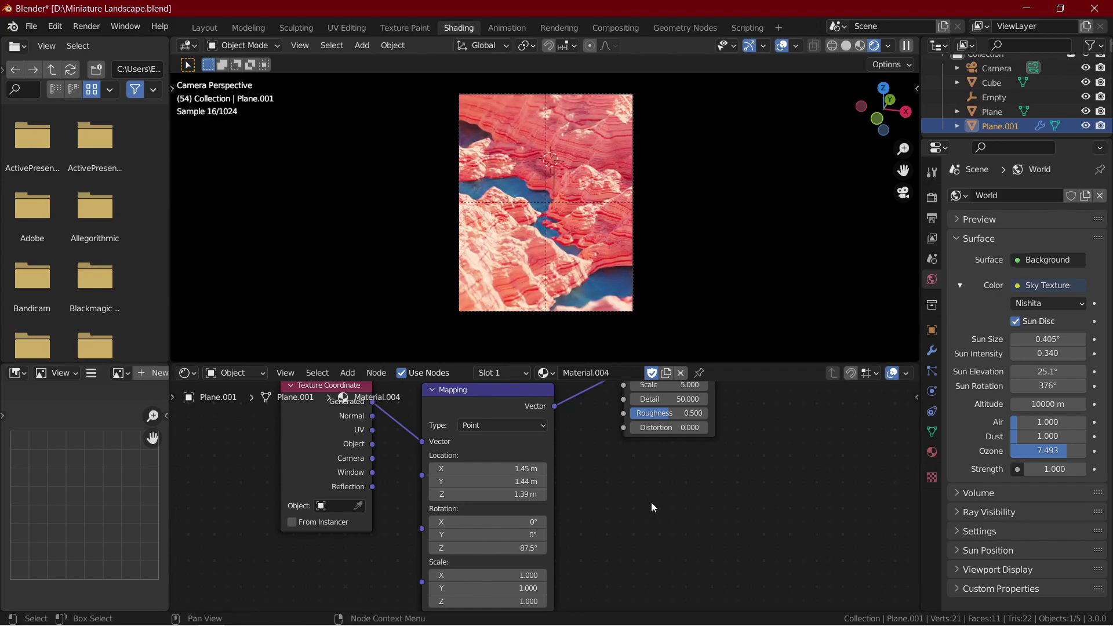
left_click_drag(492, 493, 521, 494)
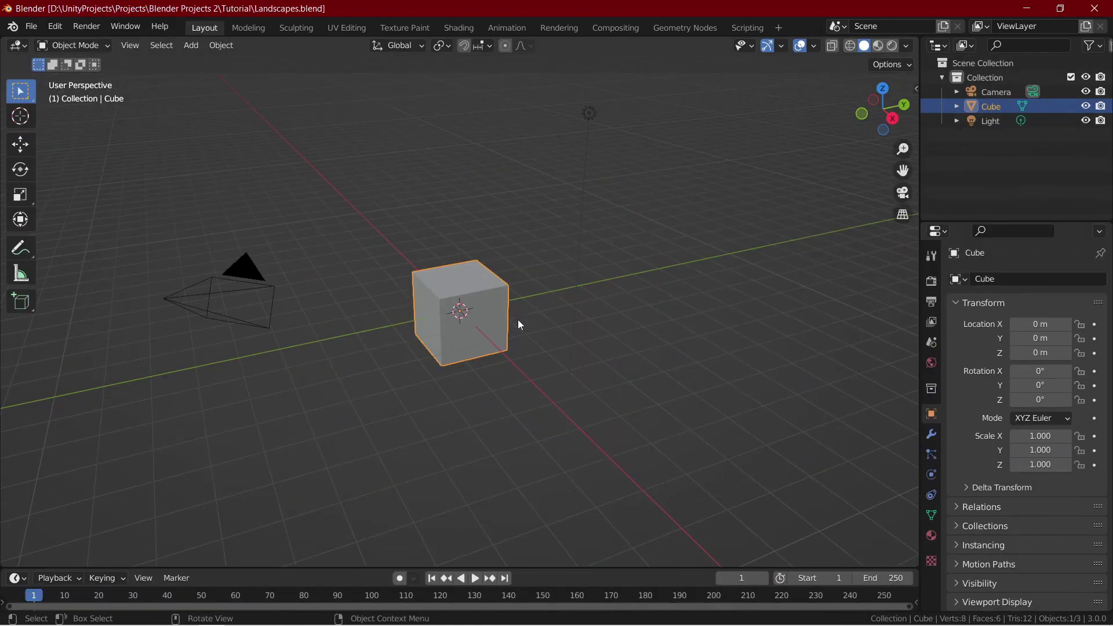
Delete the default cube from the scene.
middle_click_drag(517, 319, 552, 314)
key("x")
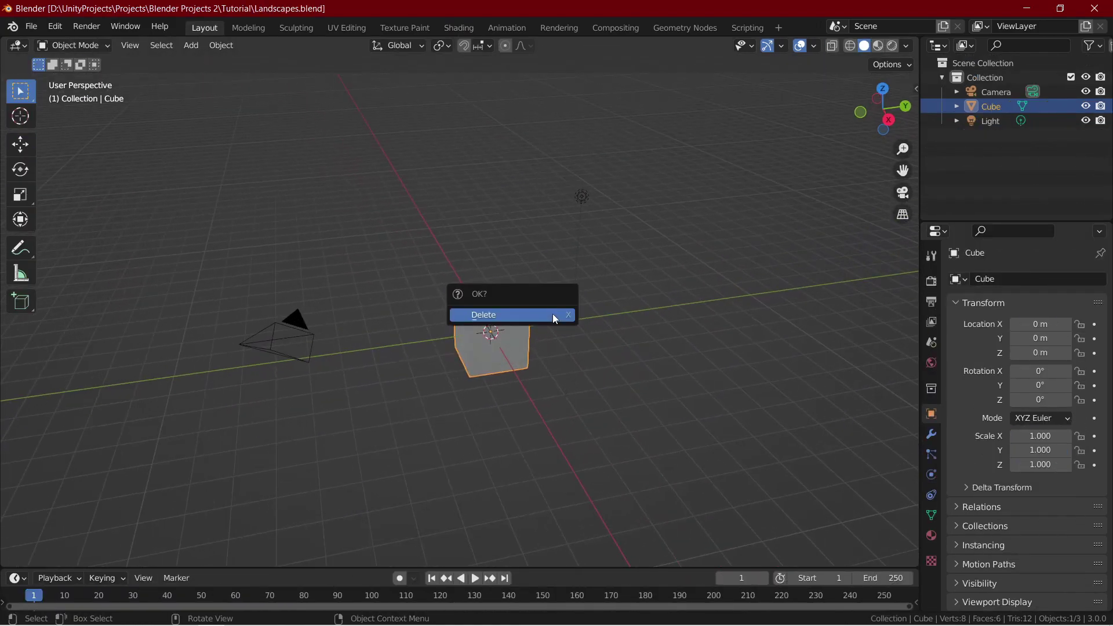
left_click(552, 314)
Add a mesh plane at the origin and scale it by 12.
key("shift+a")
mouse_move(566, 293)
left_click(605, 297)
key("s")
key("1")
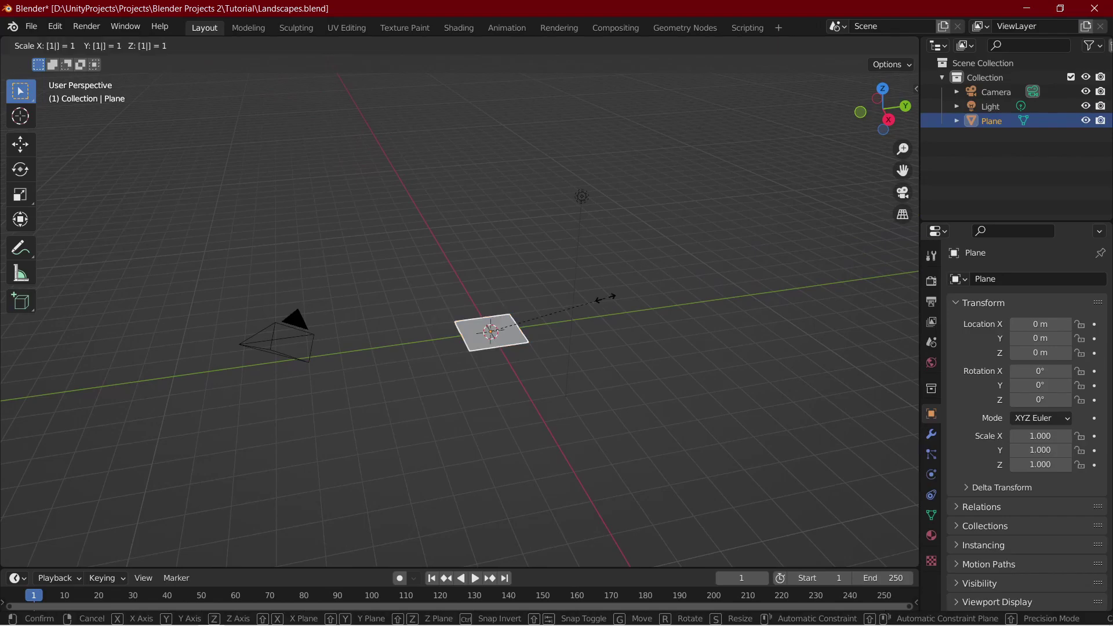
key("2")
key("Return")
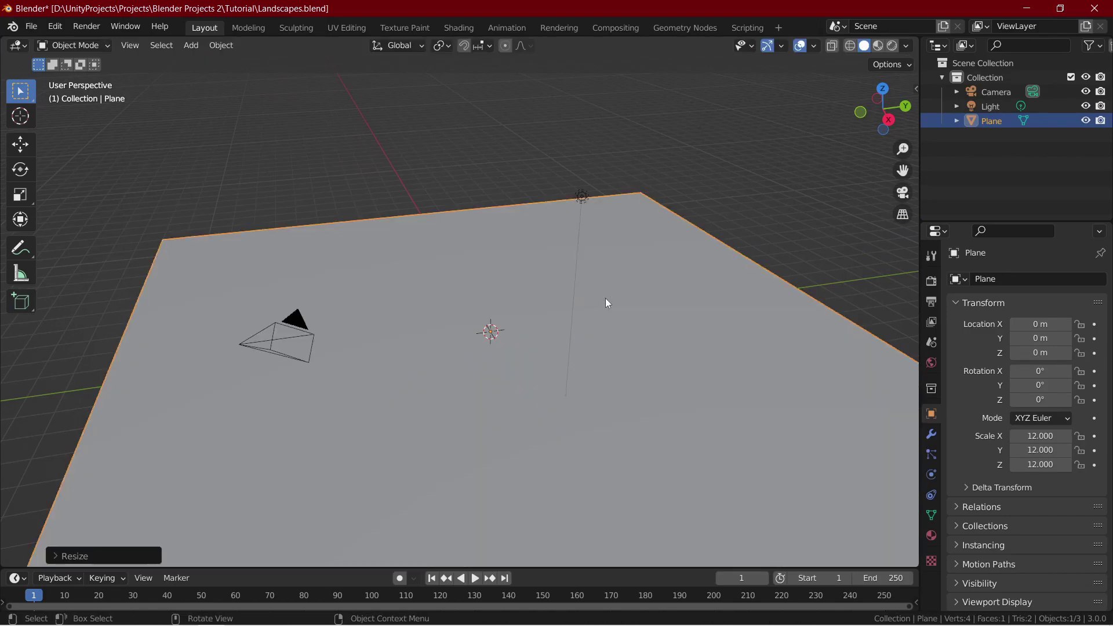
Add a second mesh plane at the origin and scale it by 4.
key("shift+a")
mouse_move(605, 298)
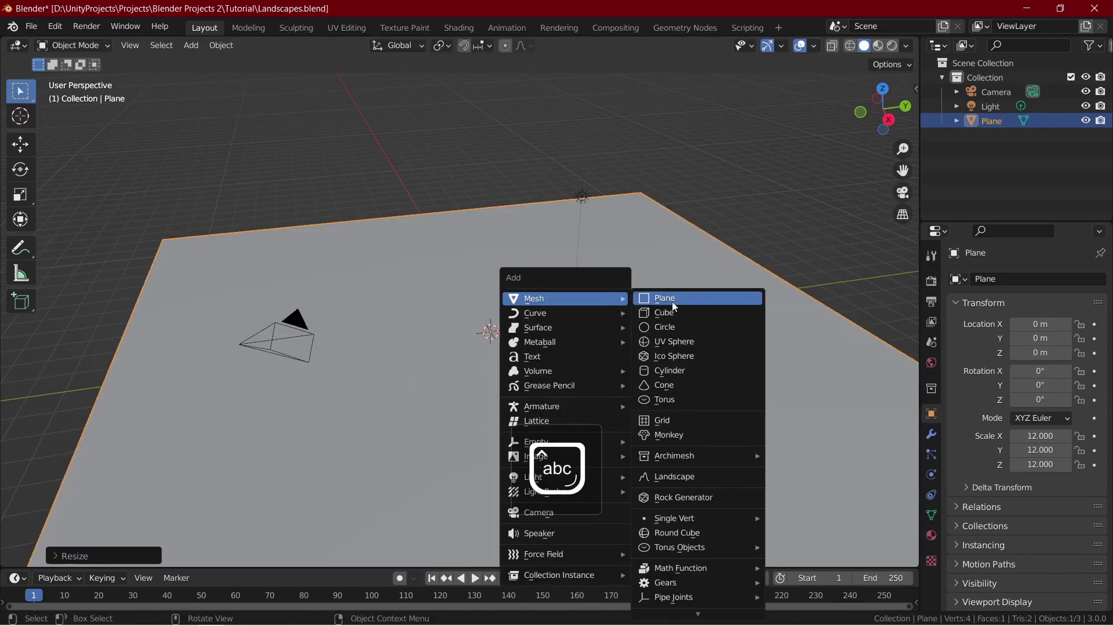
left_click(672, 302)
key("s")
key("4")
key("Return")
middle_click_drag(669, 302, 419, 183)
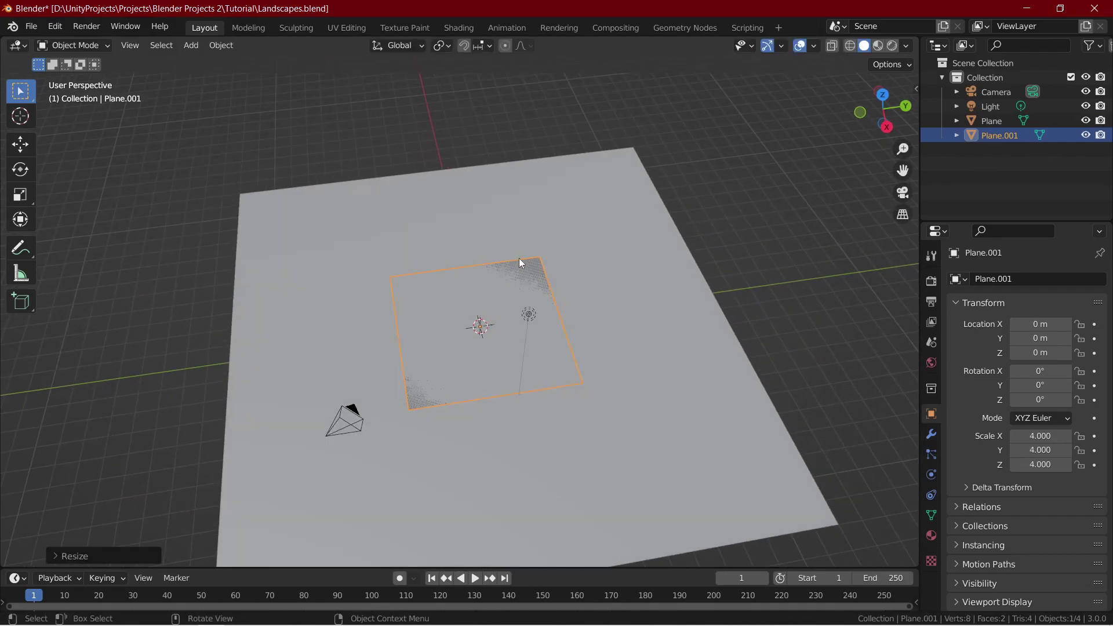
middle_click_drag(503, 342, 557, 323)
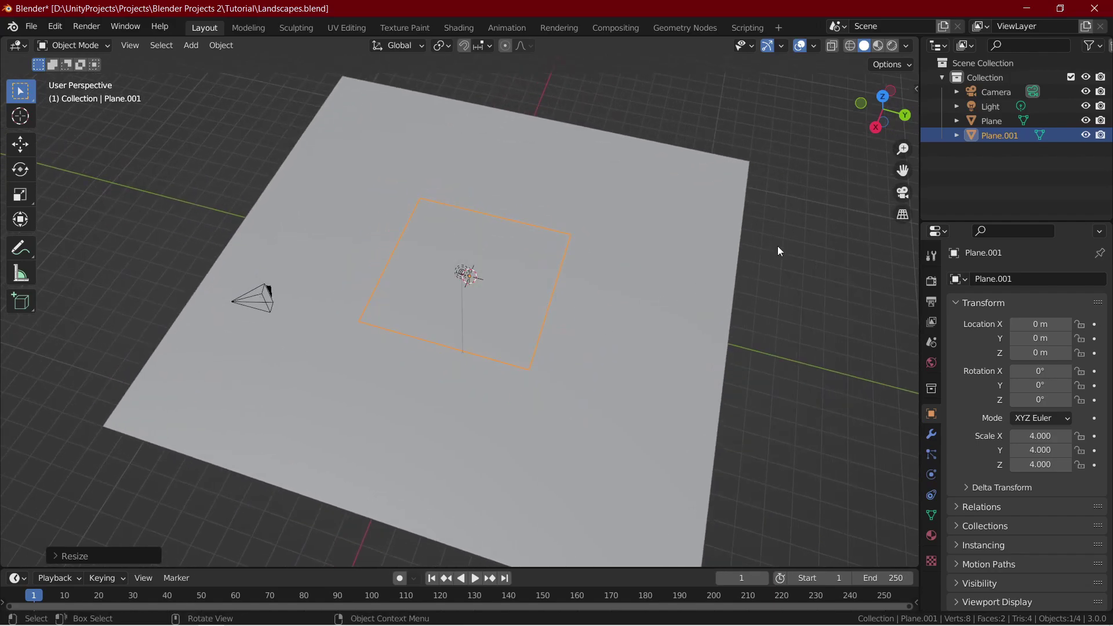
Set the render engine to Cycles with the Experimental feature set and GPU Compute as the device.
left_click(931, 281)
left_click(1030, 279)
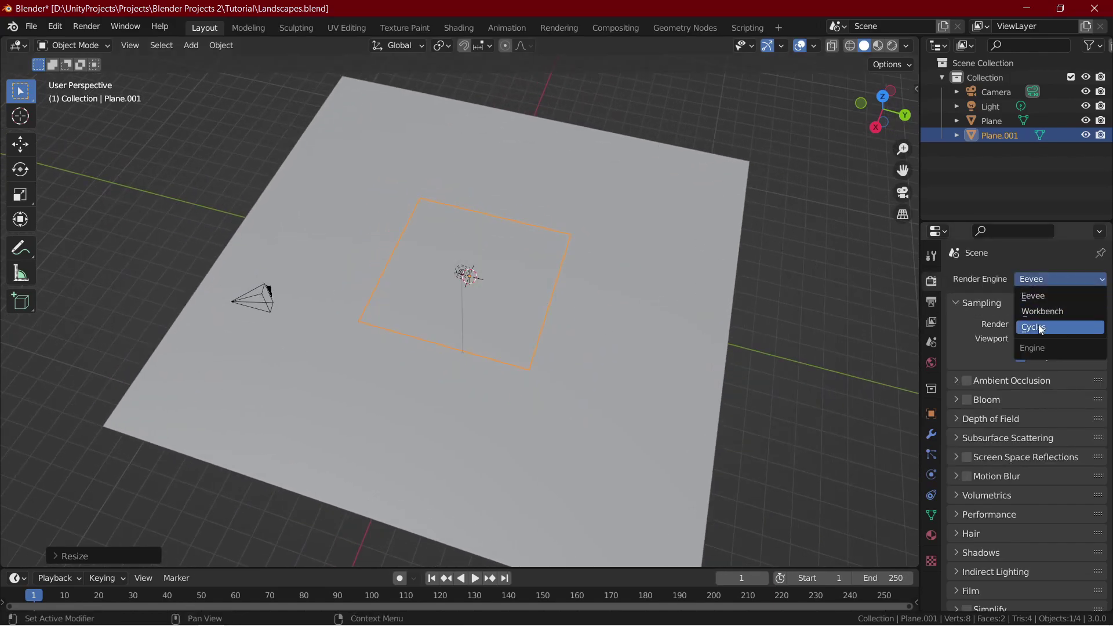
left_click(1040, 328)
left_click(1026, 299)
left_click(1027, 330)
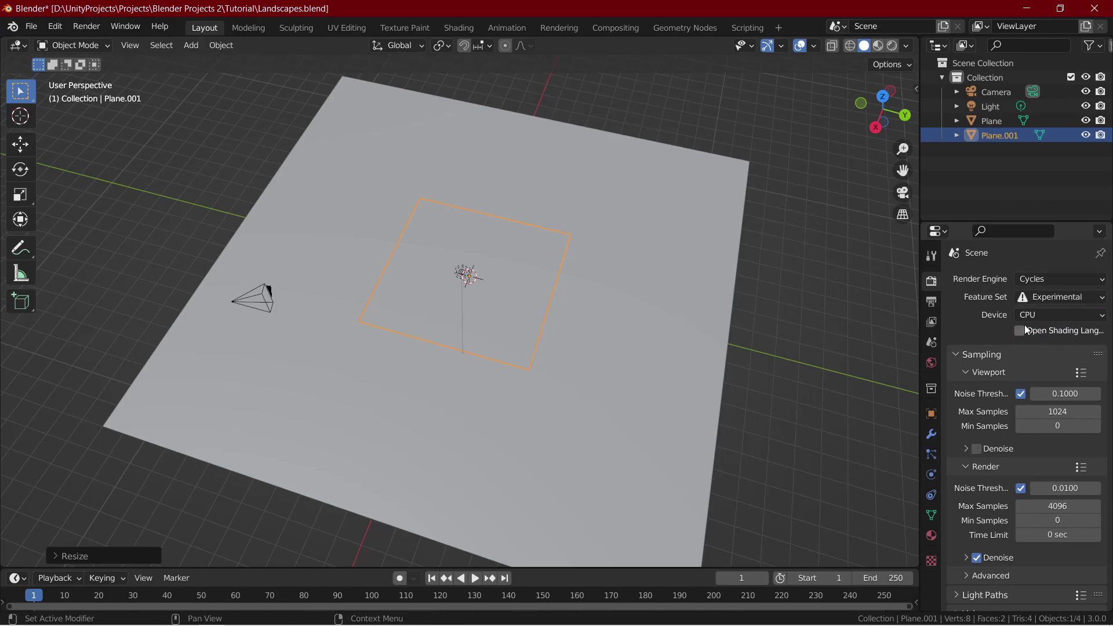
left_click(1038, 314)
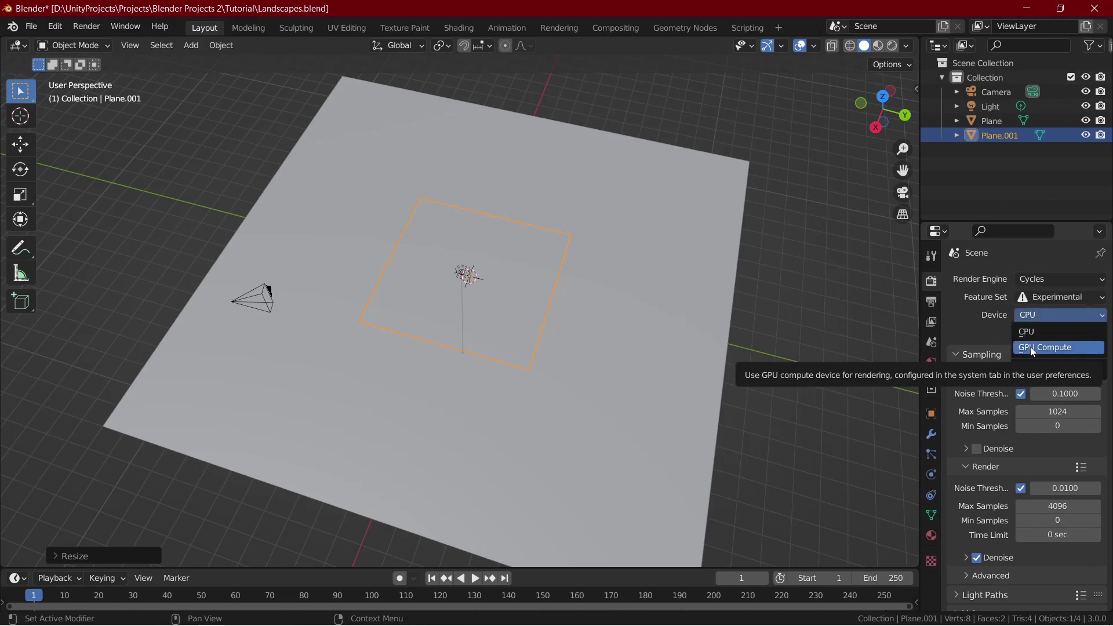
left_click(1032, 347)
Assign a Sky Texture to the world background color.
middle_click_drag(815, 398, 845, 338)
left_click(932, 364)
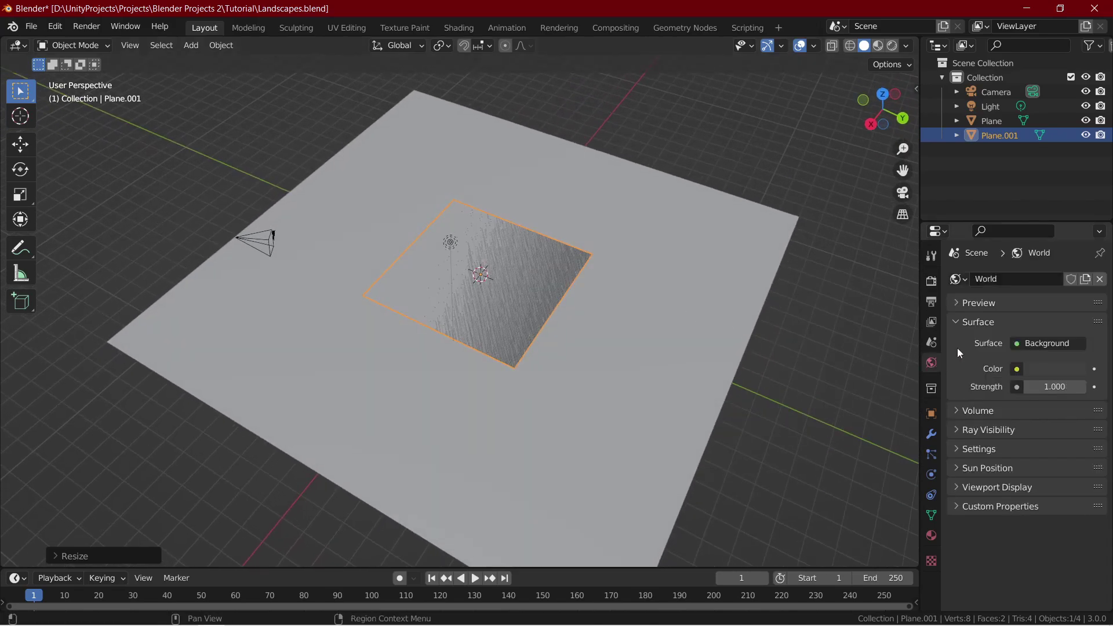
left_click(1018, 369)
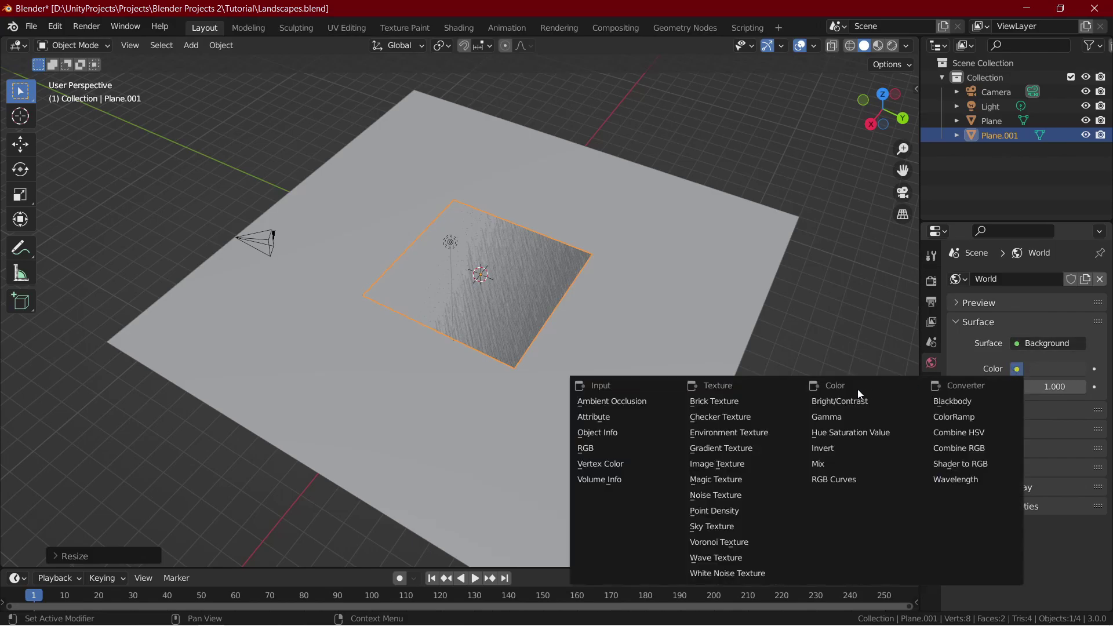
left_click(714, 526)
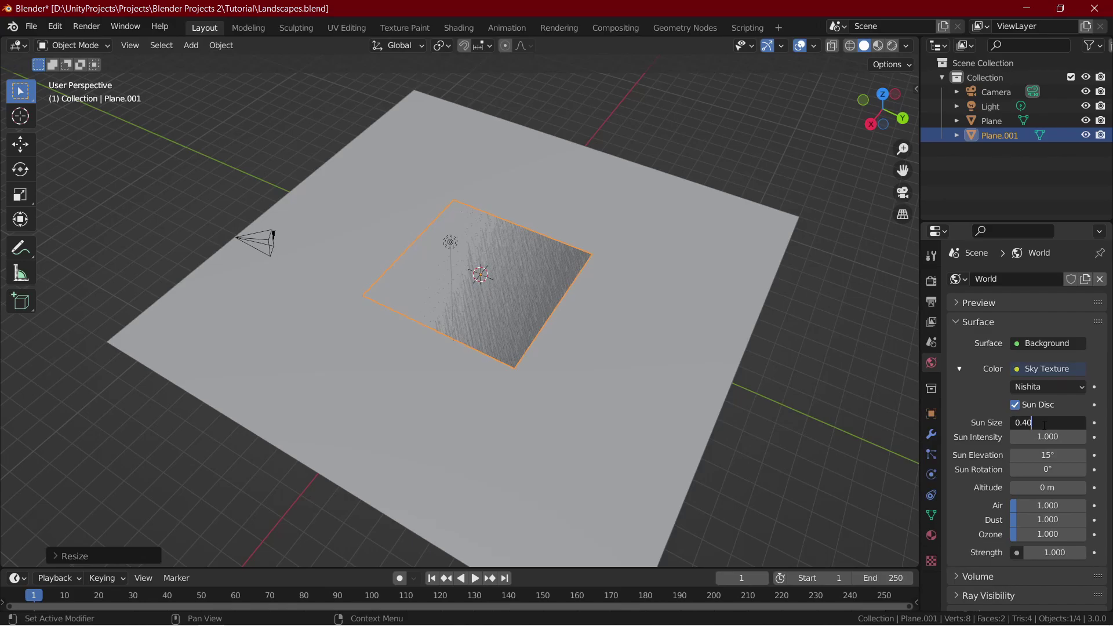
Set the sky's sun size to 0.405°, intensity 0.34, elevation 25.1°, rotation 376°, altitude 10000 m and ozone 7.493.
left_click(1038, 437)
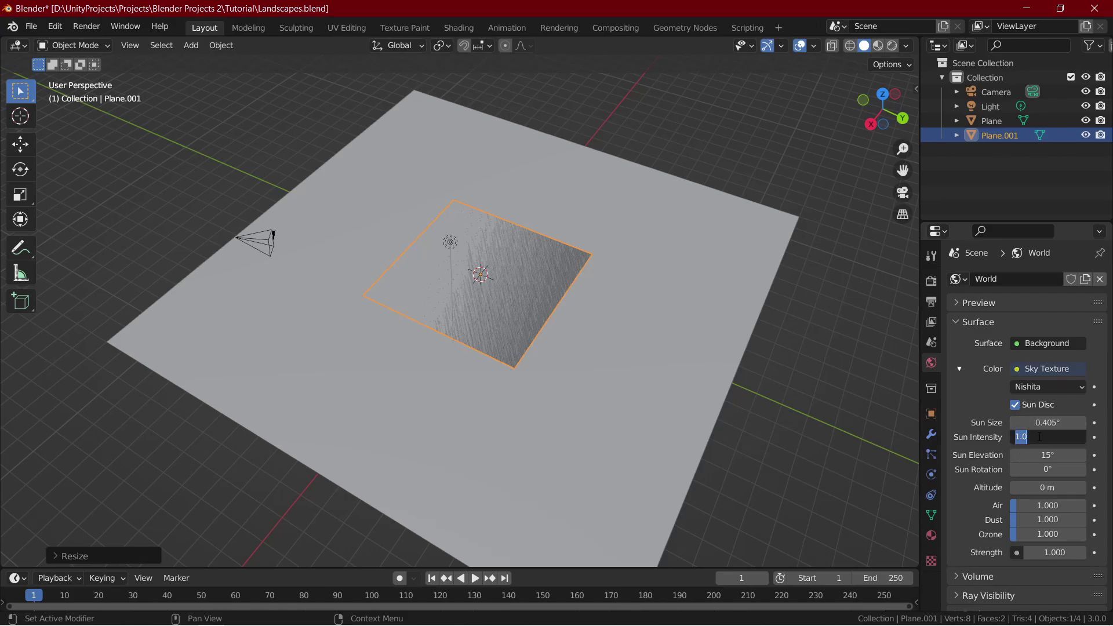
type("0.34")
key("Return")
left_click(1043, 455)
type("25.1")
key("Return")
left_click(1036, 470)
type("3")
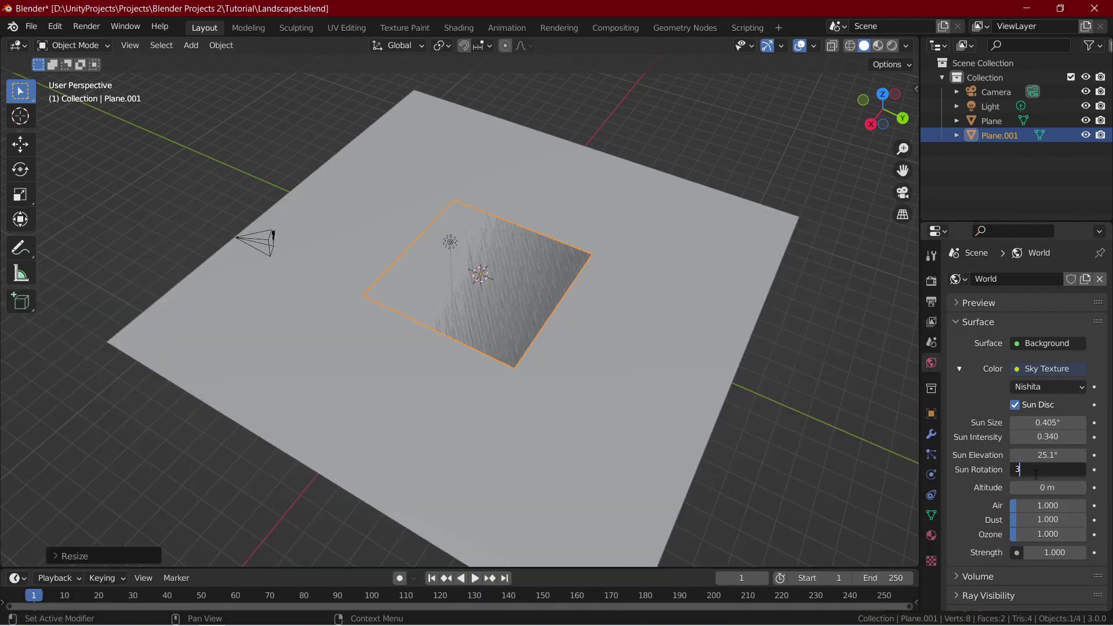
type("493")
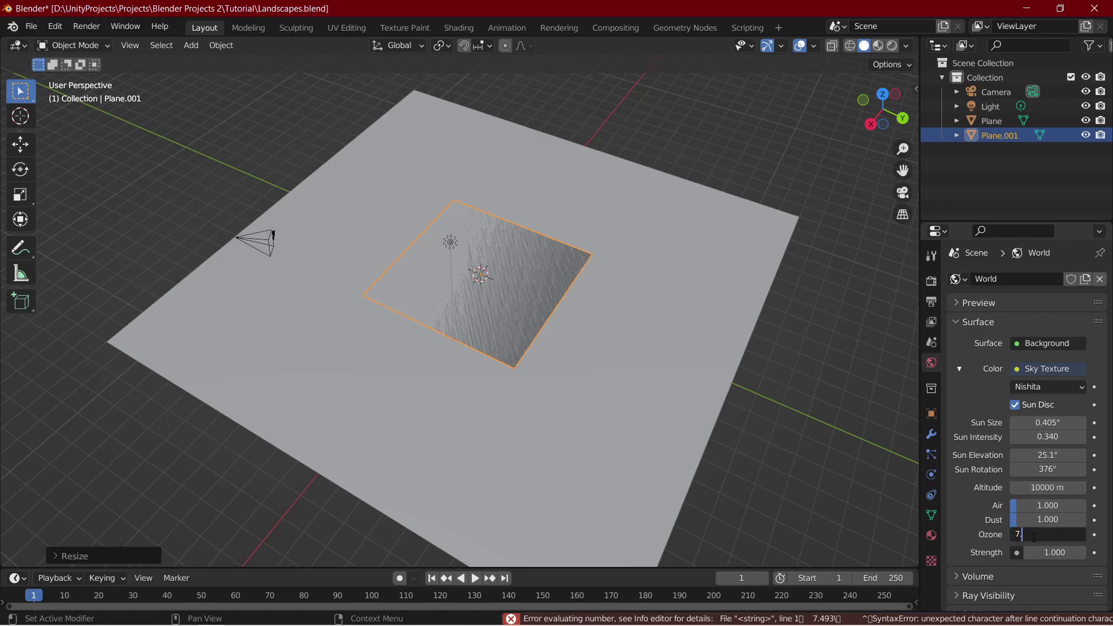
key("Return")
Create a new material for the large plane in the Shading workspace and show the viewport in solid shading.
middle_click_drag(580, 371, 519, 371)
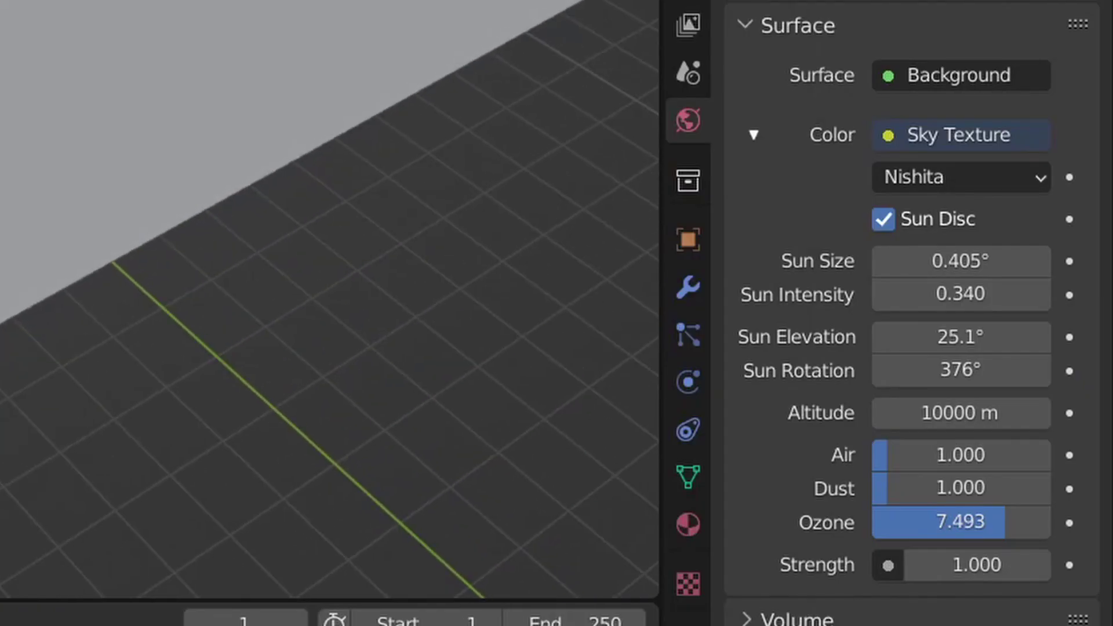
middle_click_drag(406, 313, 301, 331)
key("a")
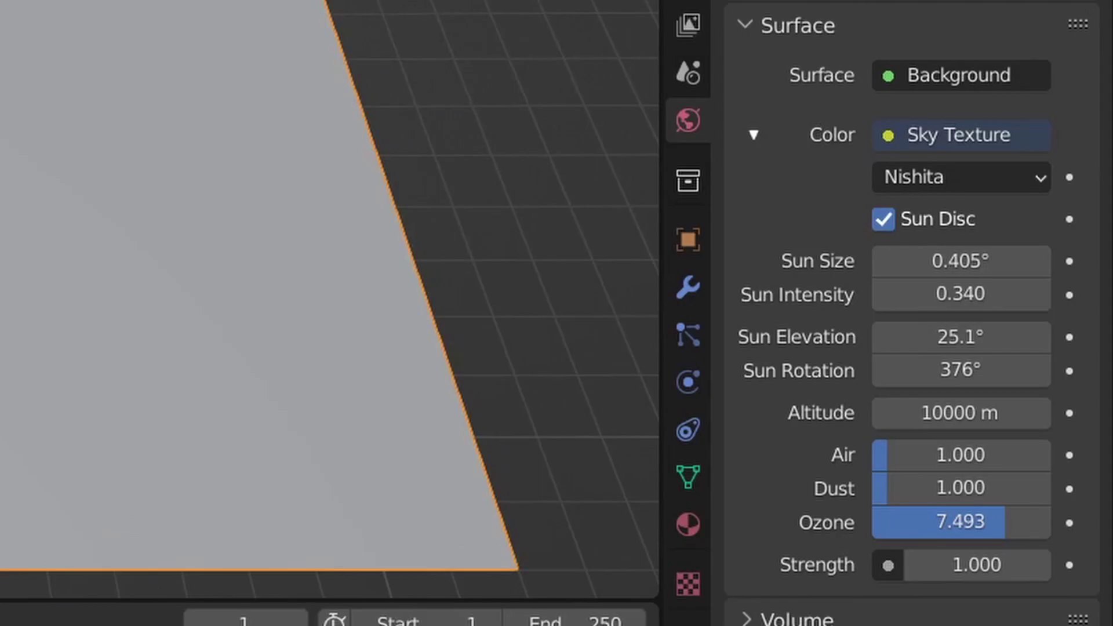
middle_click_drag(684, 293, 631, 291)
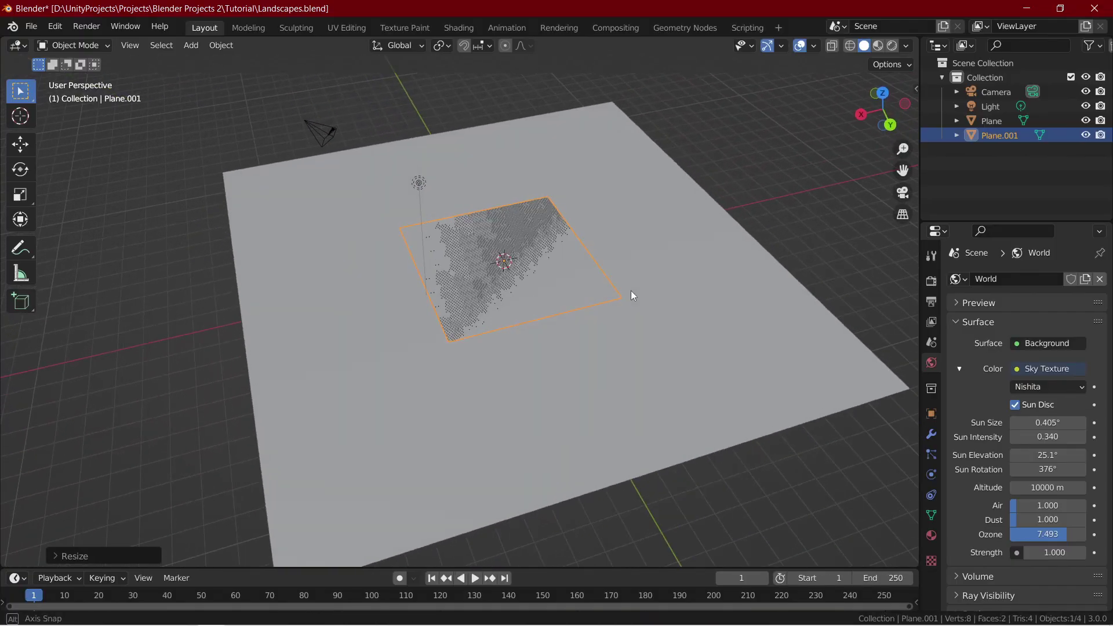
middle_click_drag(677, 247, 659, 269)
left_click(658, 269)
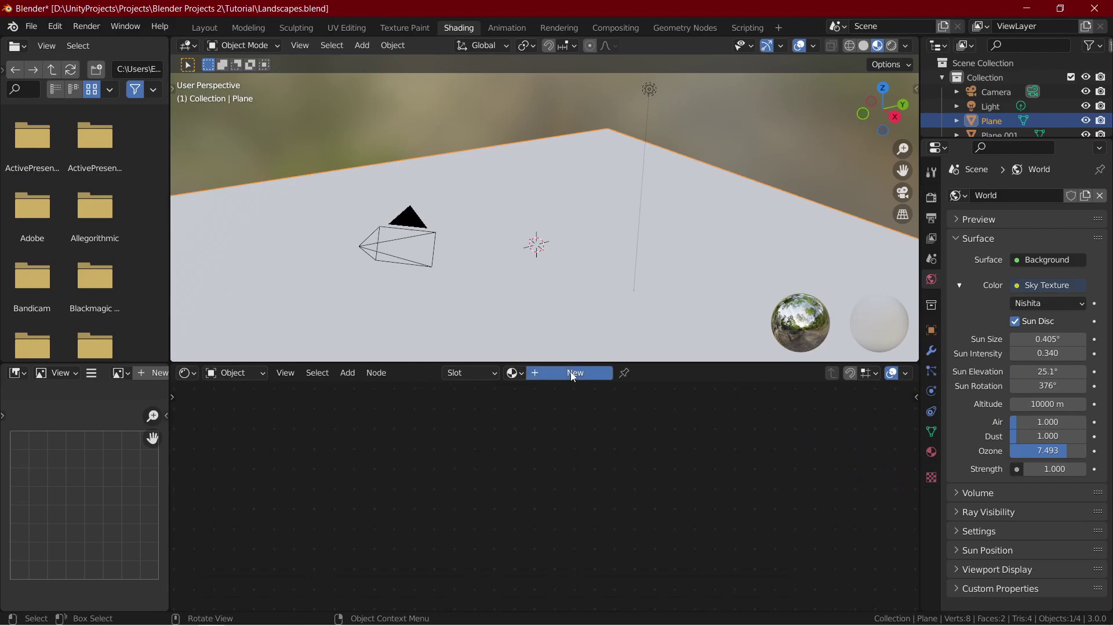
left_click(573, 374)
key("z")
left_click(576, 211)
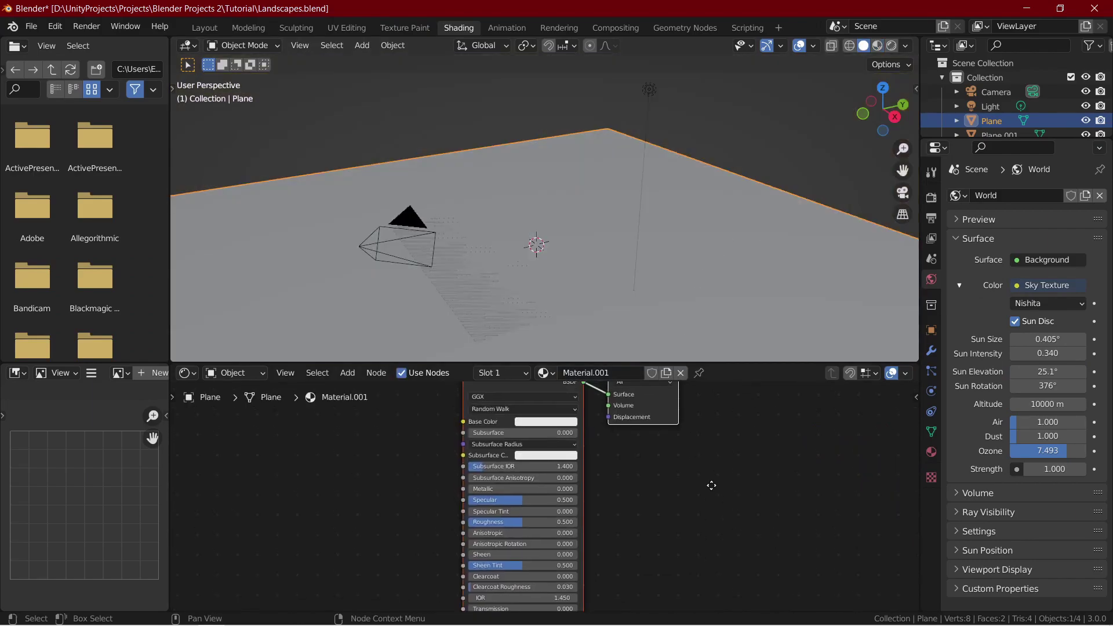
Replace the material's Principled BSDF node with a Glass BSDF node beside the Material Output.
key("x")
key("shift+a")
type("glass")
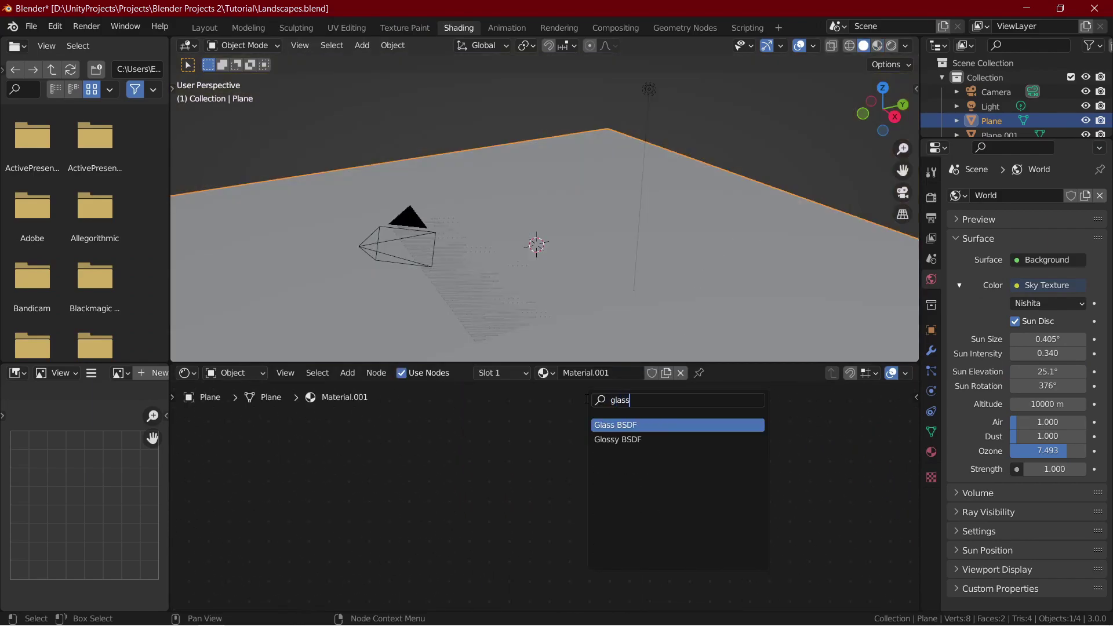
key("Return")
left_click(508, 401)
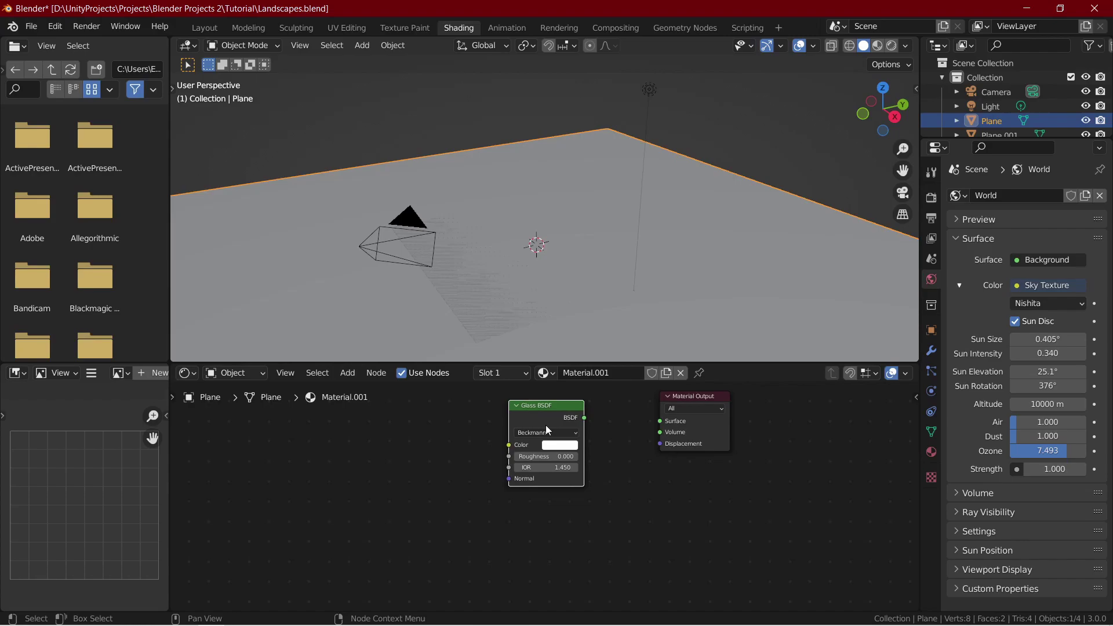
Give the Glass BSDF a light cyan color and roughness 0.125, and connect it to the Material Output's Surface.
left_click(561, 447)
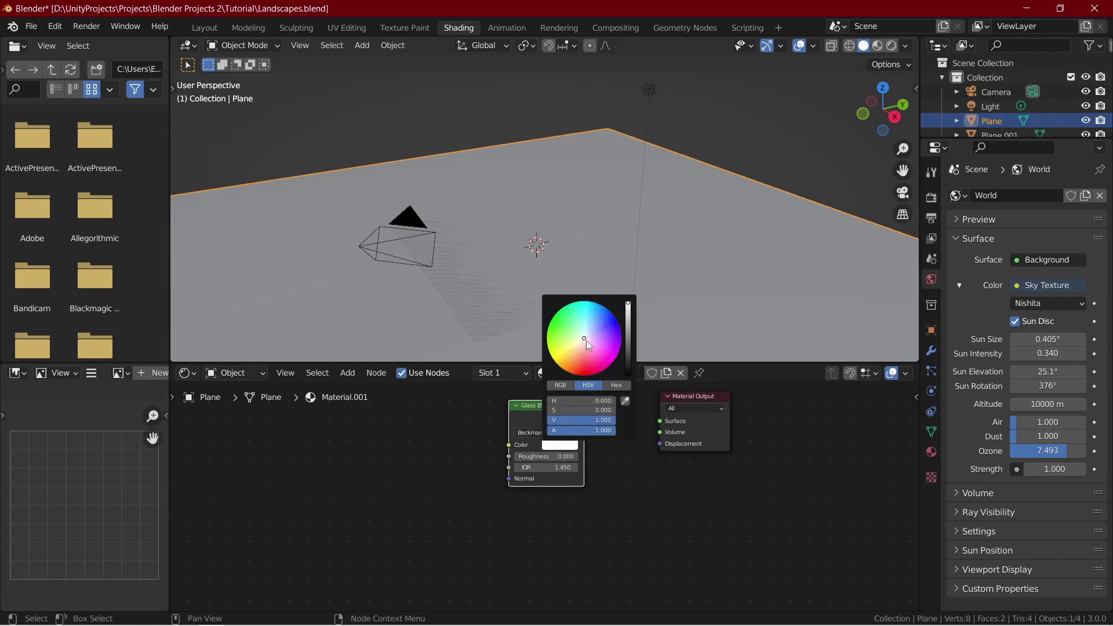
left_click_drag(589, 328, 588, 322)
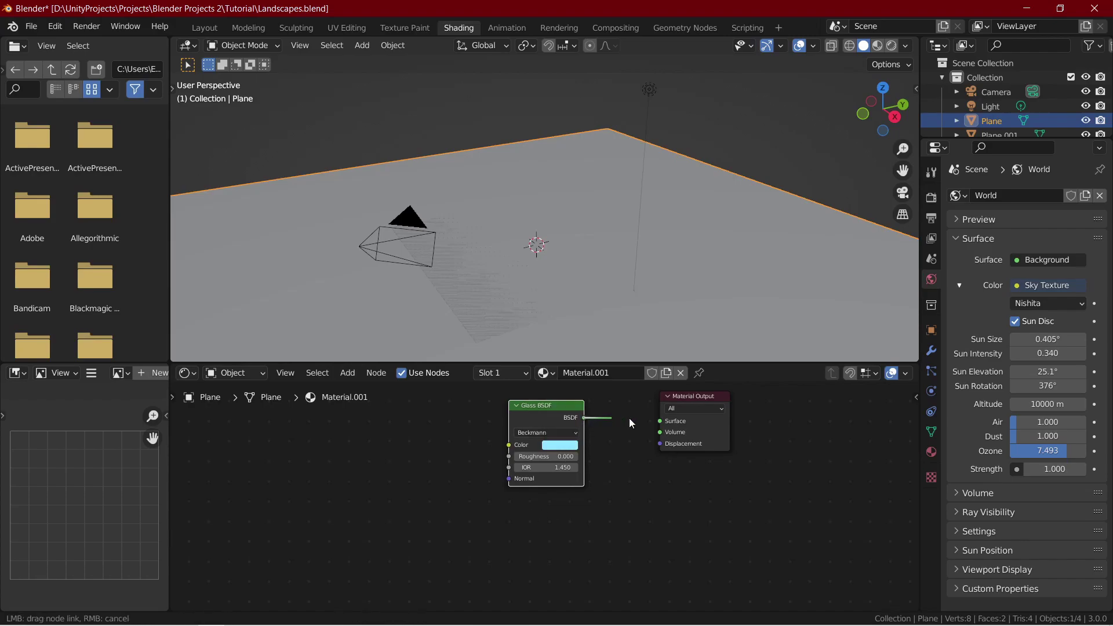
key("g")
left_click(581, 447)
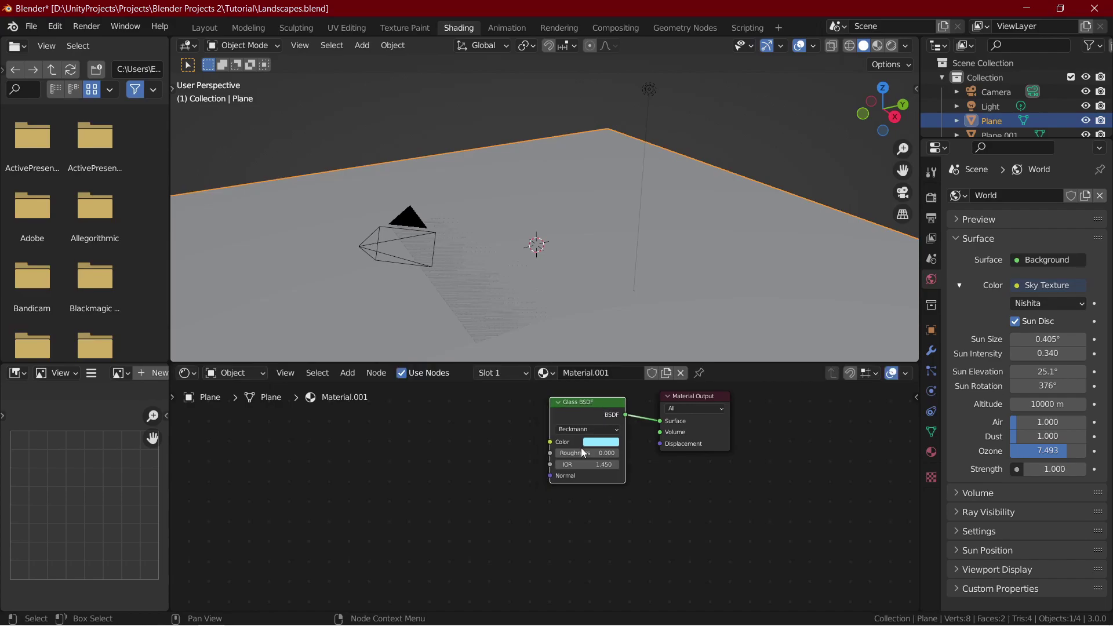
left_click(582, 450)
type("0.125")
Add a Bump node with strength 0.075 and connect it to the Glass BSDF's Normal input.
middle_click_drag(496, 461, 583, 482)
key("shift+a")
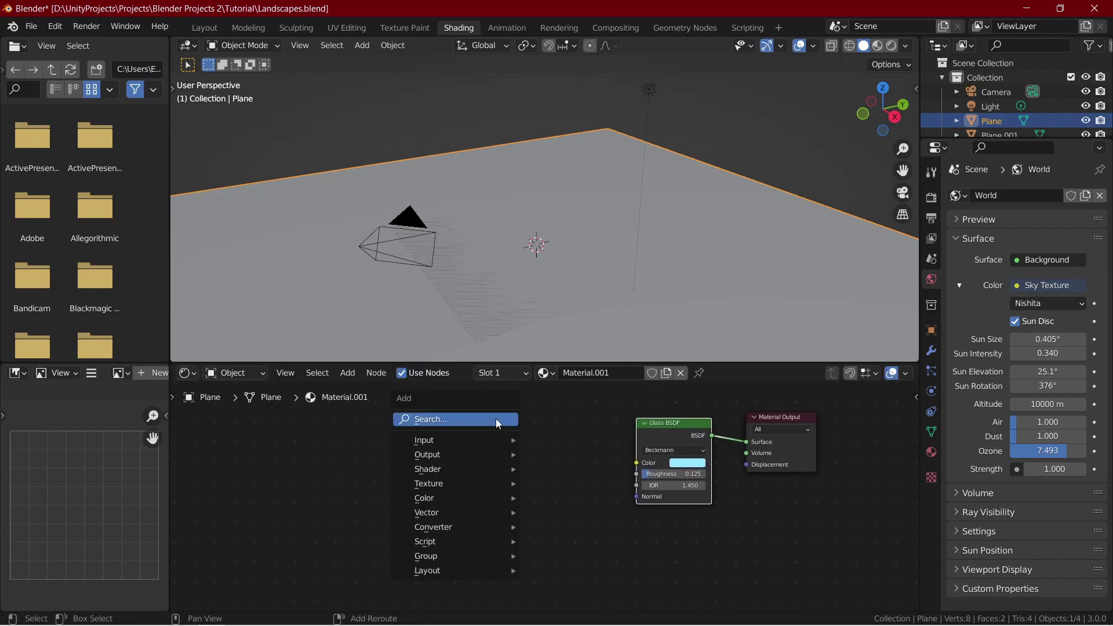
left_click(495, 419)
type("bump")
key("Return")
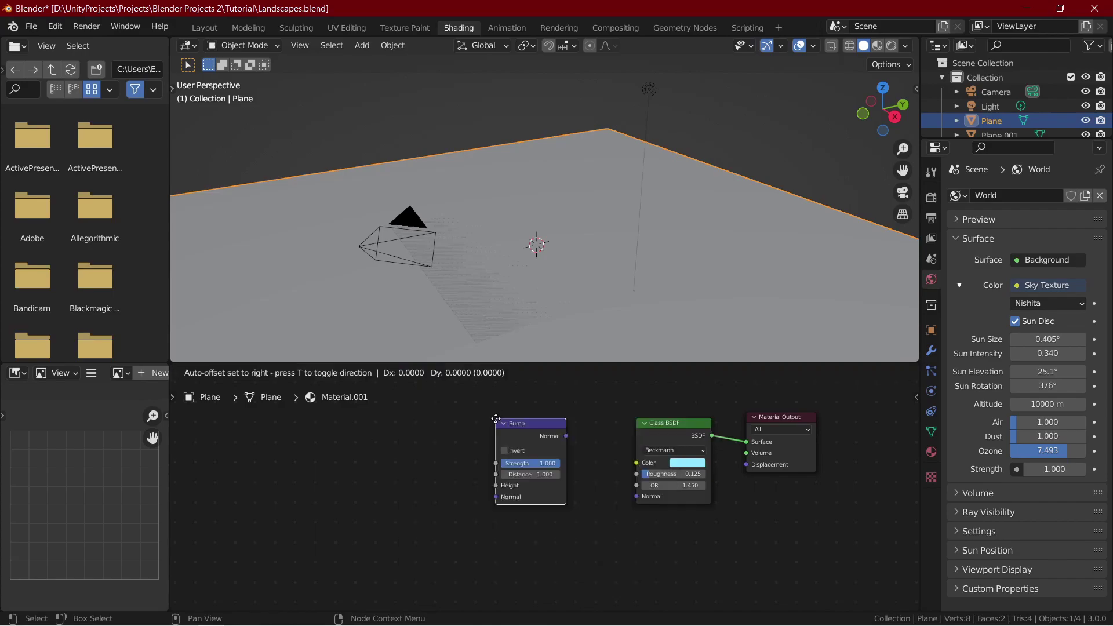
left_click(514, 454)
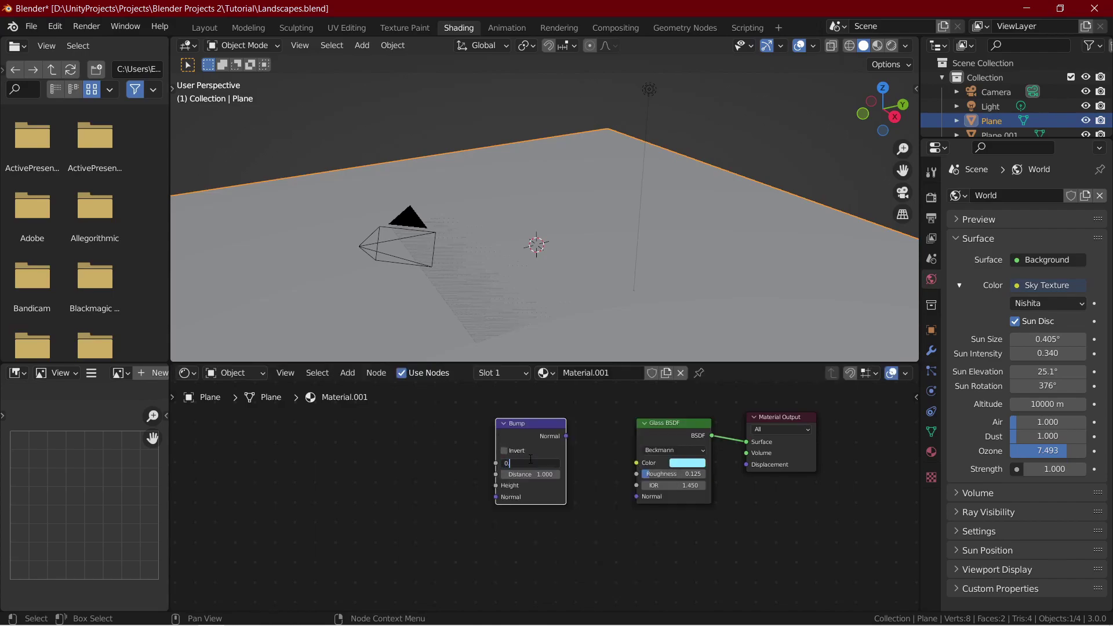
left_click_drag(520, 441, 536, 455)
left_click_drag(641, 492, 639, 496)
Add a Noise Texture with scale 37 and roughness 0, and connect its Color output to the Bump's Height.
middle_click_drag(579, 521, 702, 528)
key("shift+a")
left_click(562, 439)
type("noi")
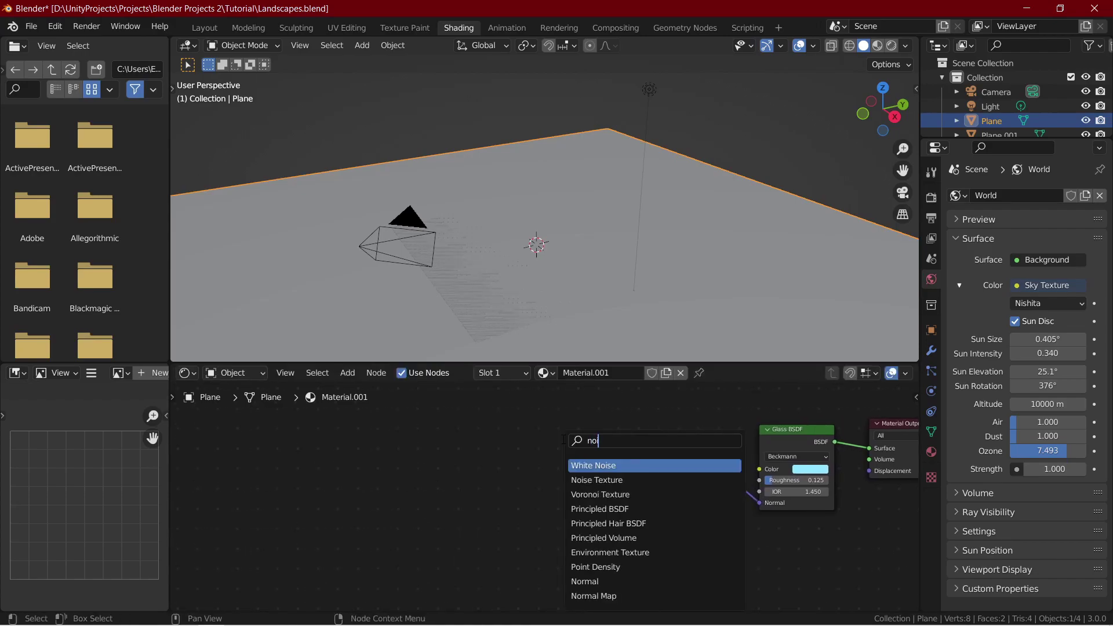
key("Down")
key("Return")
left_click(510, 442)
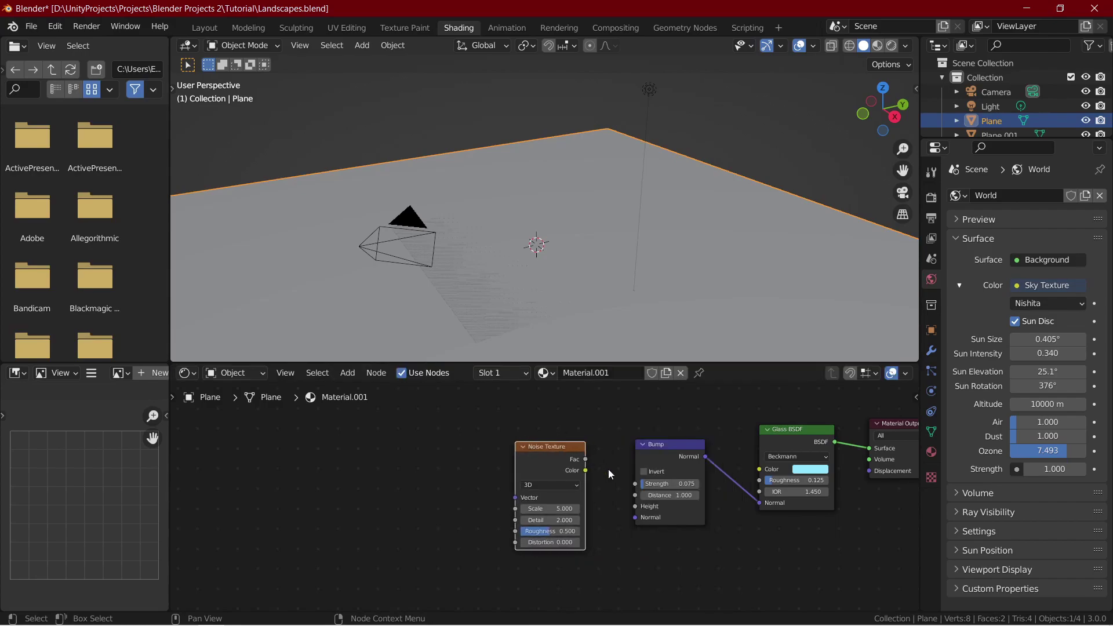
left_click_drag(584, 470, 635, 506)
left_click_drag(558, 448, 576, 443)
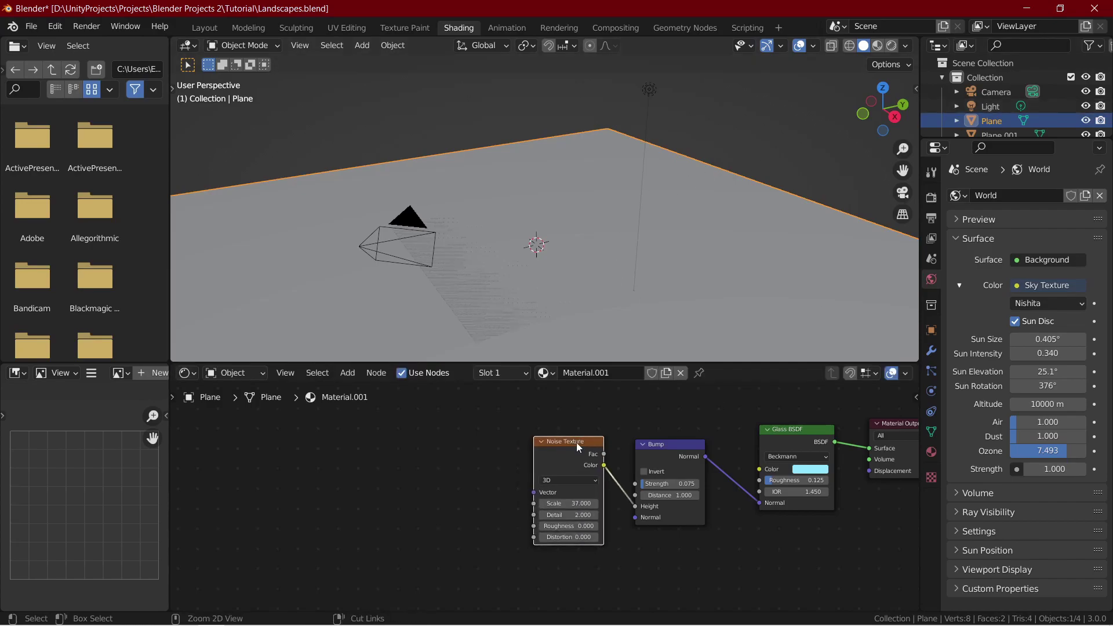
Add Mapping and Texture Coordinate nodes to the Noise Texture and feed the Mapping vector from the UV output.
key("ctrl+t")
middle_click_drag(520, 416, 648, 416)
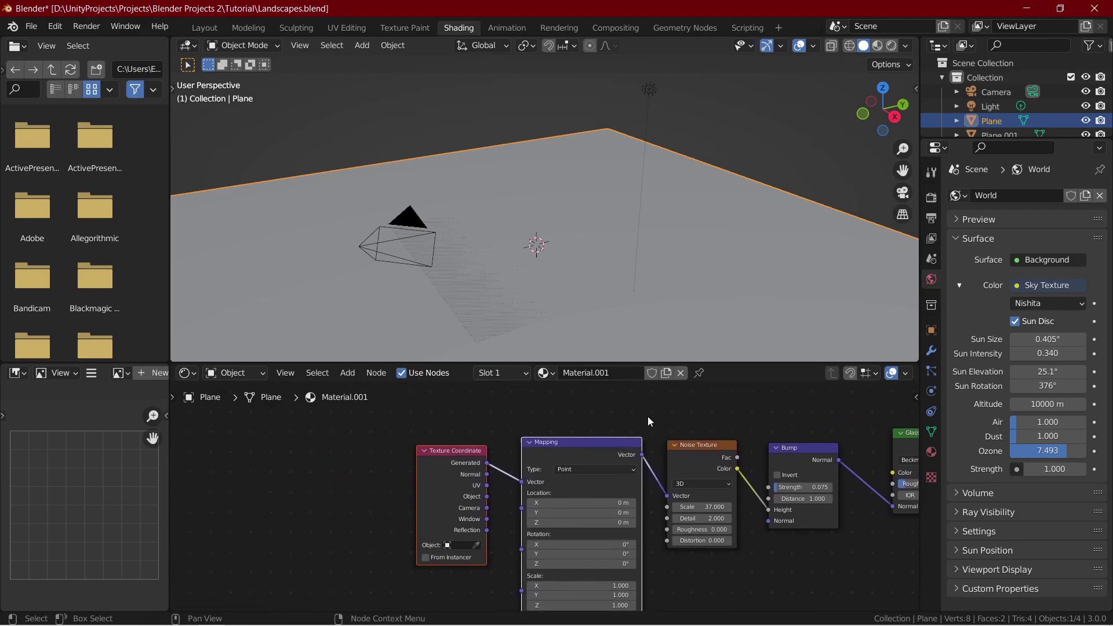
middle_click_drag(369, 503, 292, 477)
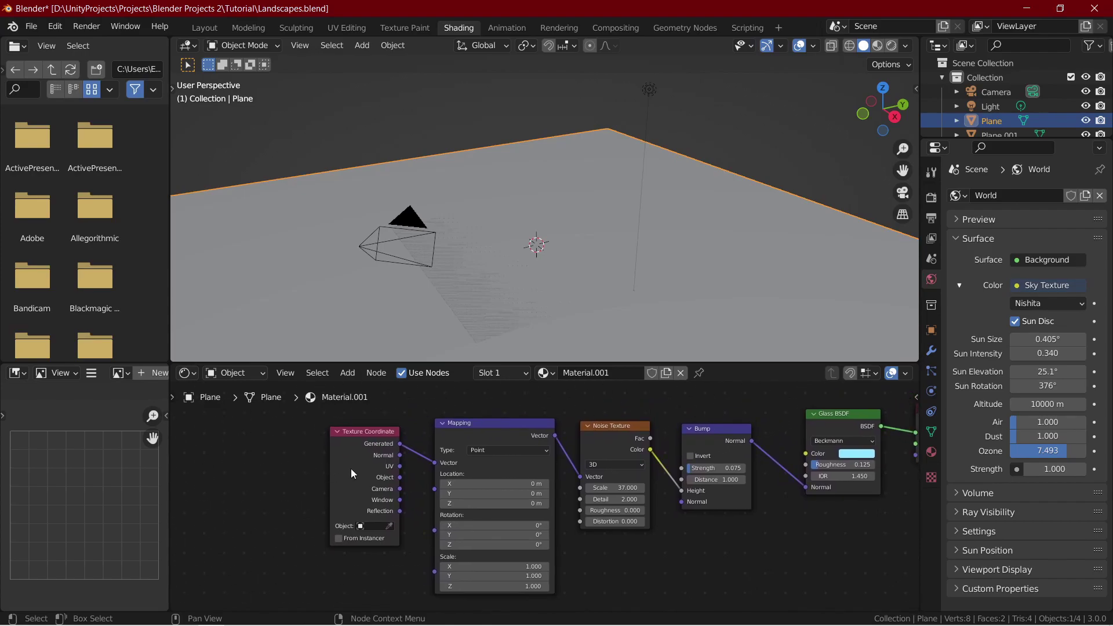
left_click_drag(400, 466, 436, 463)
Switch the 3D viewport to rendered shading to preview the glass material on the plane.
middle_click_drag(552, 249, 561, 233)
key("z")
left_click(555, 152)
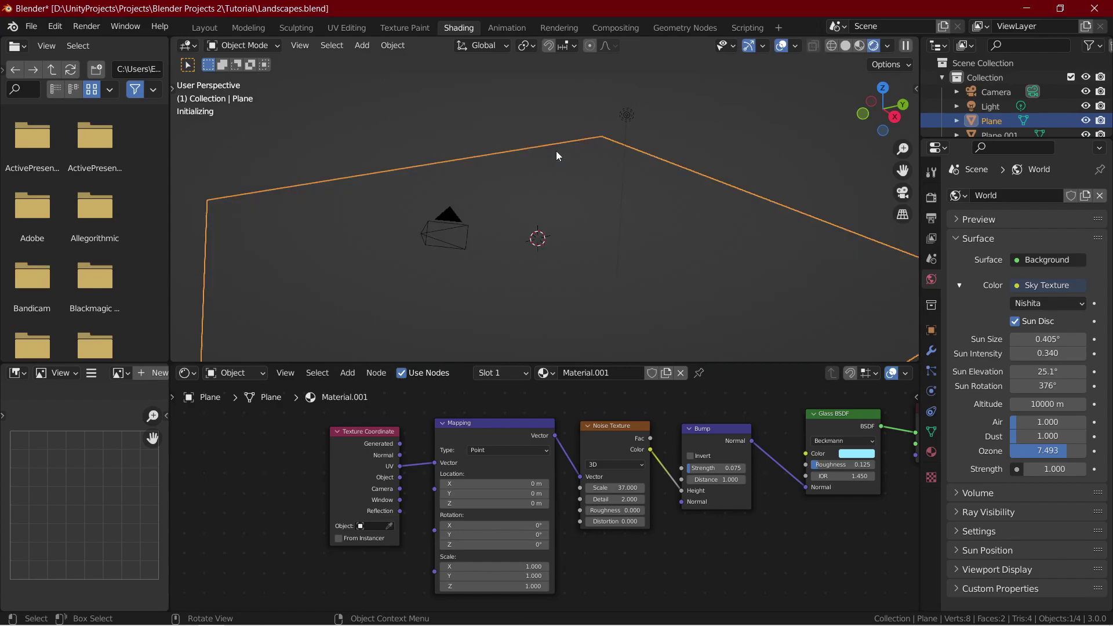
In the UV Editing workspace, scale all of the water plane's UVs by 20.
middle_click_drag(653, 168, 645, 199)
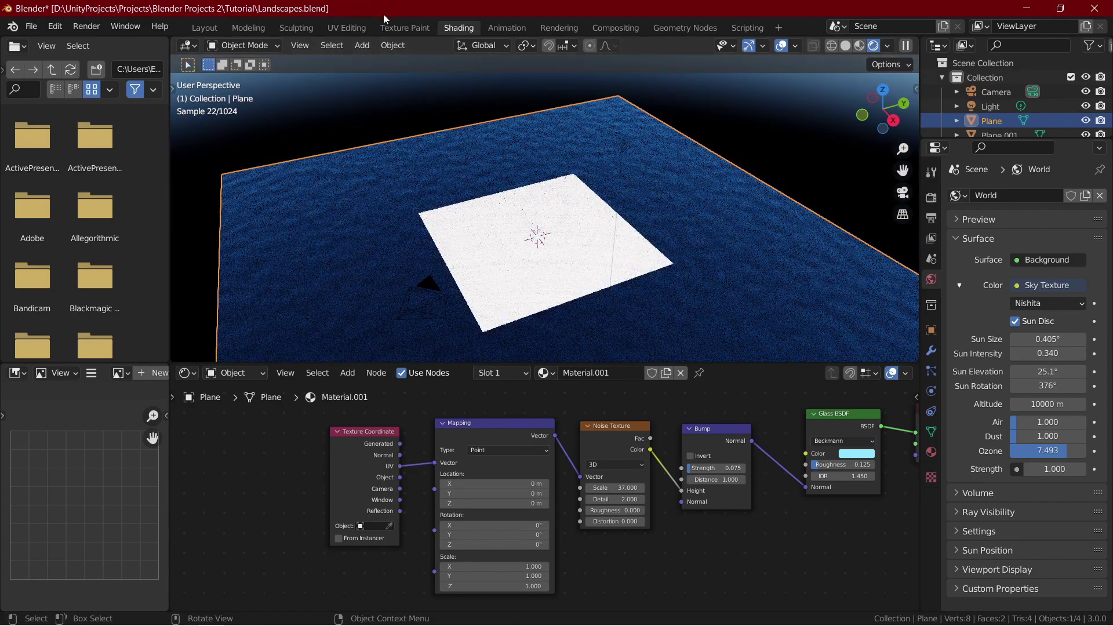
left_click(346, 28)
type("a")
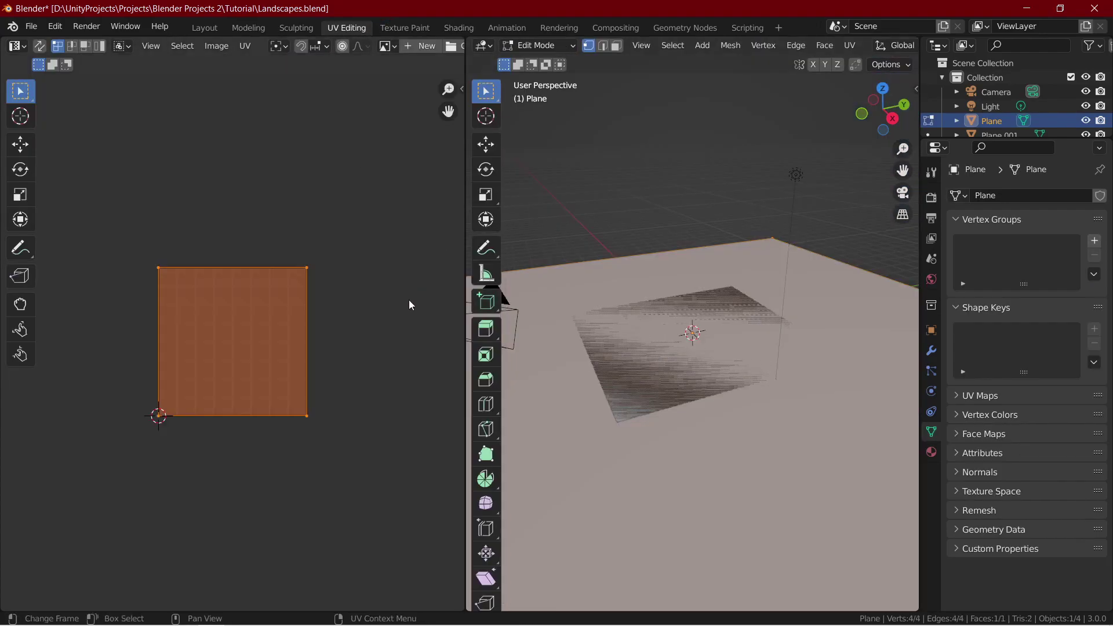
type("s20")
key("Return")
Switch the 3D viewport to rendered shading and return the water plane to Object Mode.
key("z")
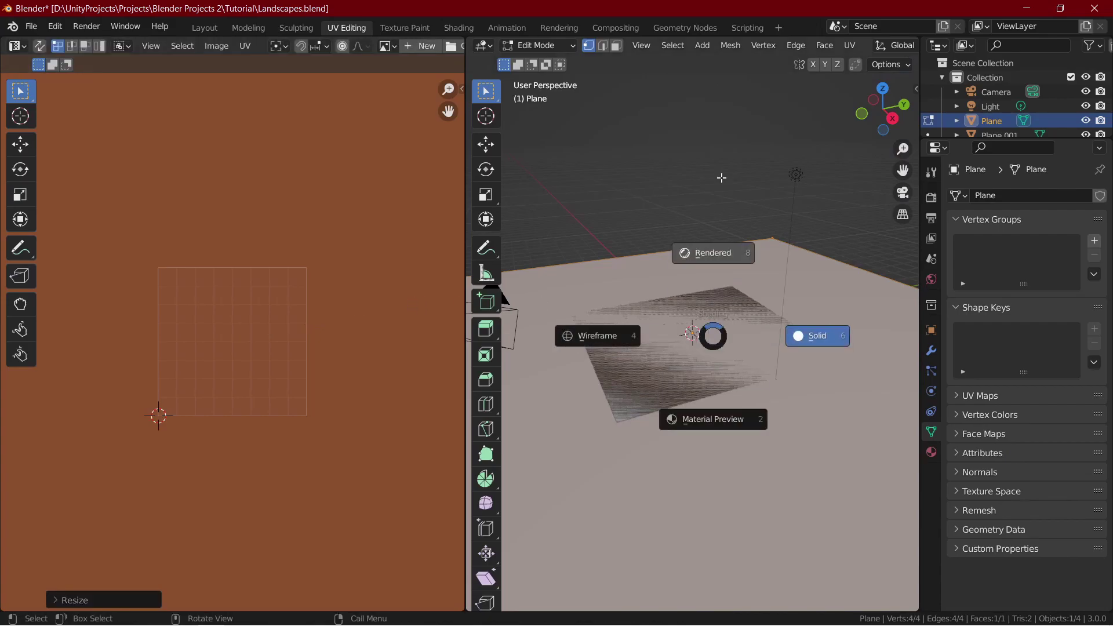
left_click(812, 332)
middle_click_drag(812, 333, 736, 297)
key("Tab")
Add a cube and scale it only in X and Y until it matches the water plane's footprint.
key("shift+a")
mouse_move(685, 253)
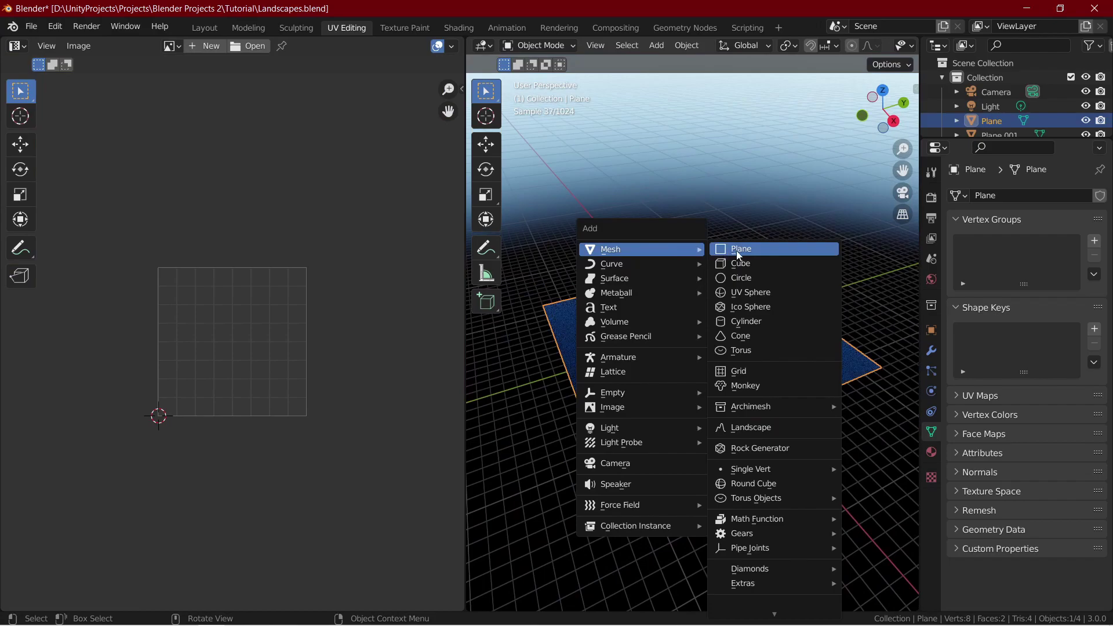
left_click(739, 261)
key("s")
key("shift+z")
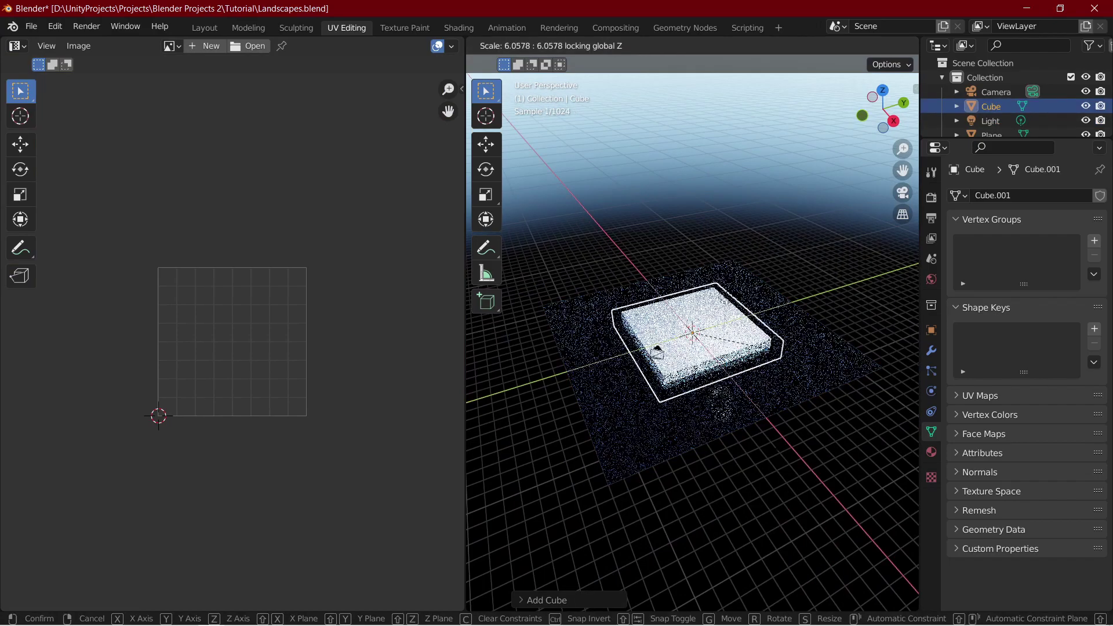
left_click(869, 356)
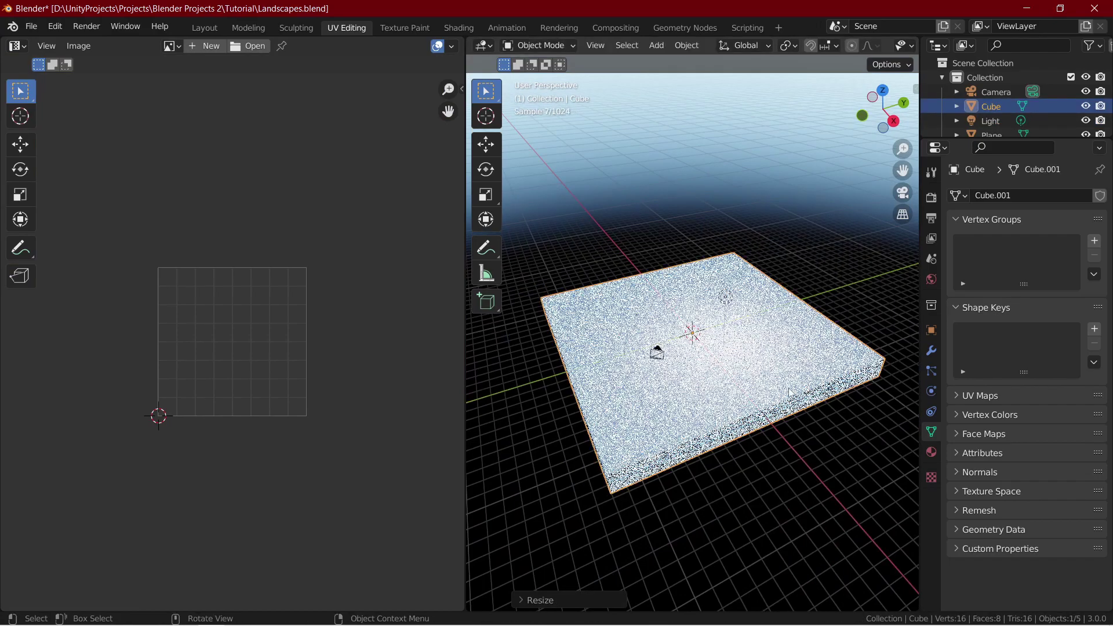
Lower the cube about 0.95 m along Z so that its top sits just beneath the water surface.
key("g")
key("z")
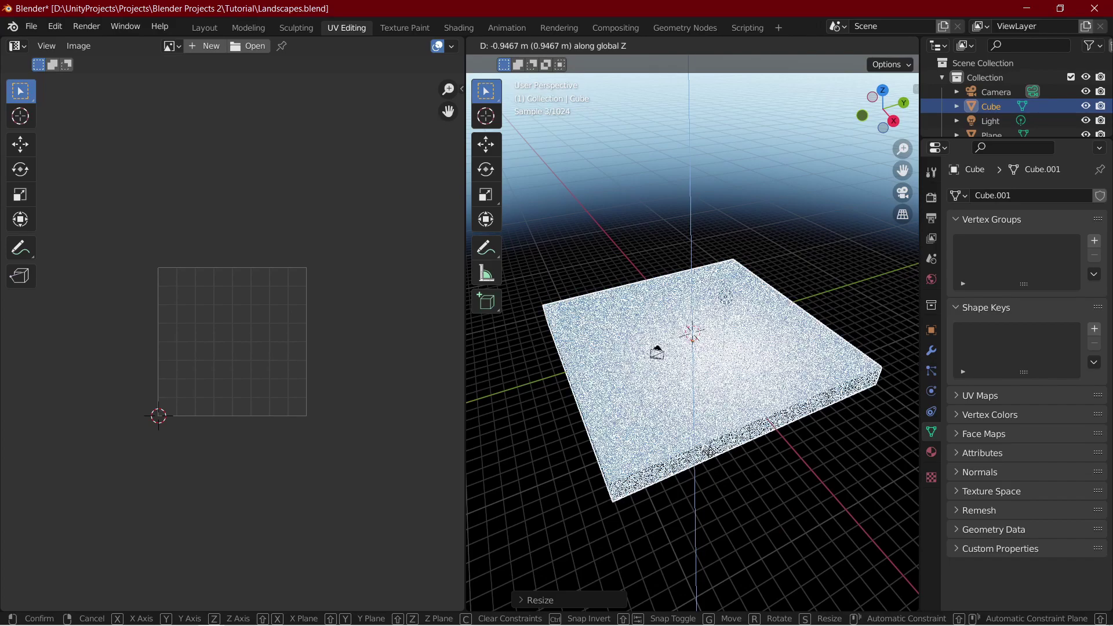
left_click(714, 462)
Create a new material for the cube and open it in the Shading workspace.
left_click(931, 452)
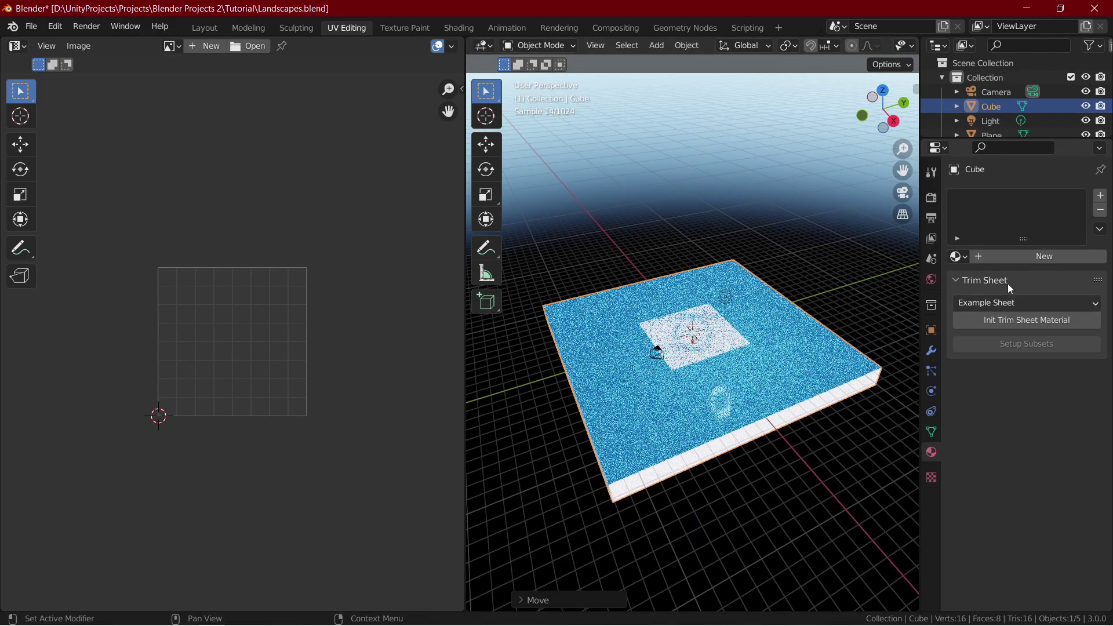
left_click(1013, 258)
left_click(458, 22)
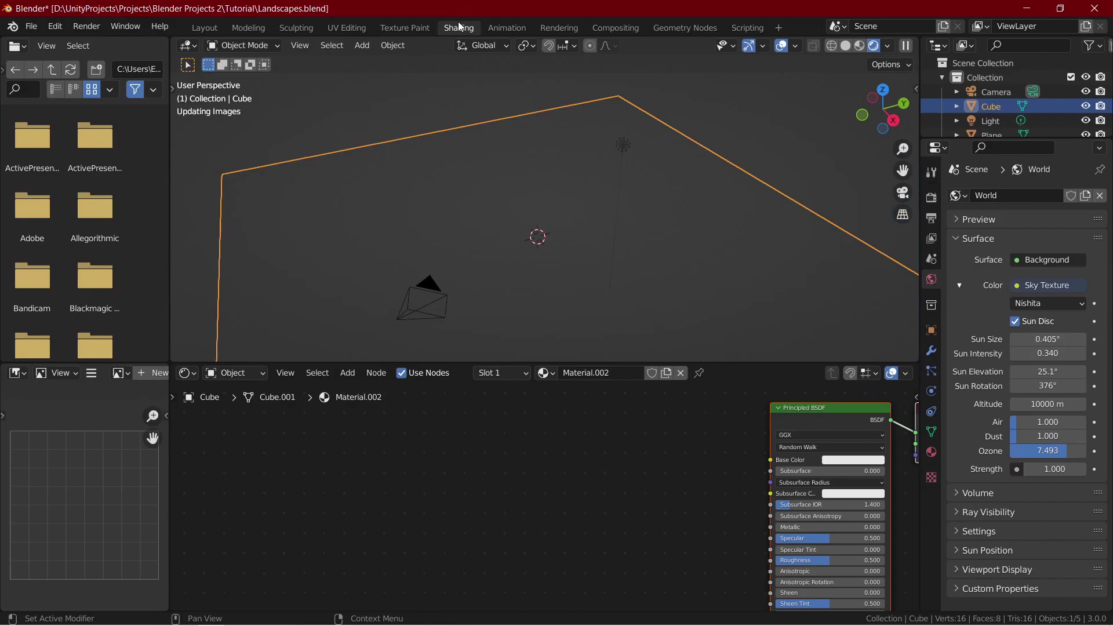
Replace the Principled BSDF with a Principled Volume node and connect it to the Material Output's Volume input.
key("shift+a")
left_click(813, 424)
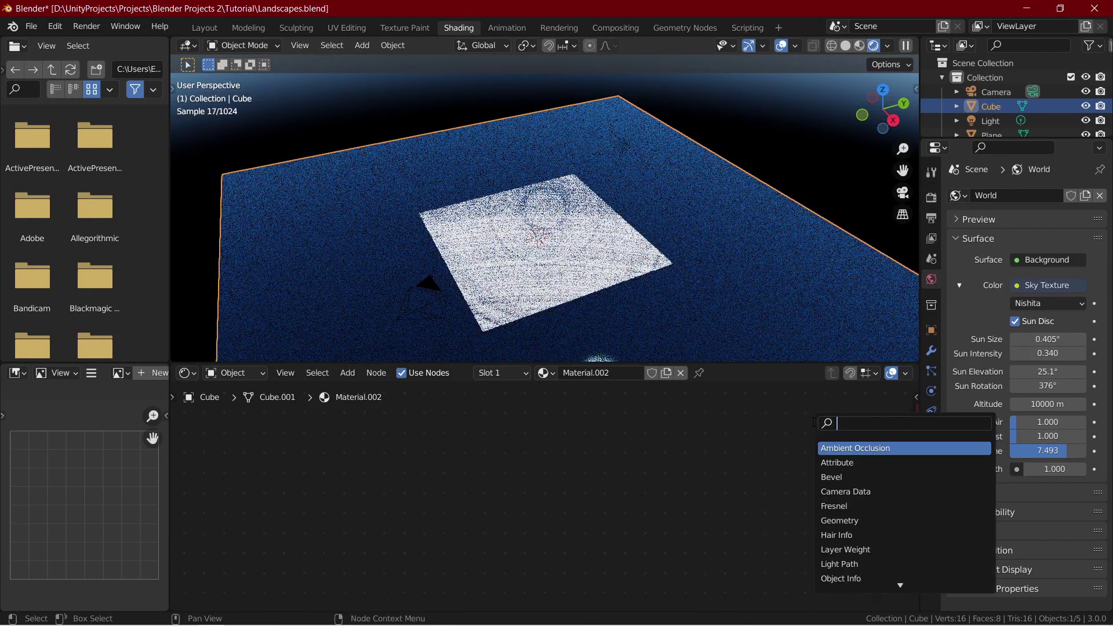
type("prin")
key("Down")
key("Return")
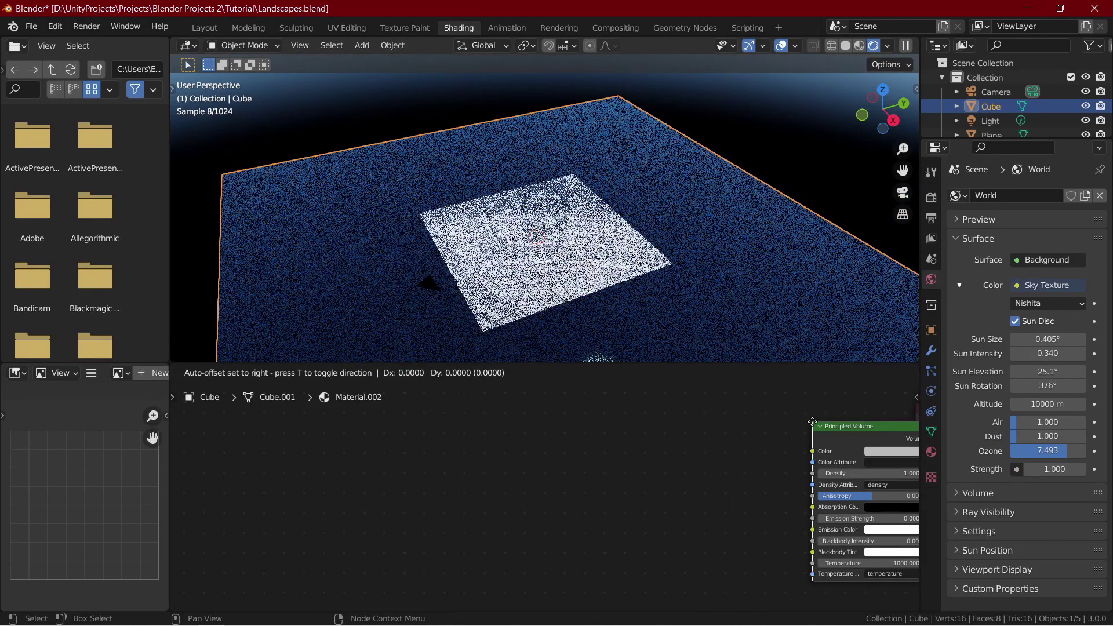
left_click(749, 419)
middle_click_drag(757, 421, 607, 442)
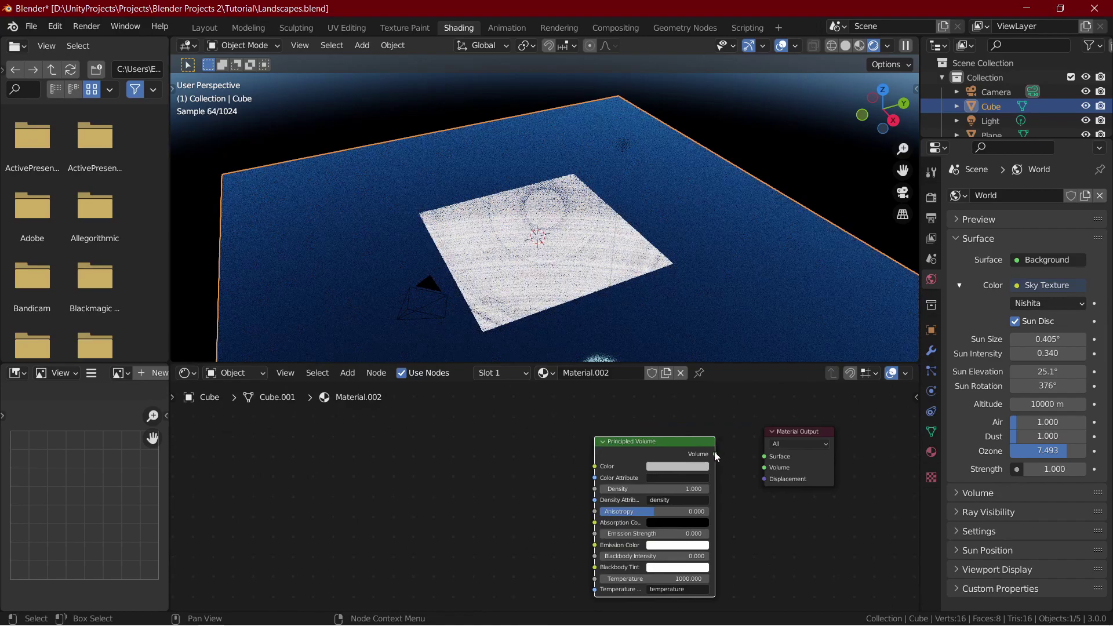
left_click_drag(716, 457, 765, 467)
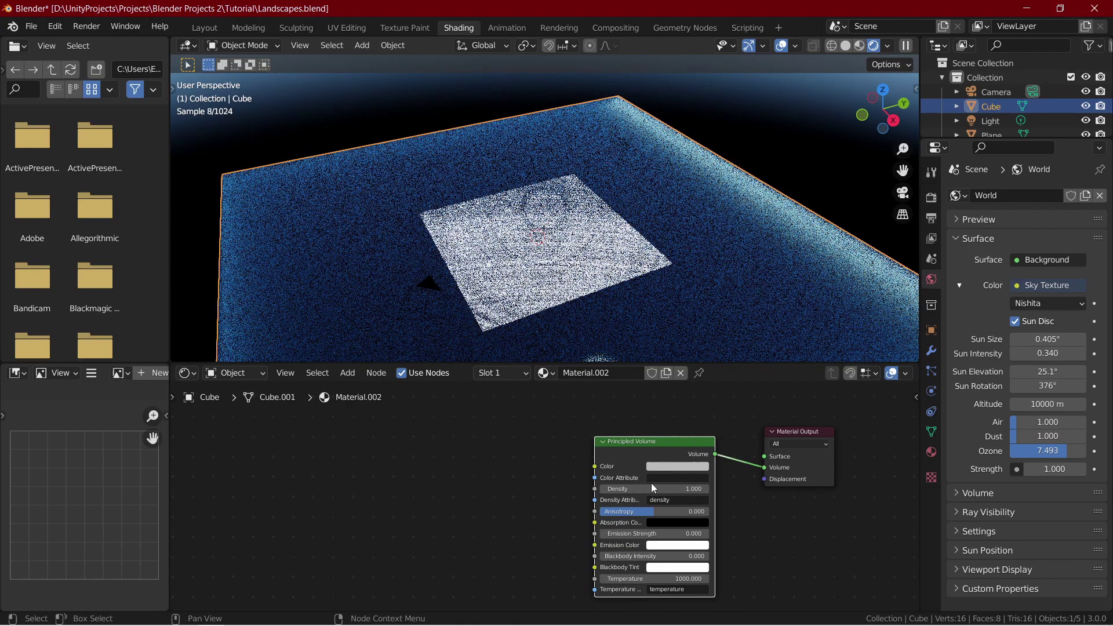
Set the Principled Volume's density to 0.06 and its color to blue, about H 0.598, S 0.733, V 0.5.
left_click(651, 488)
type("0.0")
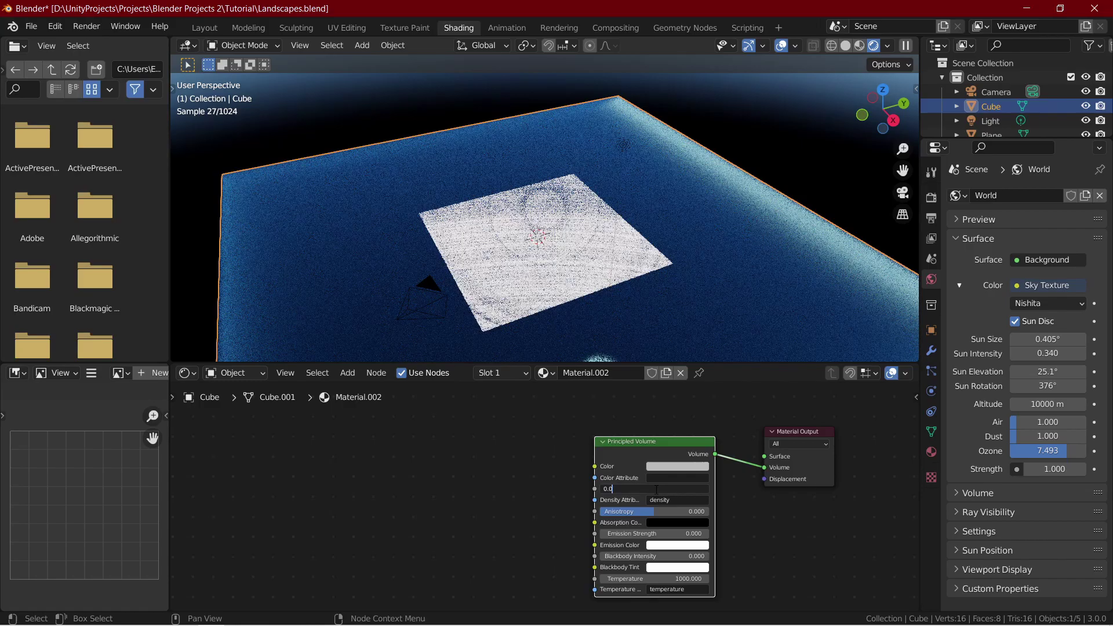
type("6")
key("Return")
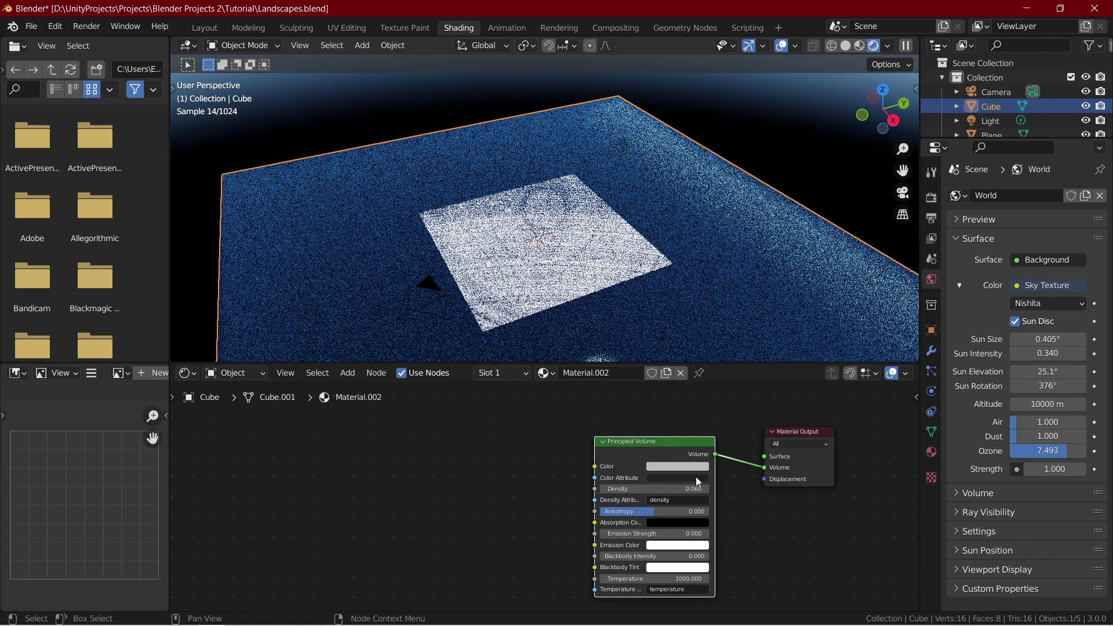
left_click(687, 467)
left_click_drag(689, 357, 697, 345)
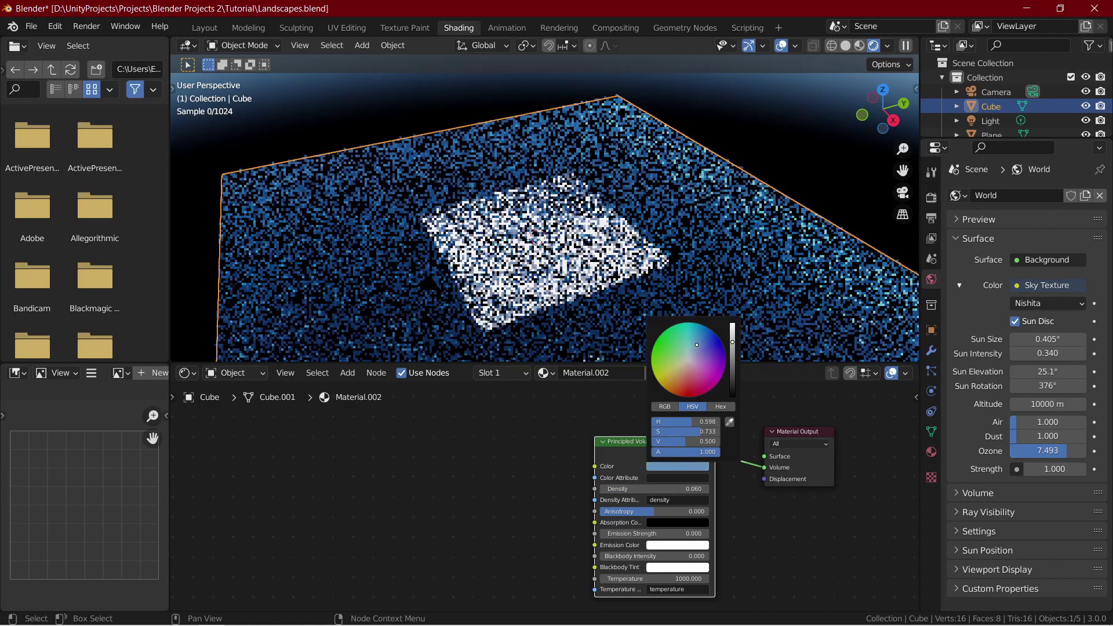
Select the small white terrain plane and create a new material for it.
scroll(632, 210, "down", 3)
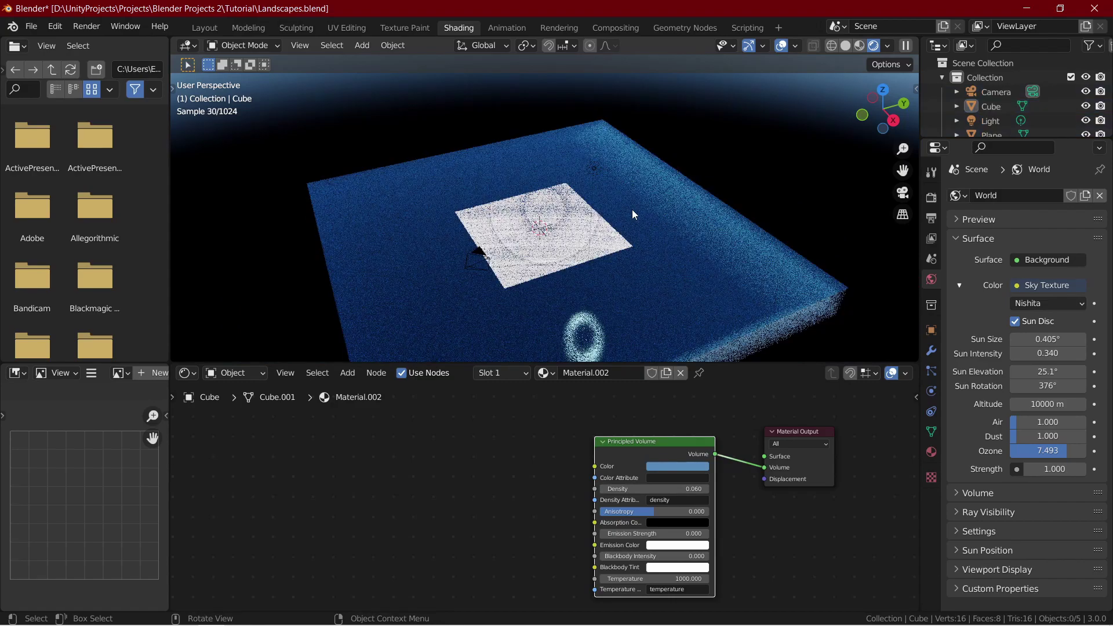
middle_click_drag(635, 232, 614, 201, "shift")
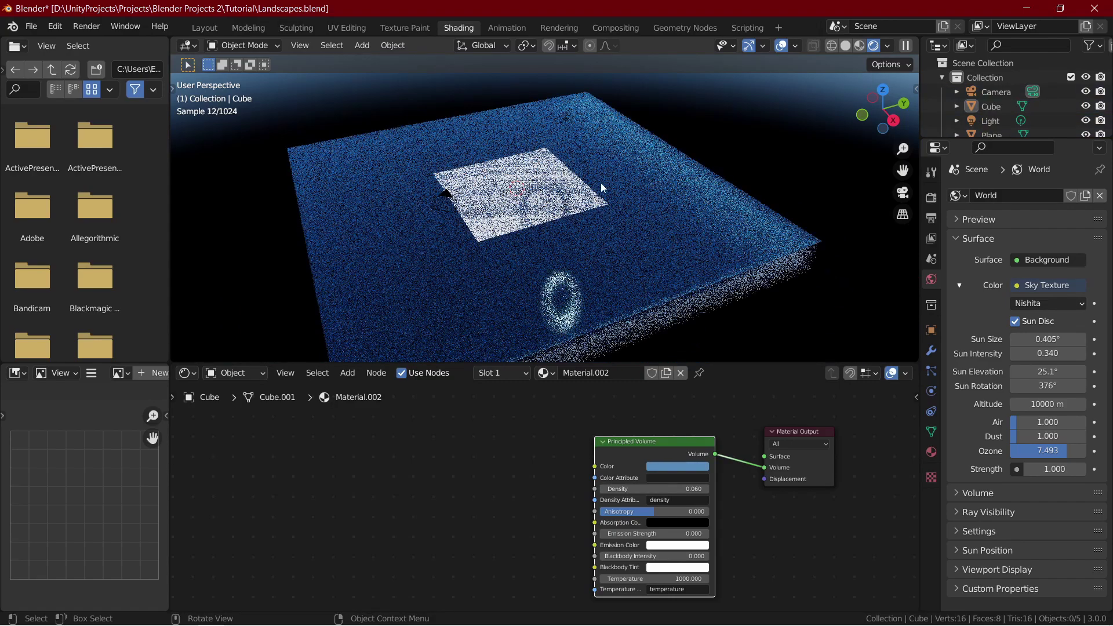
left_click(601, 187)
scroll(589, 178, "up", 2)
left_click(578, 172)
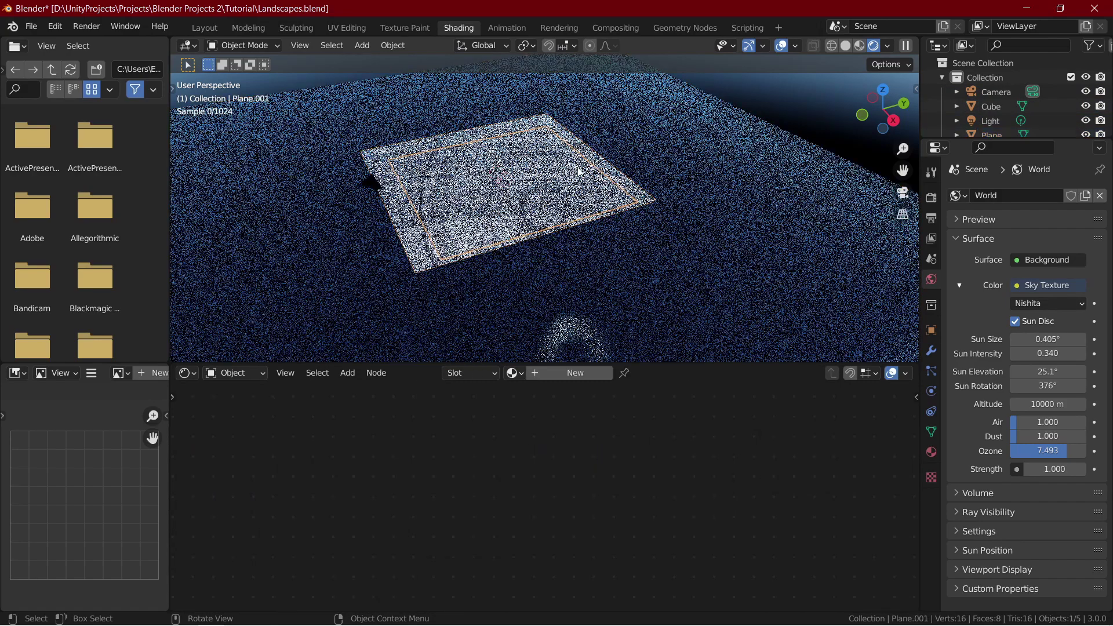
scroll(579, 168, "down", 3)
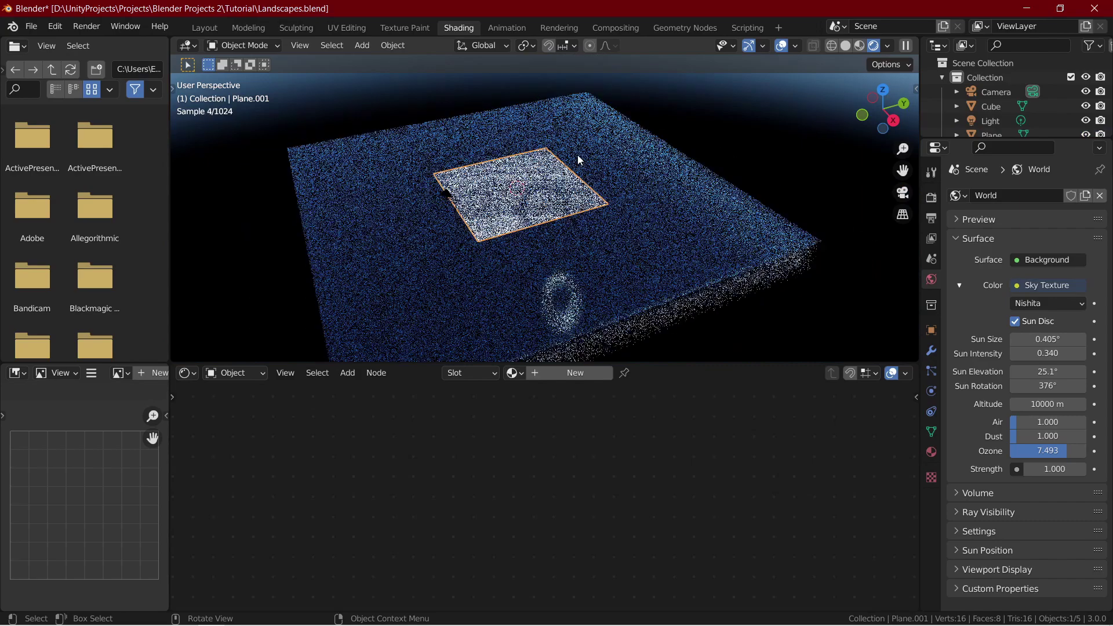
left_click(555, 374)
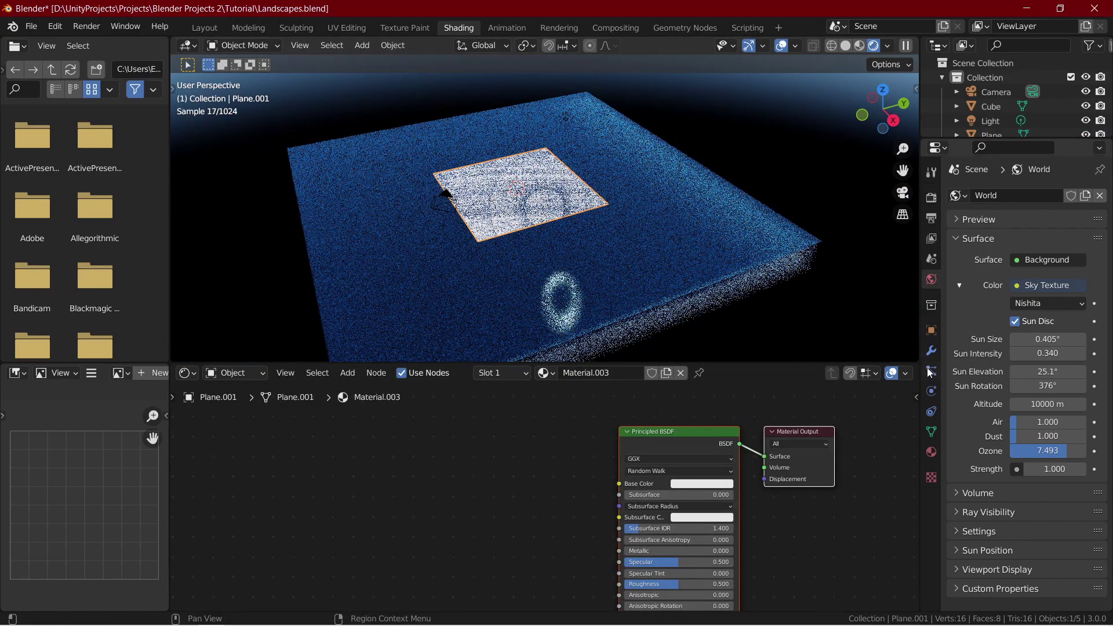
Add a Subdivision Surface modifier to the terrain plane and enable Adaptive Subdivision.
left_click(930, 352)
left_click(987, 195)
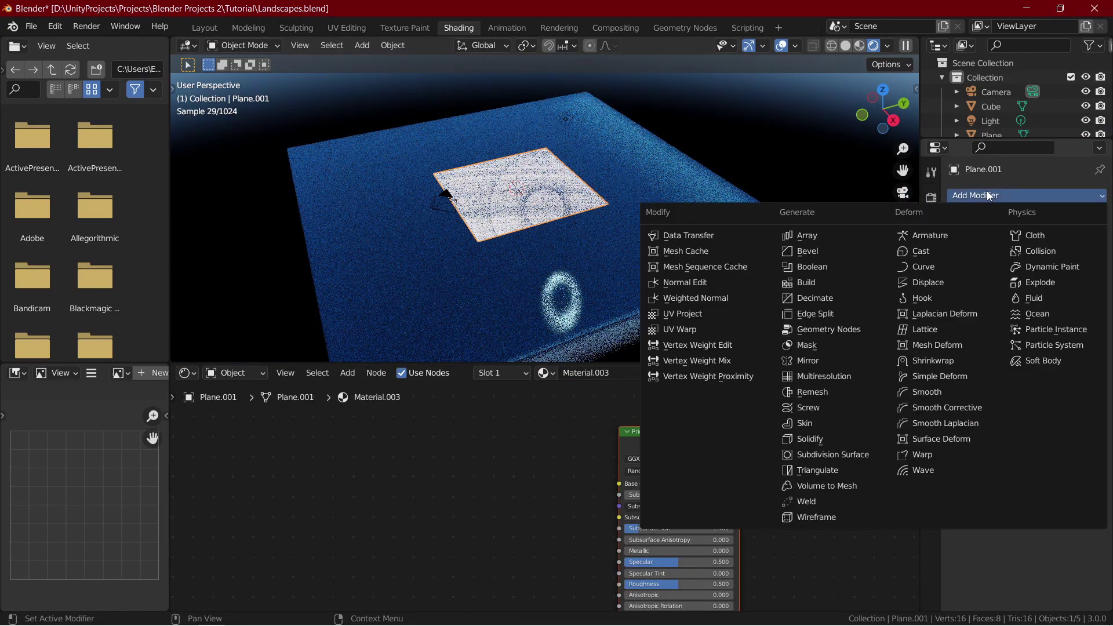
left_click(832, 454)
left_click(1041, 293)
Delete the default light from the scene.
middle_click_drag(628, 299, 635, 84)
left_click(633, 84)
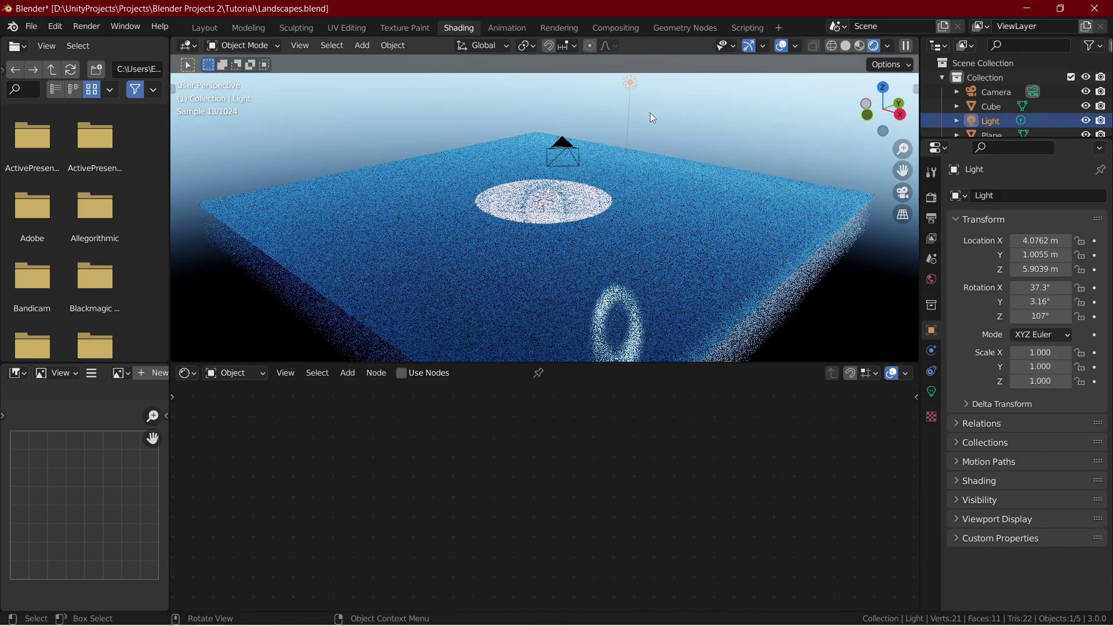
key("x")
left_click(670, 149)
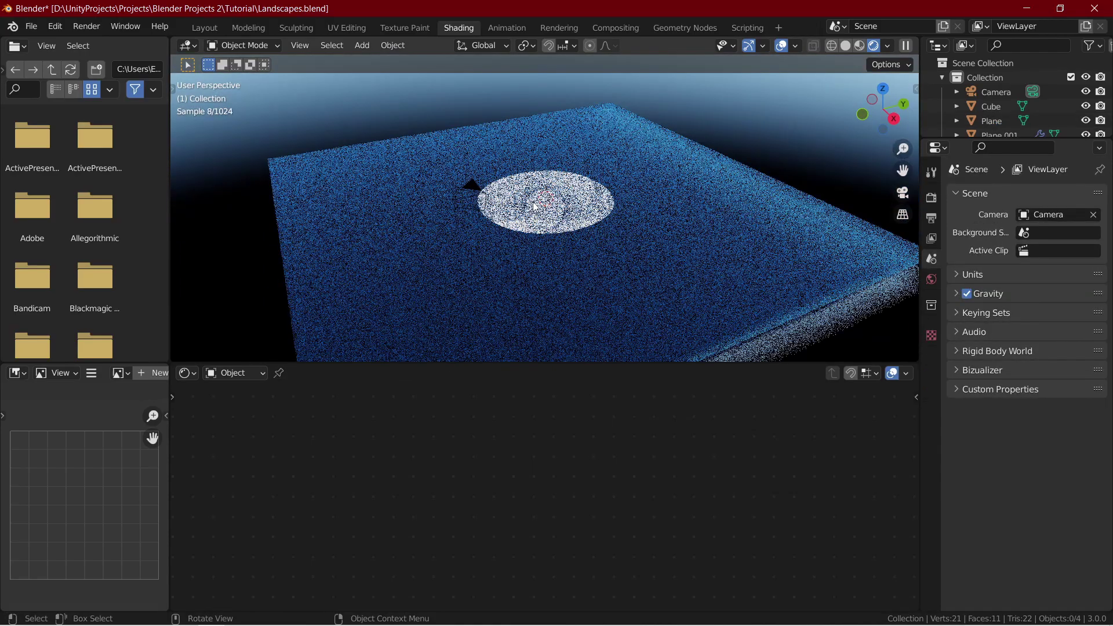
Reselect the terrain plane, add a Displacement node to its material and connect it to the Material Output's Displacement input.
left_click(534, 205)
key("ctrl+z")
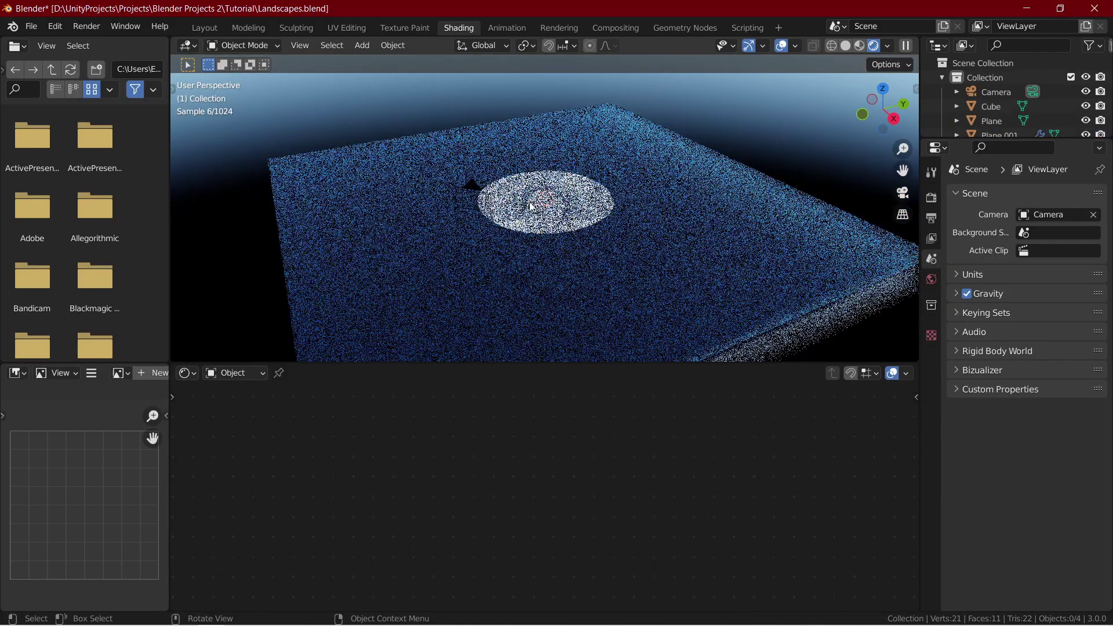
left_click(603, 267)
left_click(535, 206)
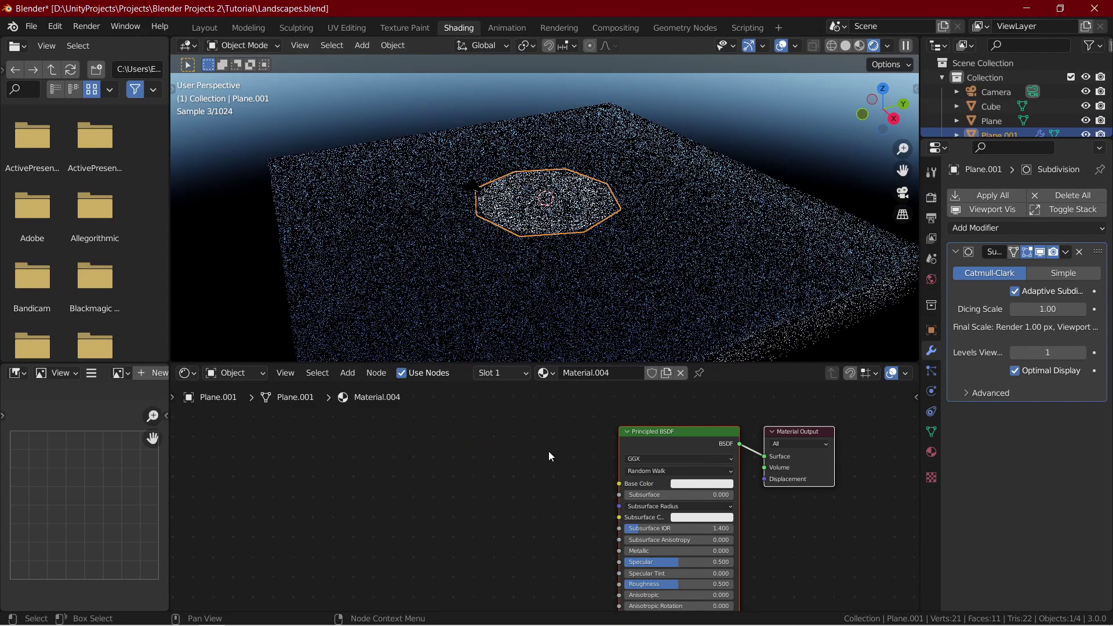
key("shift+a")
type("dis")
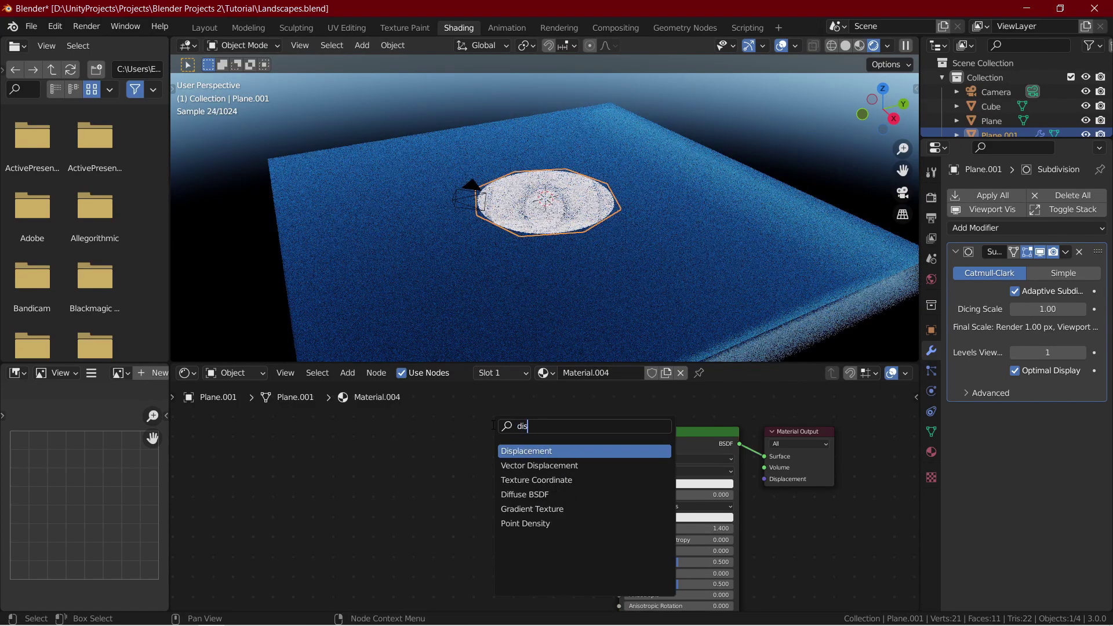
key("Return")
left_click(539, 443)
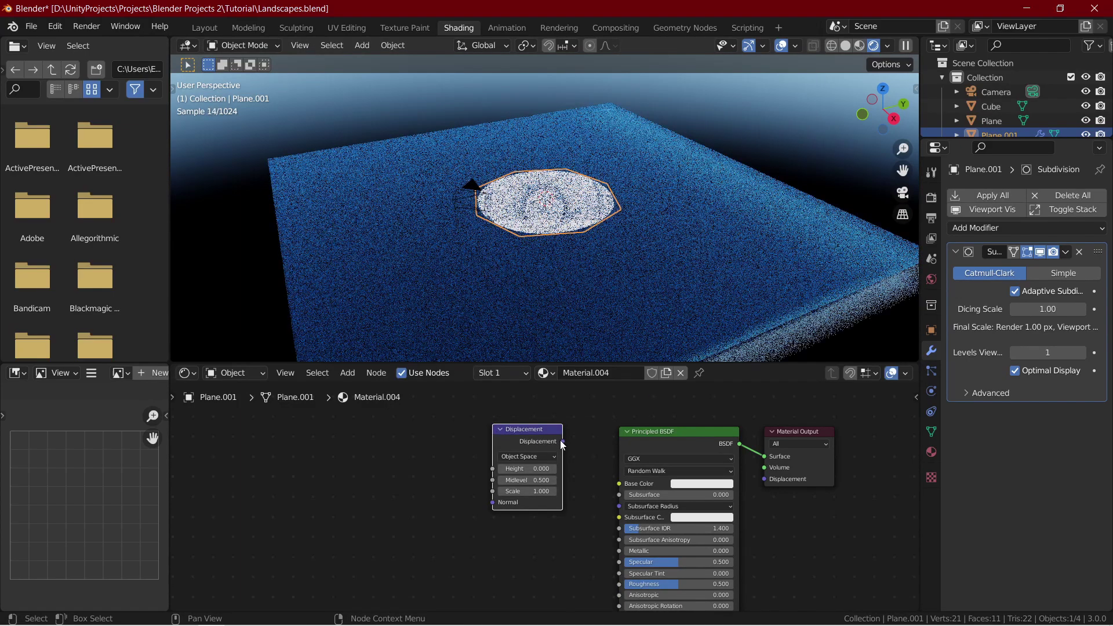
left_click_drag(561, 442, 766, 487)
left_click_drag(534, 433, 715, 512)
Set the terrain material's displacement method to Displacement and Bump.
left_click(930, 452)
scroll(982, 502, "down", 15)
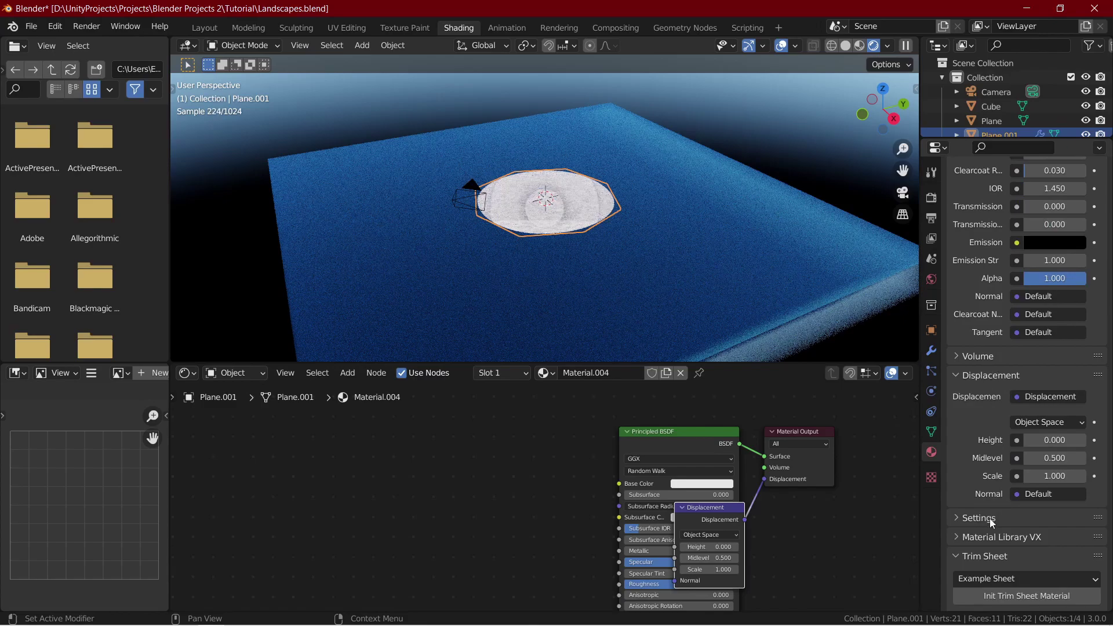
left_click(989, 518)
scroll(1032, 522, "down", 3)
left_click(1049, 546)
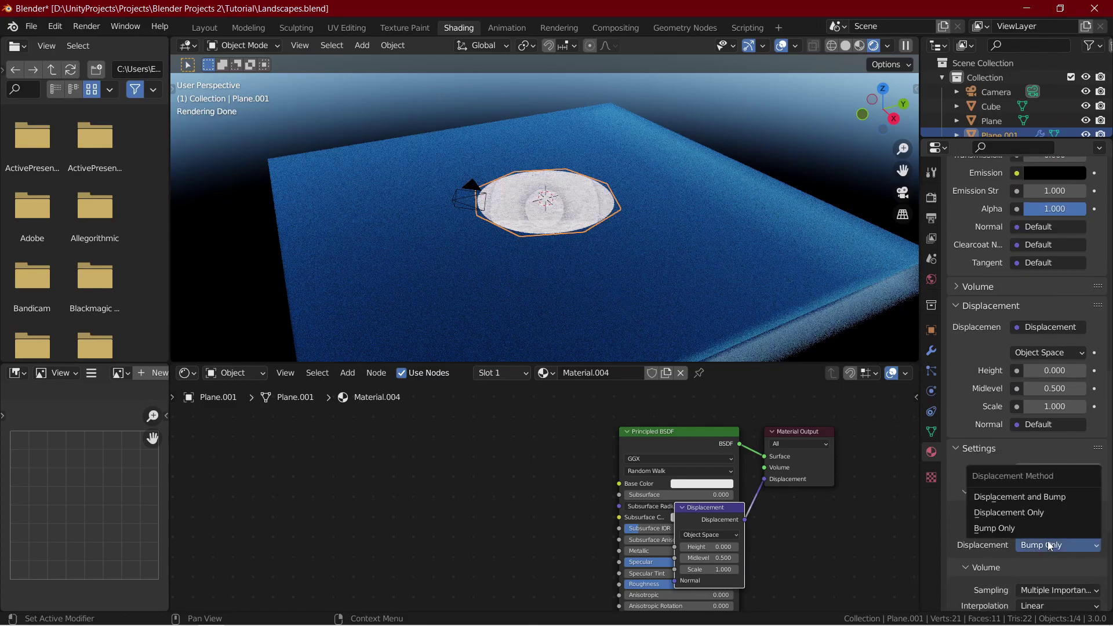
left_click(1041, 498)
Add a Noise Texture node to the terrain material and set its detail to 50.
key("shift+a")
left_click(656, 458)
type("noise")
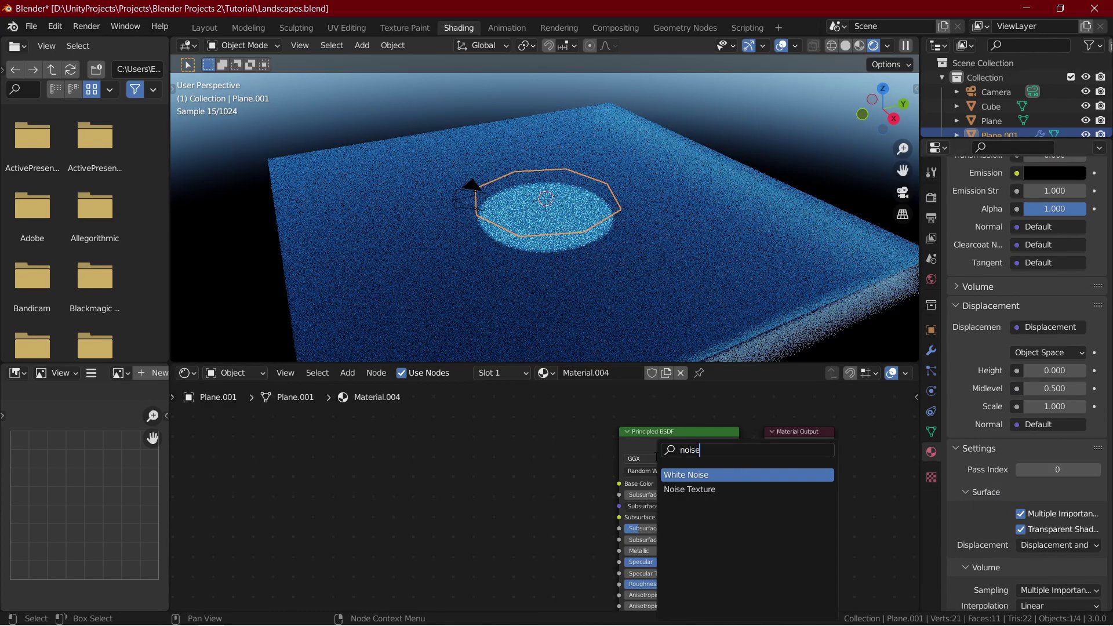
left_click(689, 489)
left_click(527, 509)
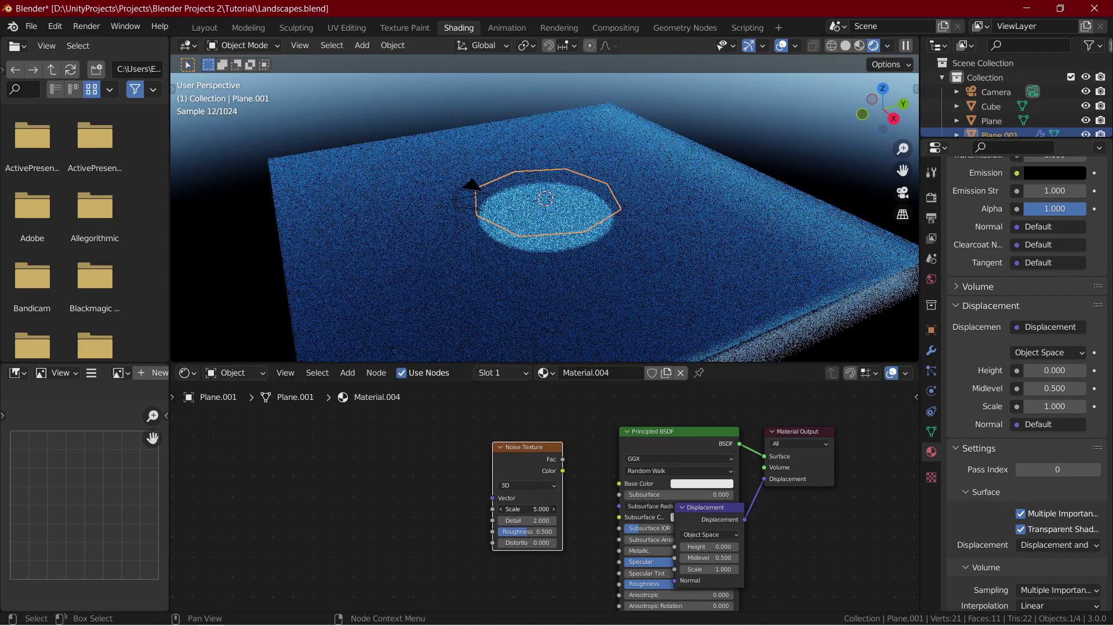
left_click(515, 516)
left_click(514, 516)
type("50")
key("Return")
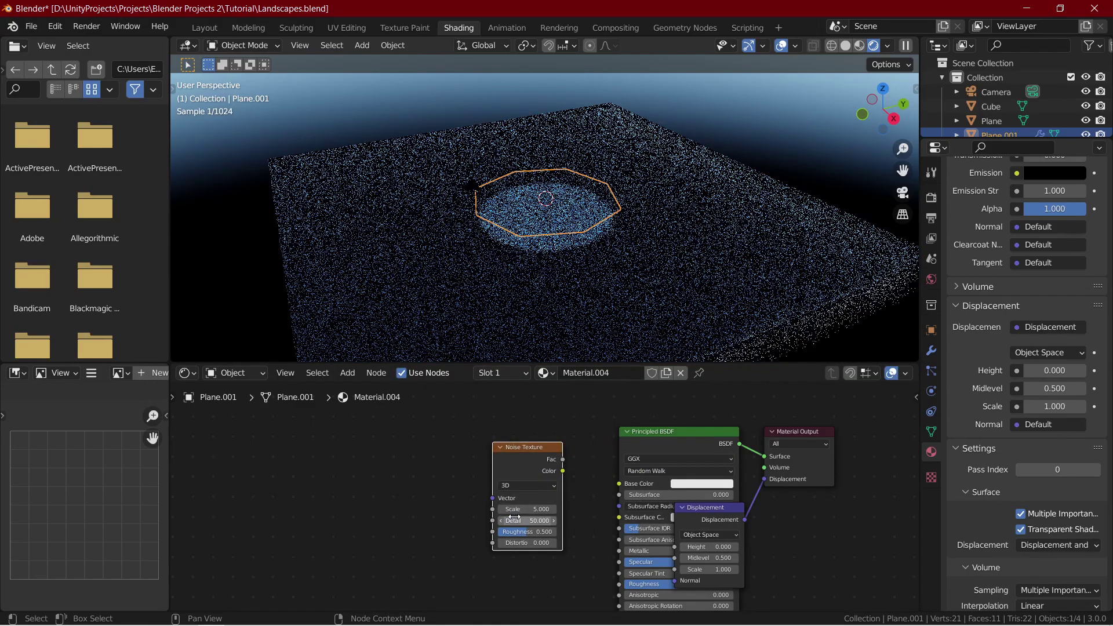
Move the Principled BSDF aside, place the Noise Texture beside the Displacement node and connect its Color output to Midlevel.
left_click_drag(673, 430, 378, 369)
middle_click_drag(605, 541, 614, 458)
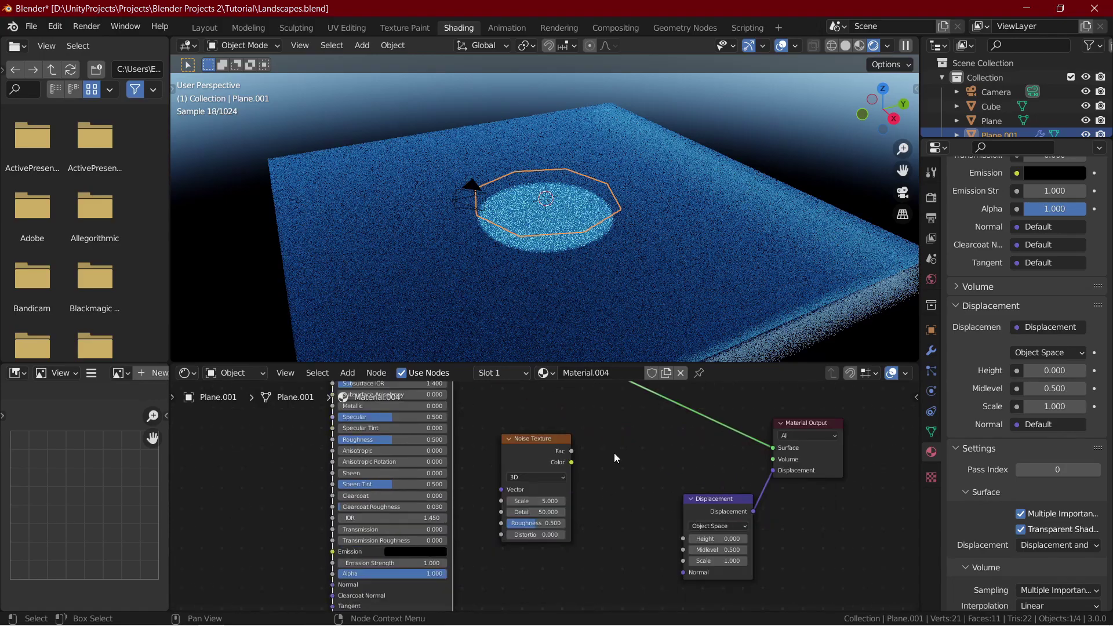
left_click_drag(570, 468, 608, 520)
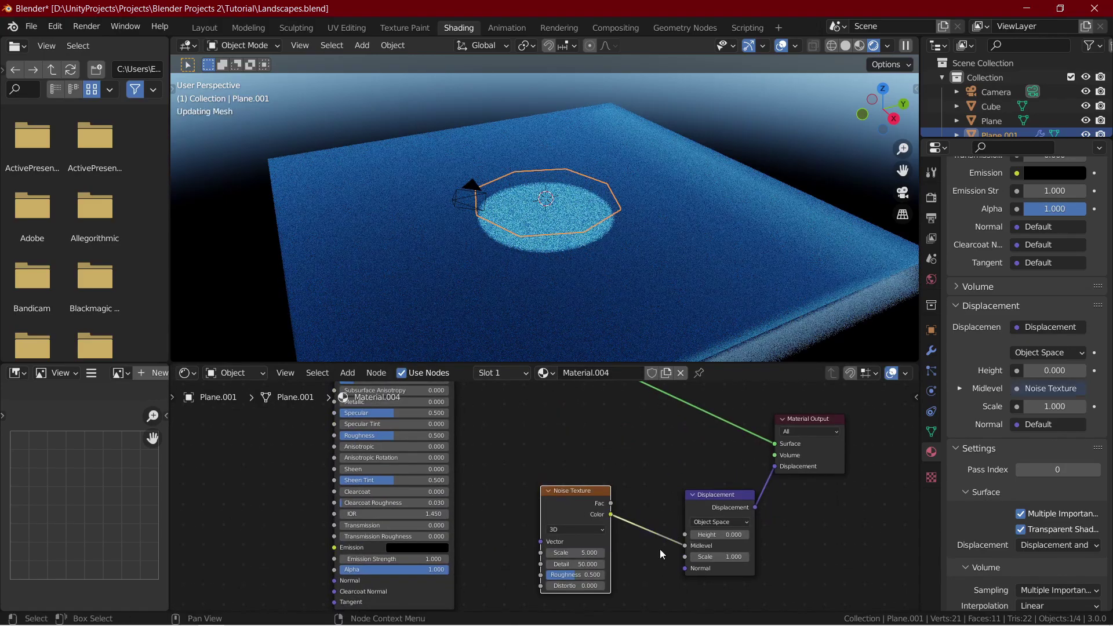
Add Mapping and Texture Coordinate nodes feeding the Noise Texture and place them below the Principled BSDF.
middle_click_drag(660, 554, 718, 525)
key("ctrl+t")
middle_click_drag(613, 448, 654, 435)
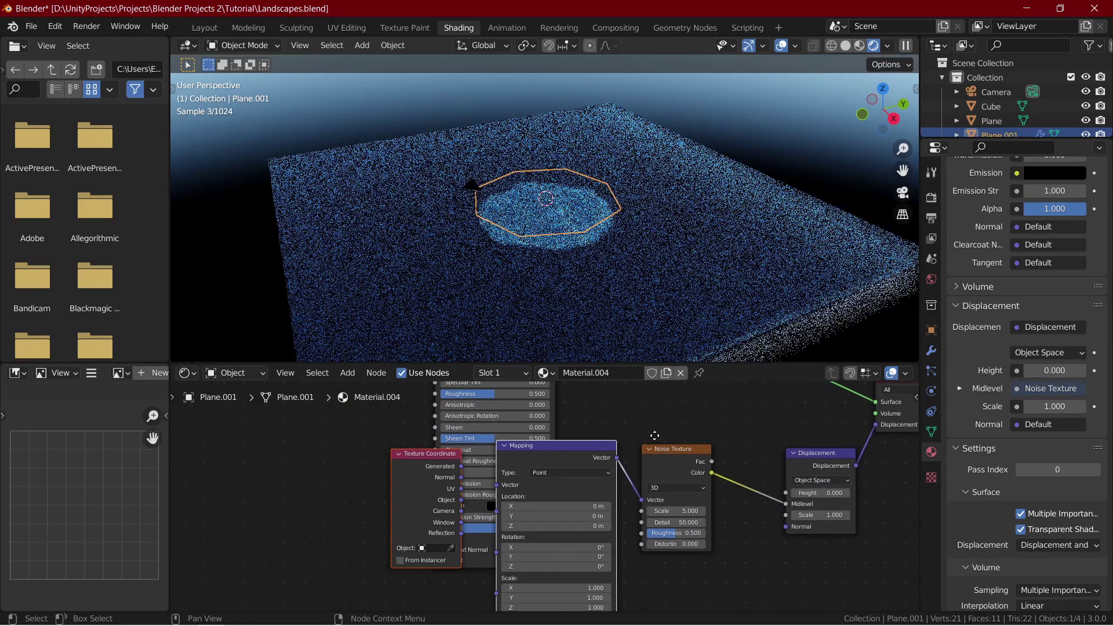
key("g")
left_click(561, 567)
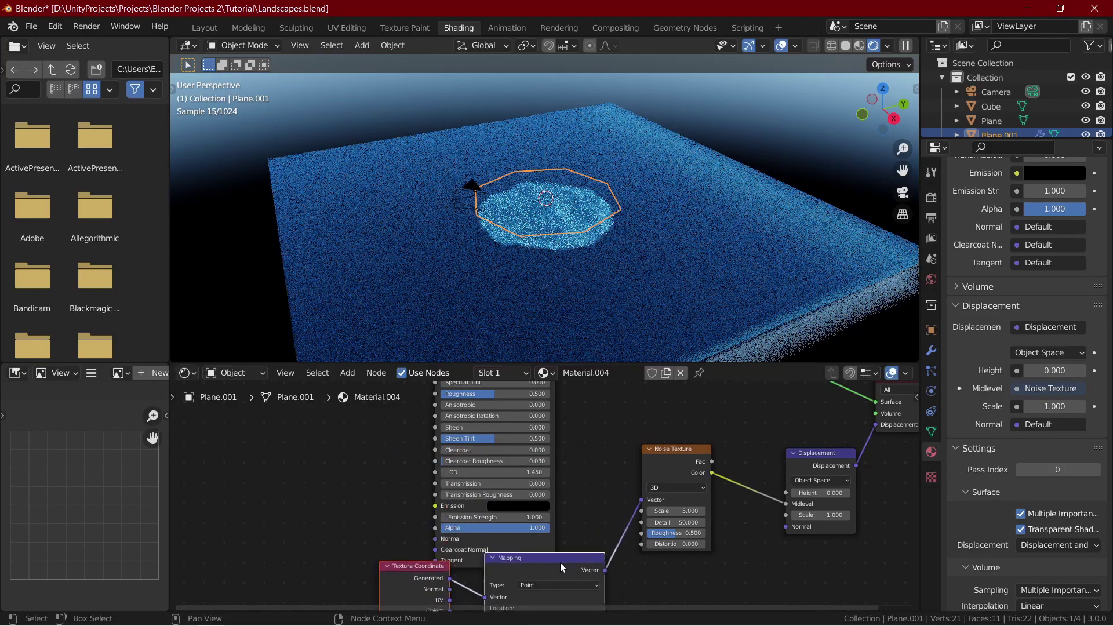
Move the Principled BSDF clear of the other nodes and set the Mapping node's X location to about -3.2 m.
scroll(609, 471, "down", 3)
middle_click_drag(511, 387, 501, 488)
left_click_drag(512, 400, 571, 368)
middle_click_drag(584, 434, 592, 297)
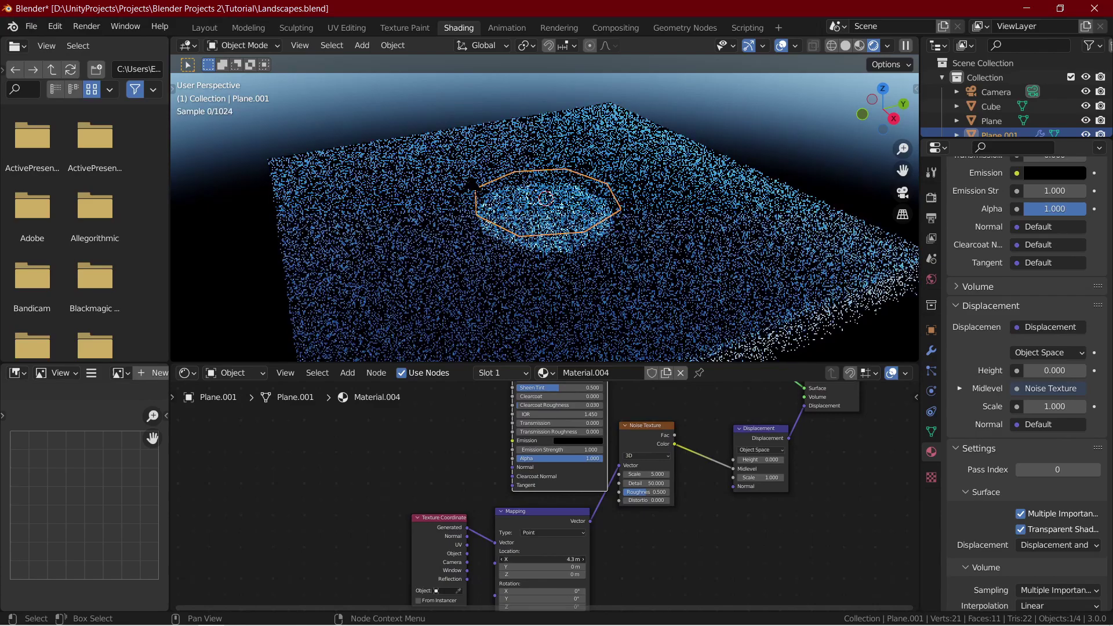
left_click_drag(542, 559, 510, 558)
Raise the terrain plane about 1.9 m along the Z axis so the displaced islands rise out of the water.
scroll(564, 273, "up", 4)
middle_click_drag(574, 273, 600, 226)
key("g")
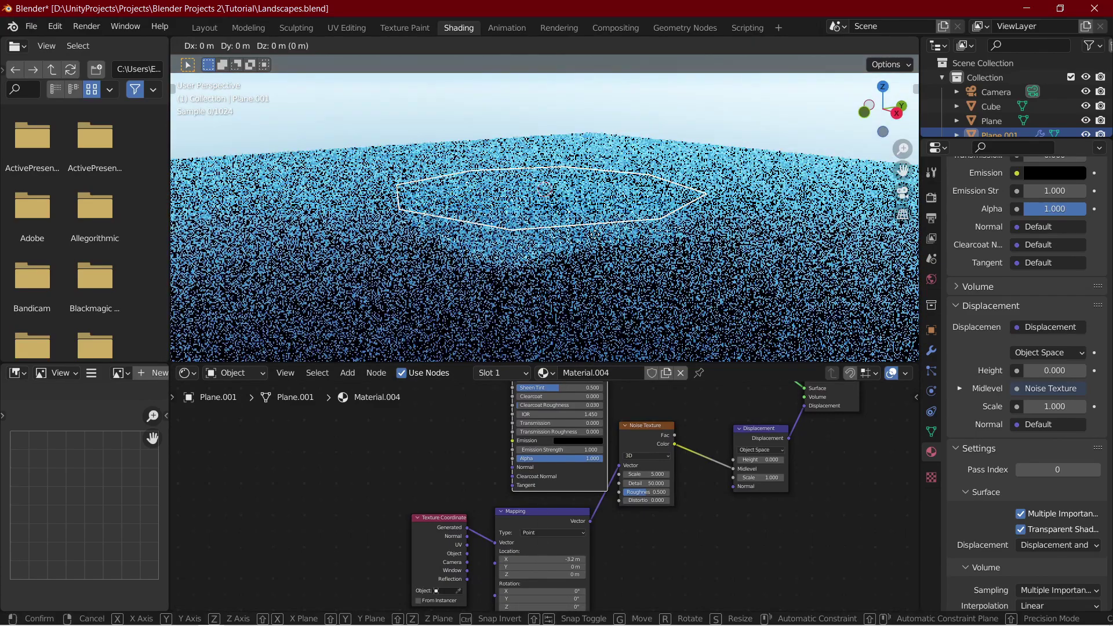
key("z")
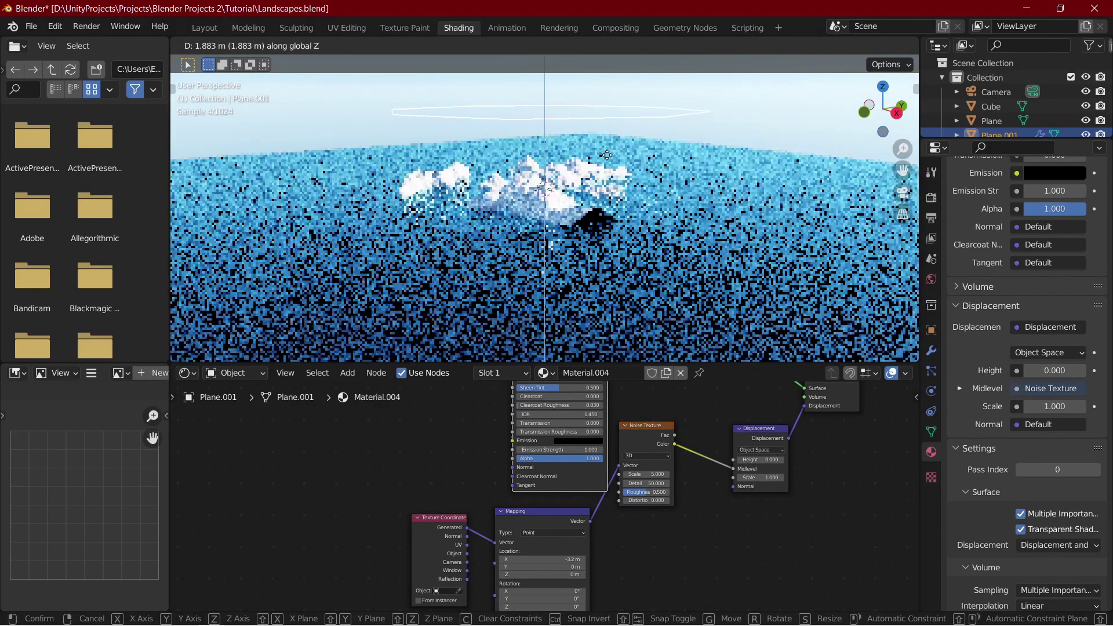
left_click(613, 189)
Set the terrain material's Principled BSDF base color to an orange-red.
middle_click_drag(652, 491, 662, 413)
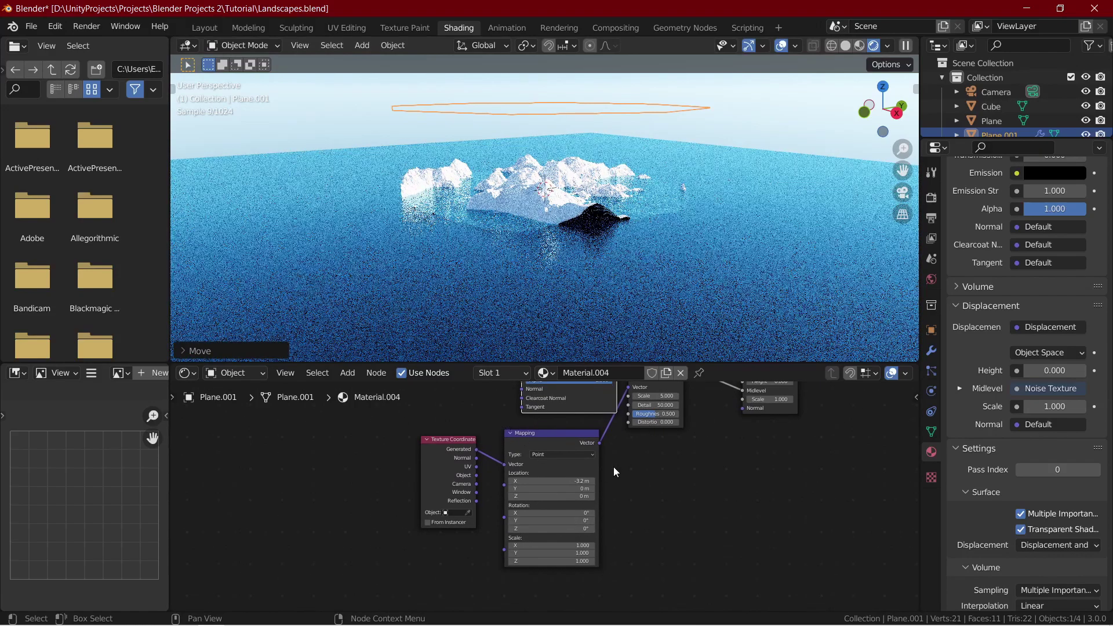
middle_click_drag(613, 469, 641, 609)
left_click(546, 432)
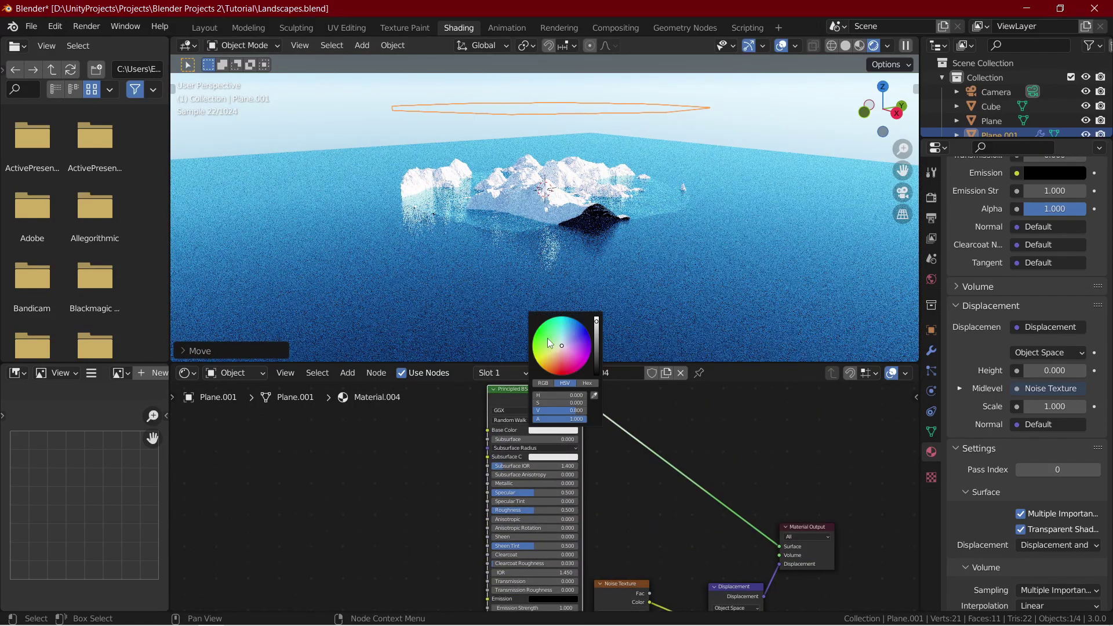
left_click(554, 345)
left_click_drag(551, 354, 558, 367)
scroll(557, 196, "up", 8)
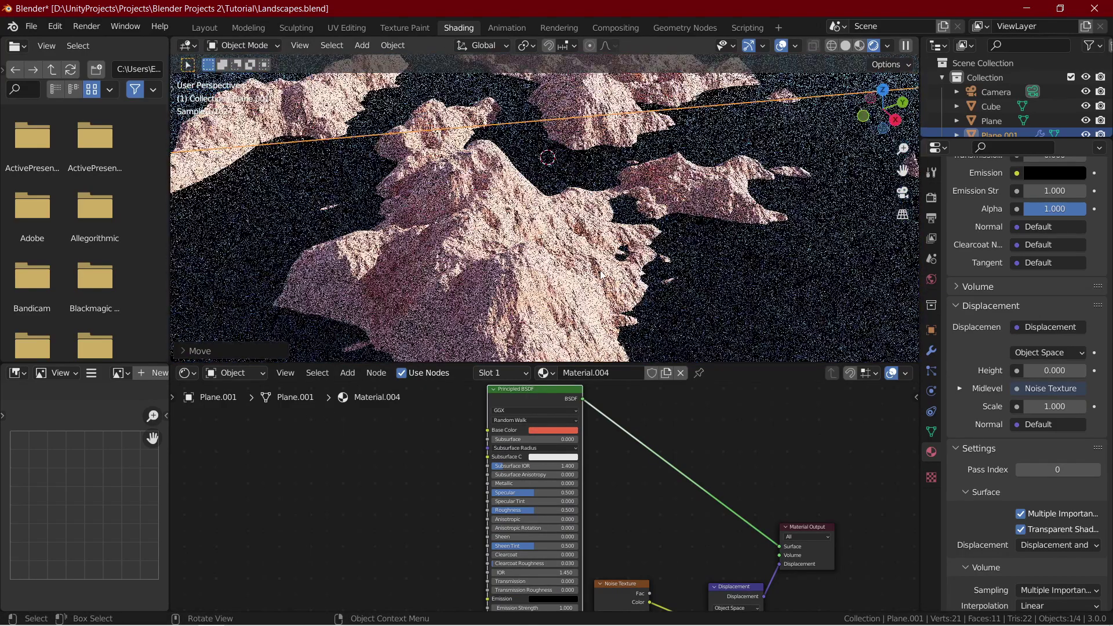
Deselect the terrain plane and tidy its material by moving Noise Texture, Mapping and Texture Coordinate closer to Displacement and repositioning the Principled BSDF.
key("alt+a")
scroll(625, 458, "down", 1)
scroll(624, 458, "down", 1)
middle_click_drag(626, 478, 627, 387)
left_click_drag(580, 463, 610, 508)
left_click_drag(486, 525, 528, 532)
left_click_drag(404, 541, 435, 555)
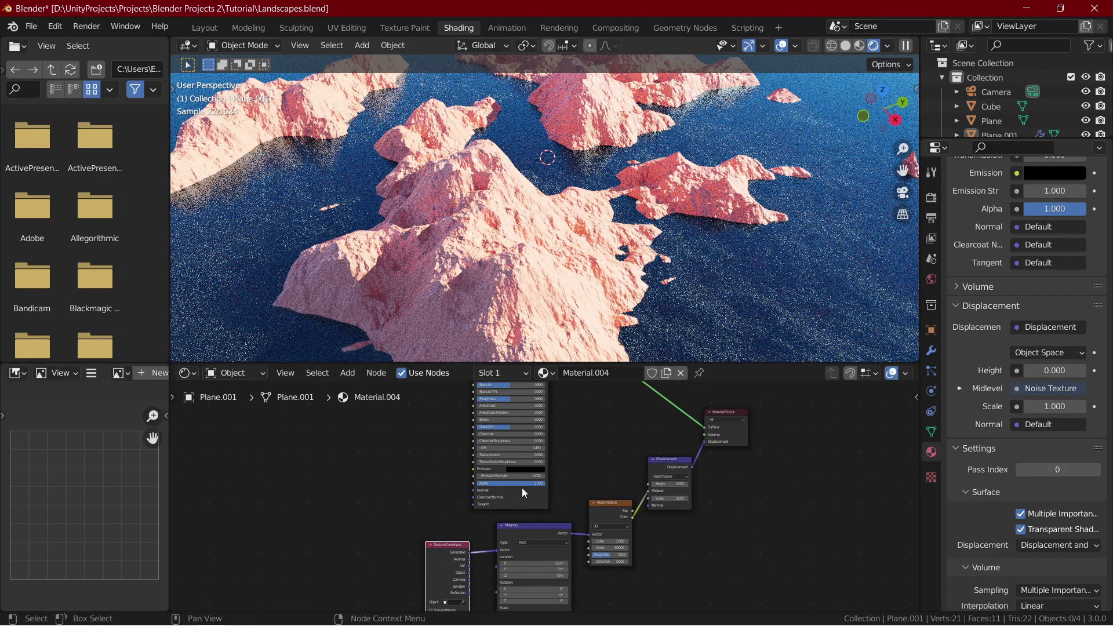
scroll(522, 488, "down", 1)
middle_click_drag(533, 450, 497, 489)
middle_click_drag(552, 420, 578, 468)
left_click_drag(488, 420, 496, 401)
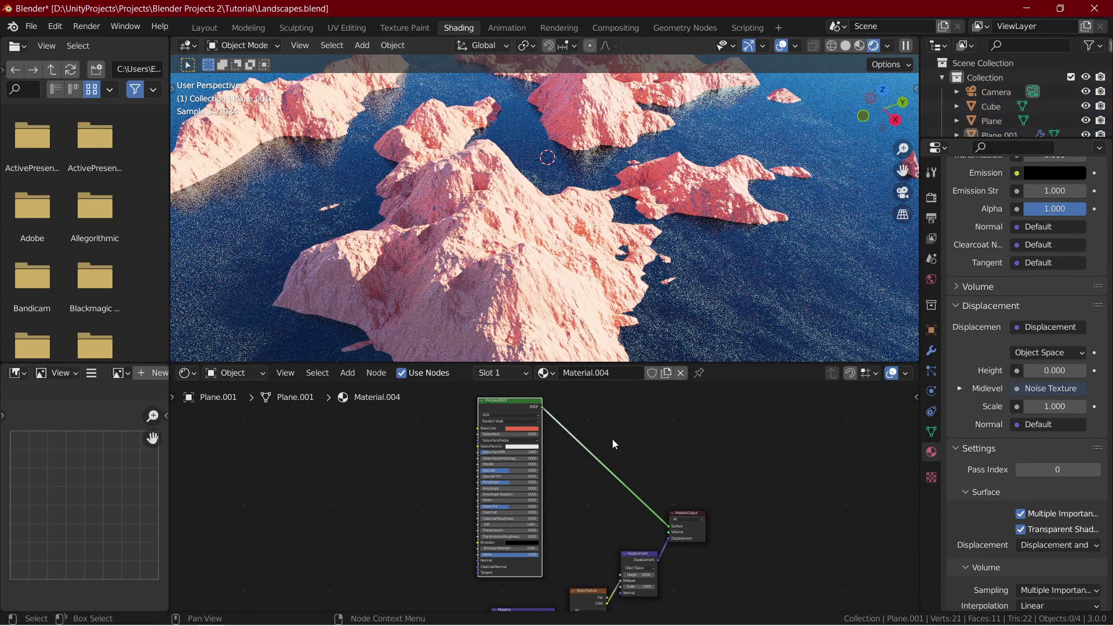
Add a Mix Shader node and insert it on the link between the Principled BSDF and the Material Output.
key("shift+a")
left_click(579, 426)
type("mi")
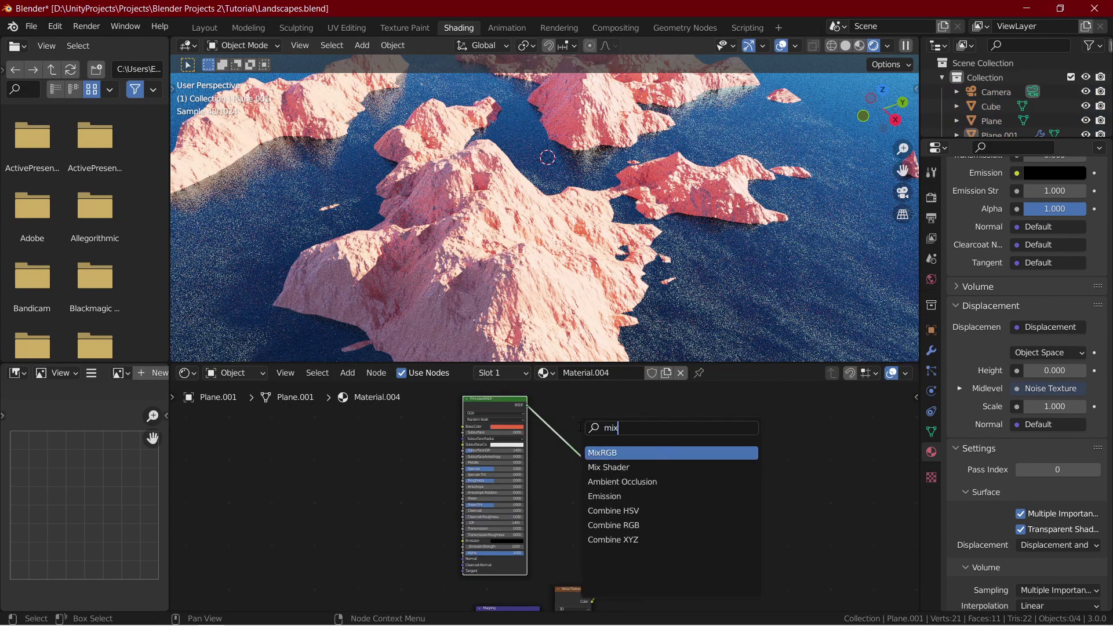
type("x")
key("Down")
key("Return")
left_click(586, 452)
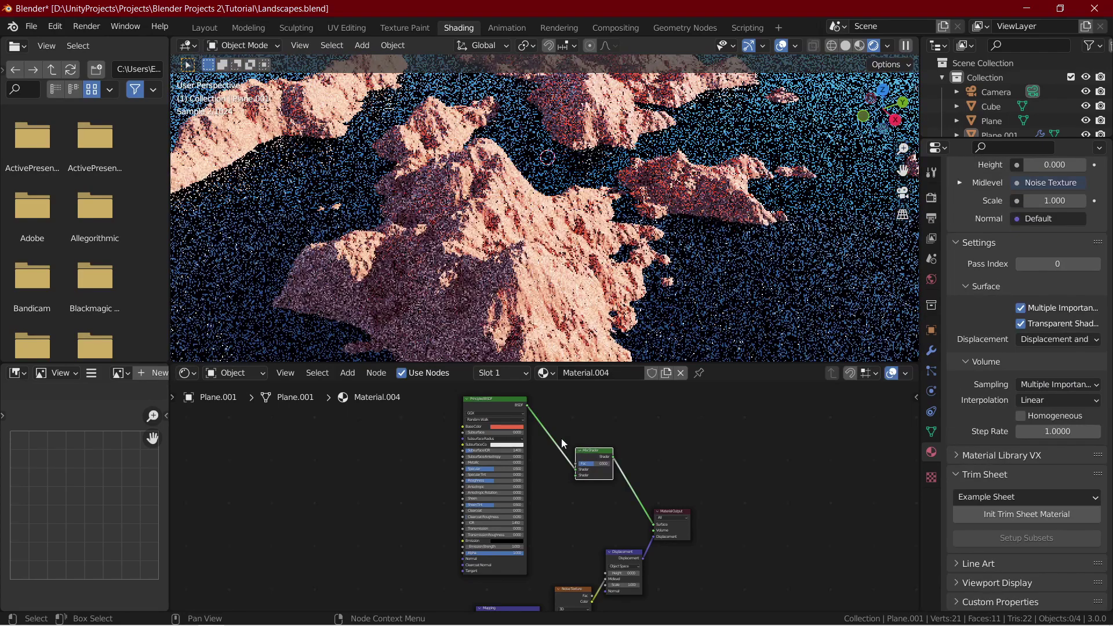
Move the Principled BSDF away, duplicate it and connect the copy's BSDF output to the Mix Shader's second shader input.
left_click_drag(506, 409, 390, 407)
key("shift+d")
left_click(491, 468)
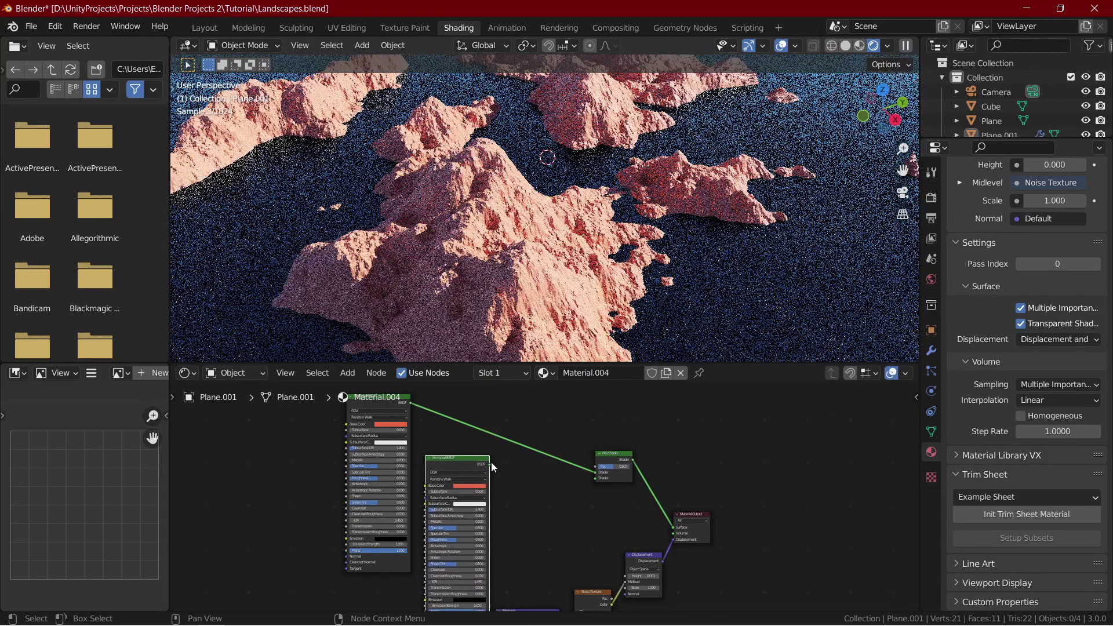
left_click_drag(491, 463, 603, 485)
left_click_drag(489, 464, 596, 478)
Set the original Principled BSDF's base color to a fully saturated red.
scroll(453, 471, "up", 2)
middle_click_drag(453, 471, 614, 531)
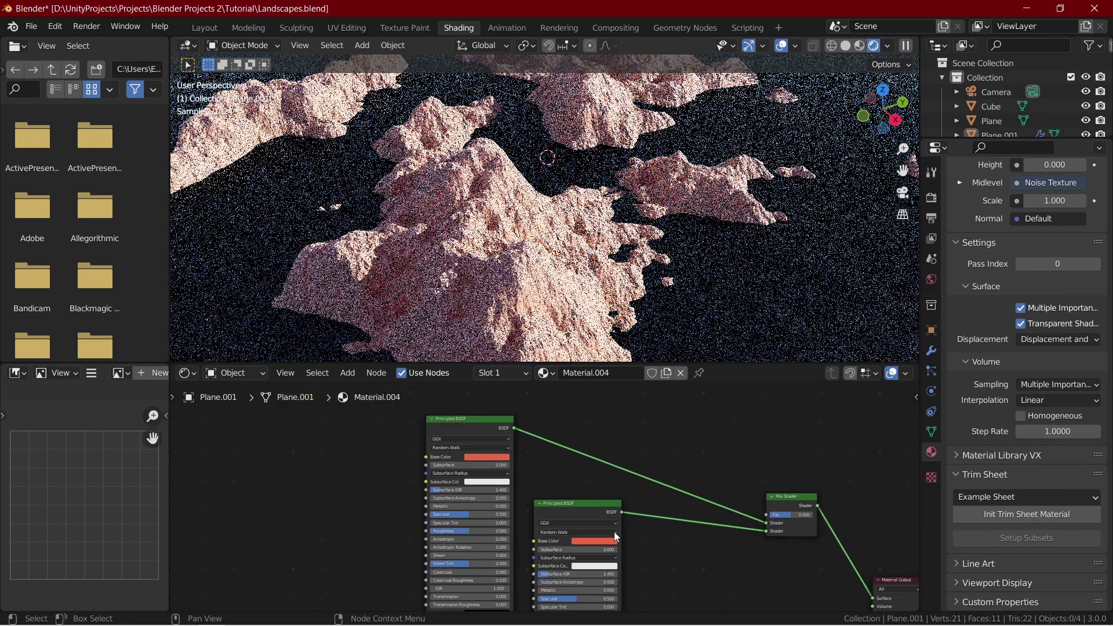
left_click(485, 454)
left_click(498, 402)
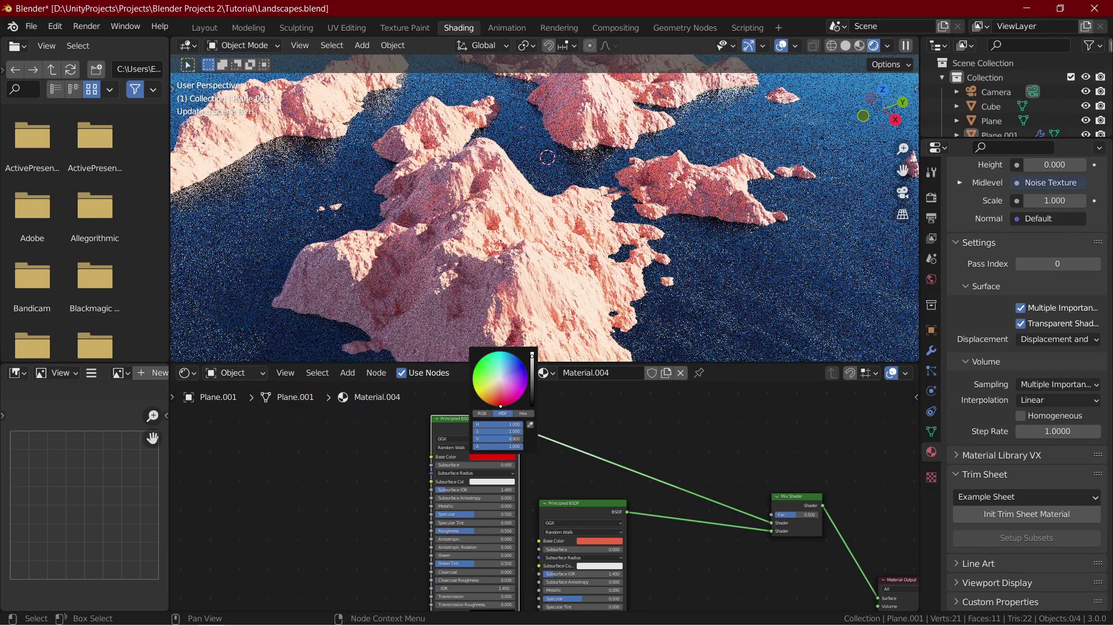
Add a ColorRamp node above the shaders and connect its Color output to the Mix Shader's Fac input.
middle_click_drag(622, 456, 598, 509)
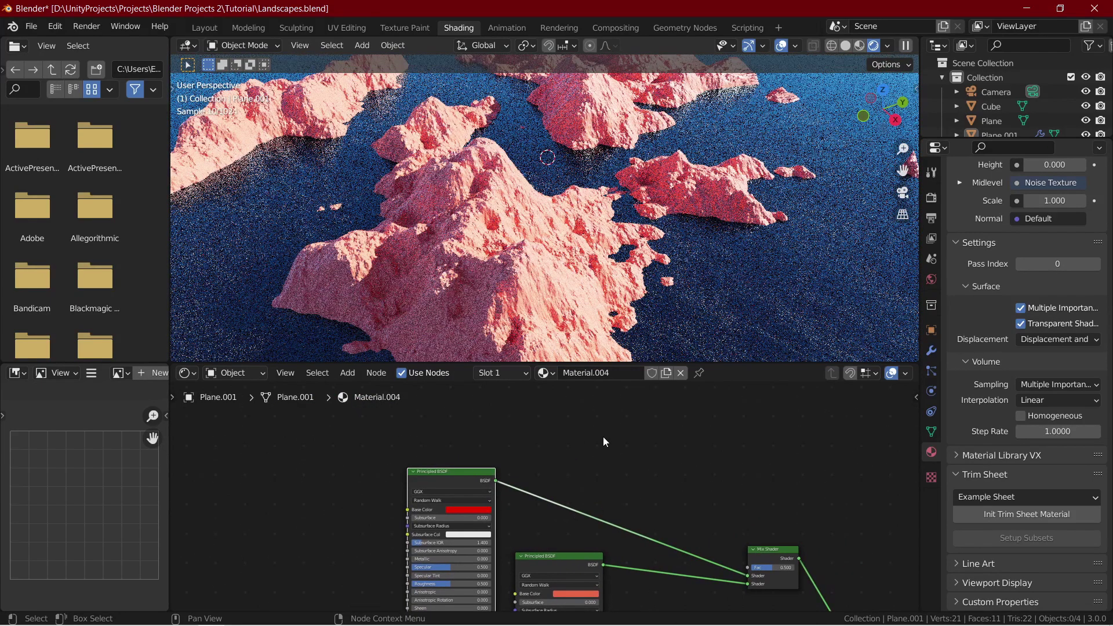
key("shift+a")
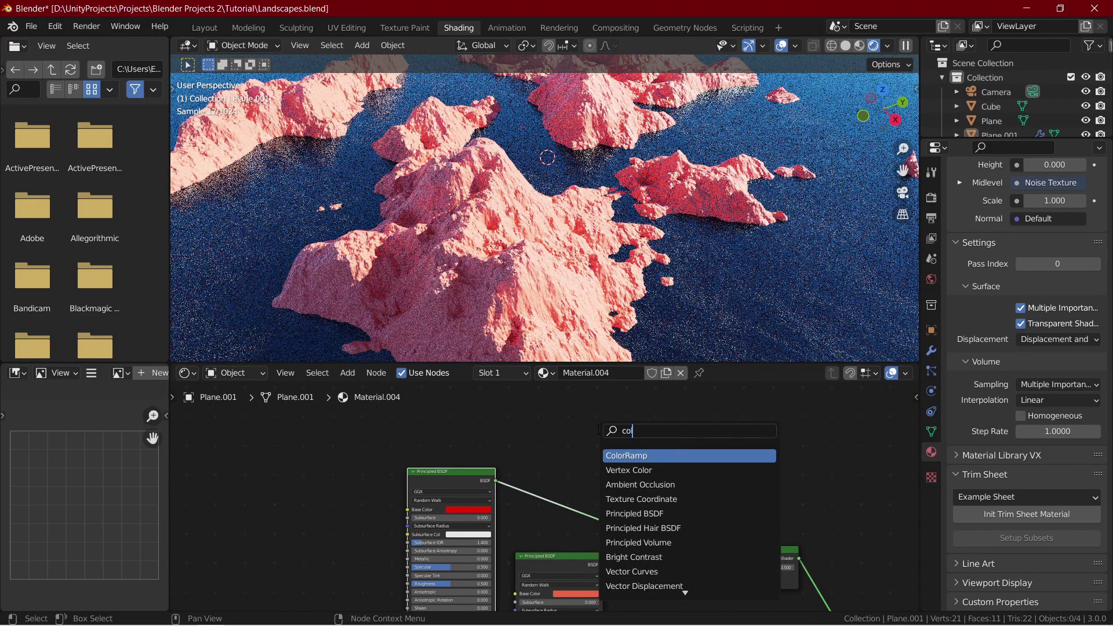
key("Return")
left_click_drag(684, 443, 749, 567)
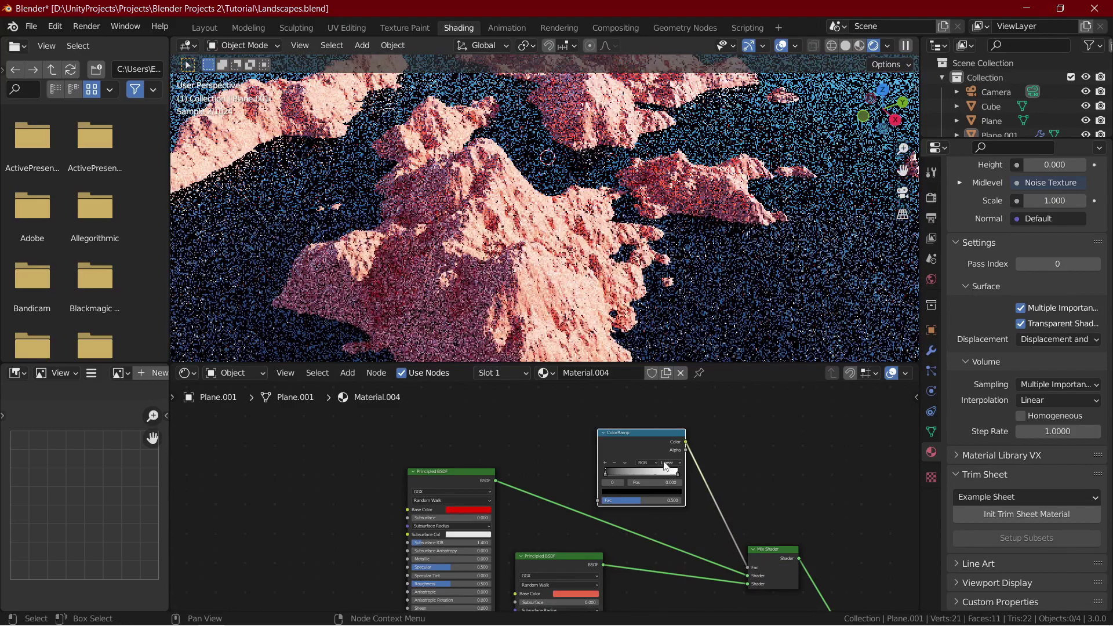
Set the ColorRamp's interpolation to Constant and move its white stop to position 0.460.
left_click(669, 462)
left_click(680, 502)
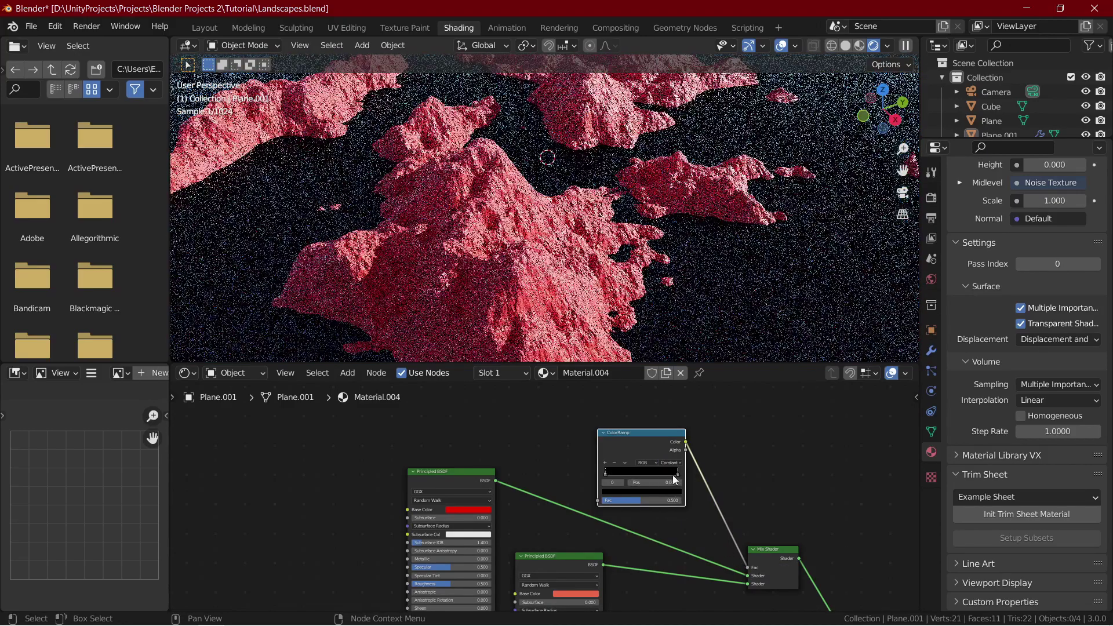
key("KP_Decimal")
left_click_drag(604, 497, 520, 500)
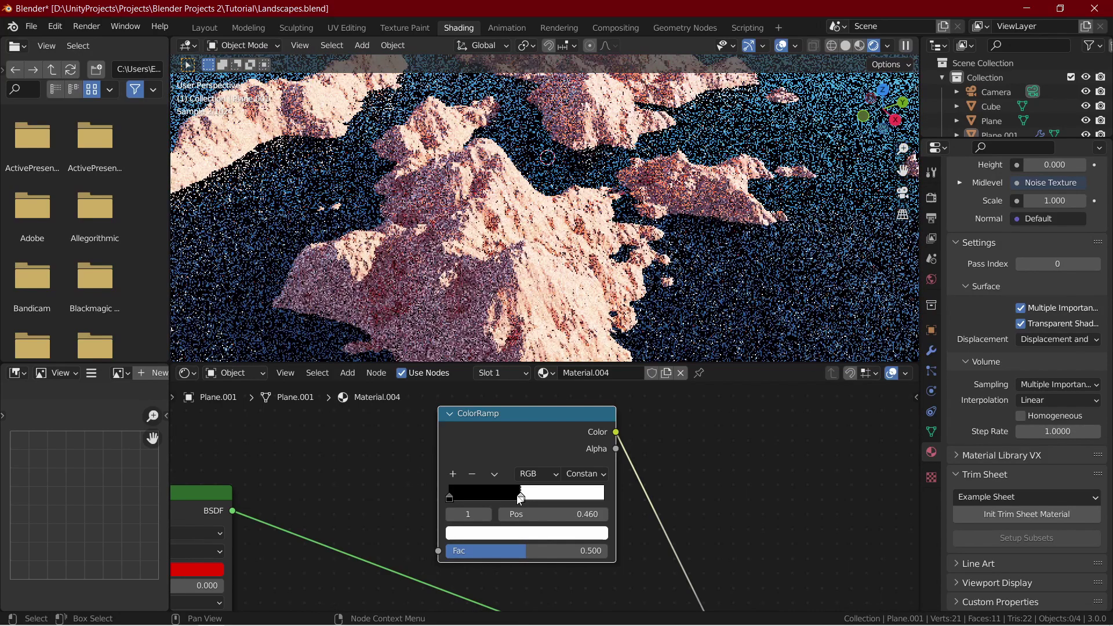
Add a second Noise Texture node beside the ColorRamp and connect its Color output to the ColorRamp's Fac input.
scroll(440, 490, "down", 5)
middle_click_drag(400, 489, 535, 456)
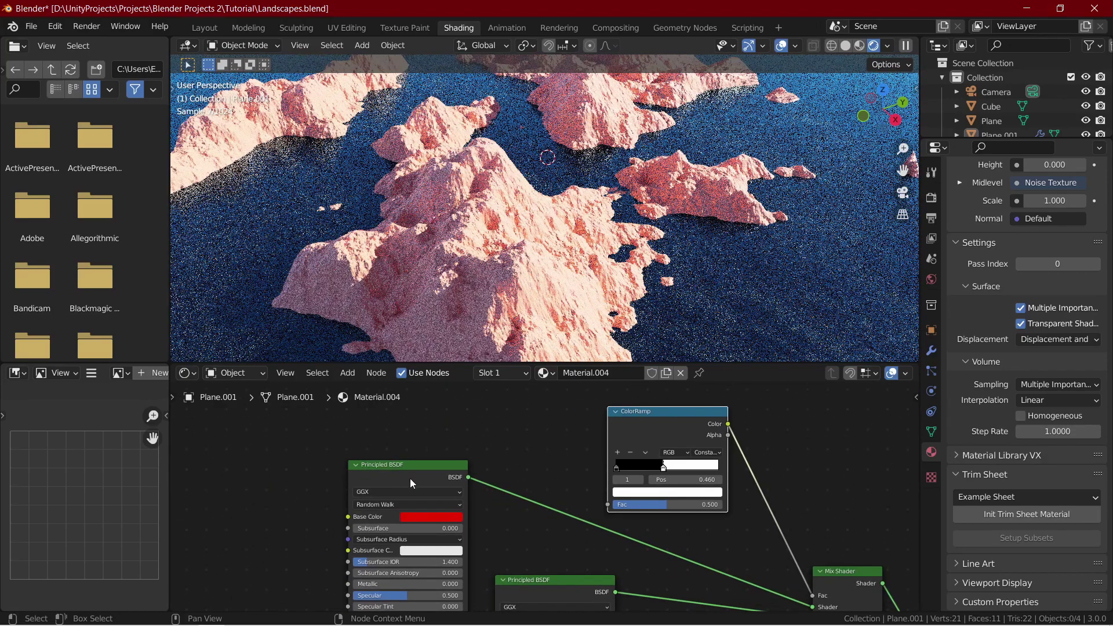
left_click_drag(410, 483, 393, 530)
key("shift+a")
left_click(450, 409)
type("no")
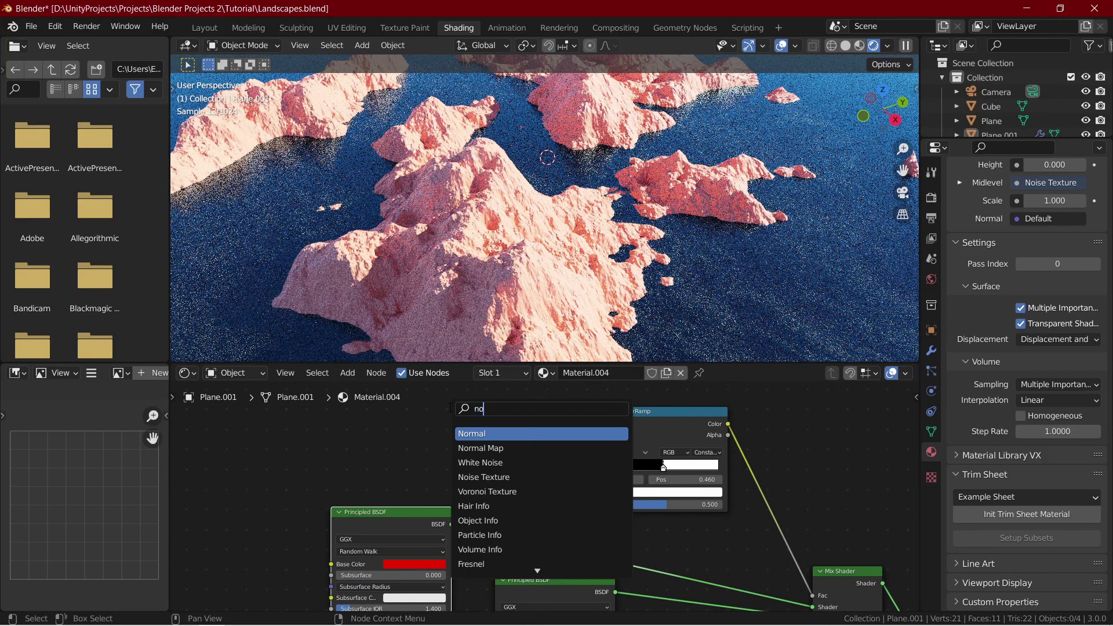
type("ise")
left_click(484, 448)
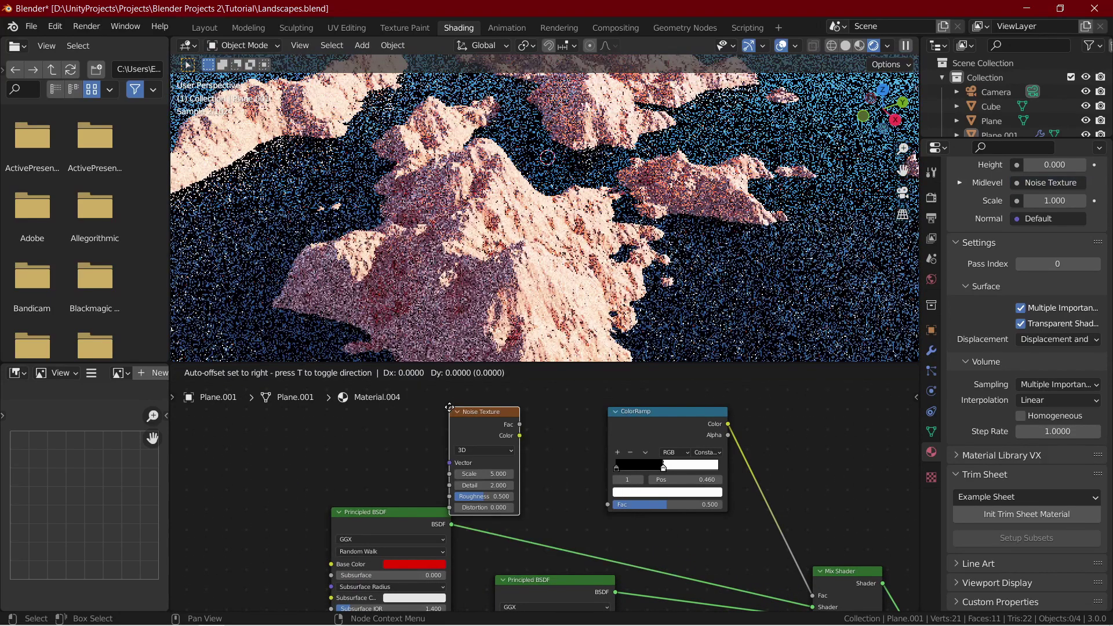
left_click(524, 434)
left_click_drag(569, 464, 608, 504)
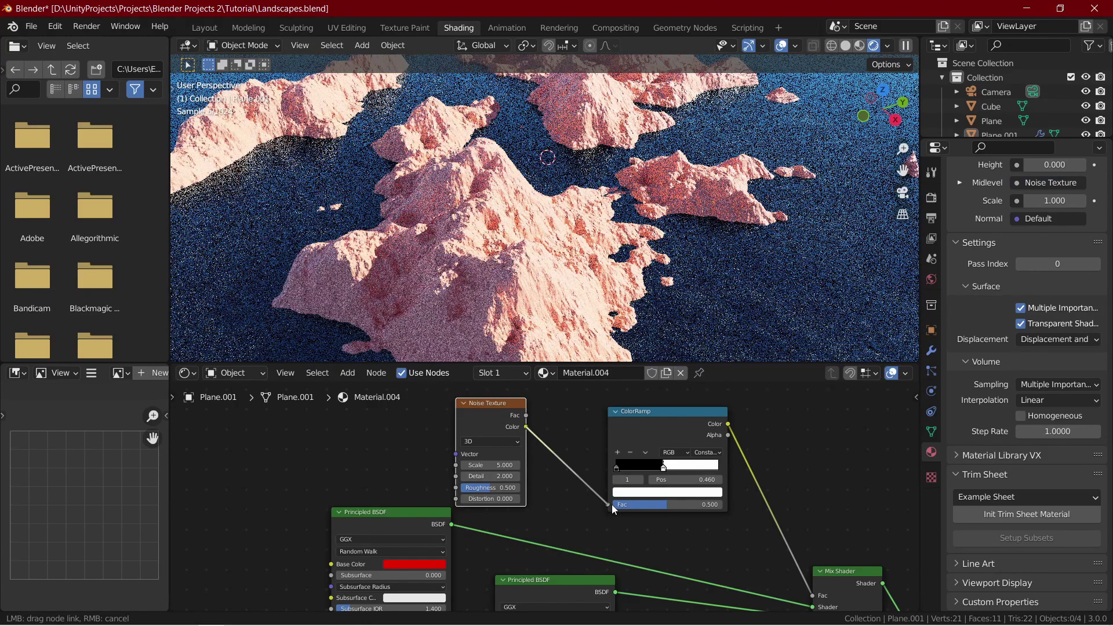
Set the new Noise Texture's scale to 260 and its detail to 12.5.
scroll(535, 524, "down", 1)
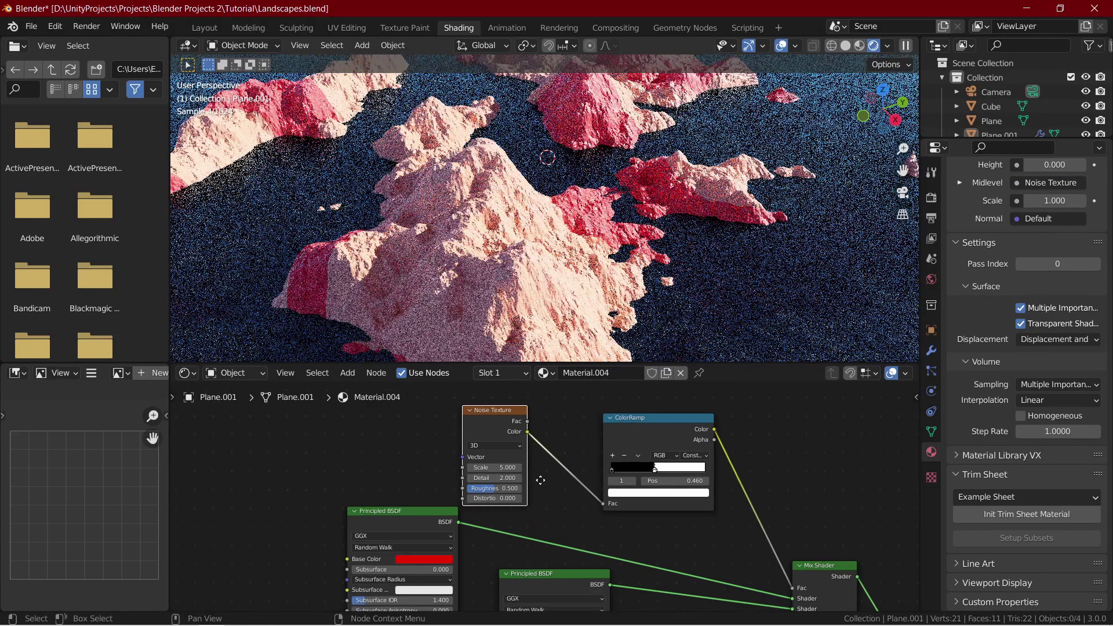
middle_click_drag(542, 480, 595, 493)
scroll(596, 494, "down", 1)
scroll(603, 494, "up", 5)
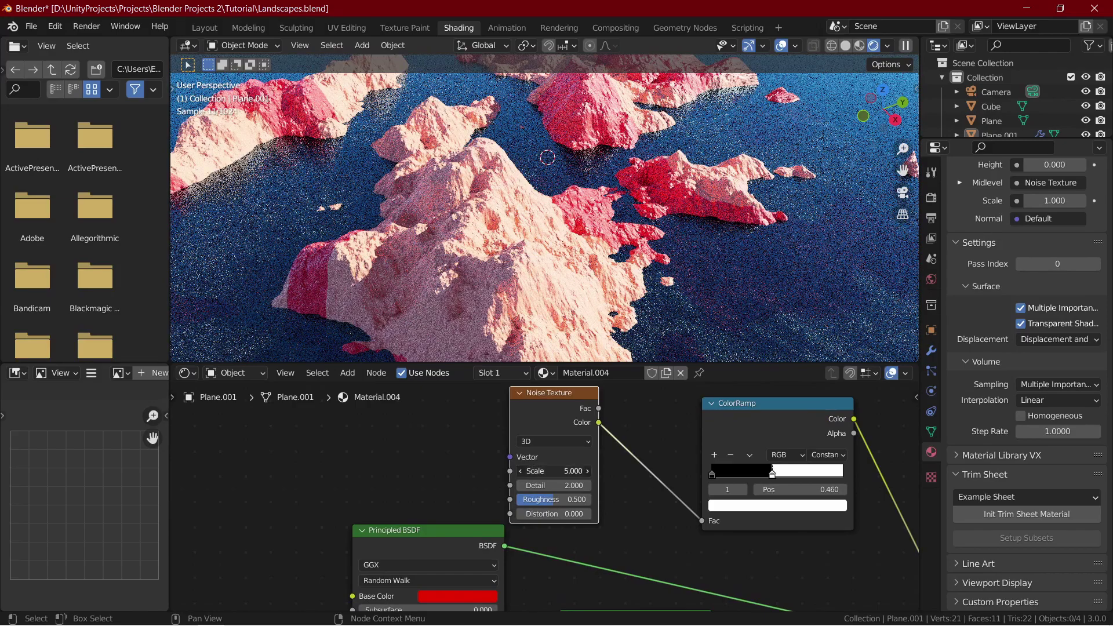
type("0")
key("Return")
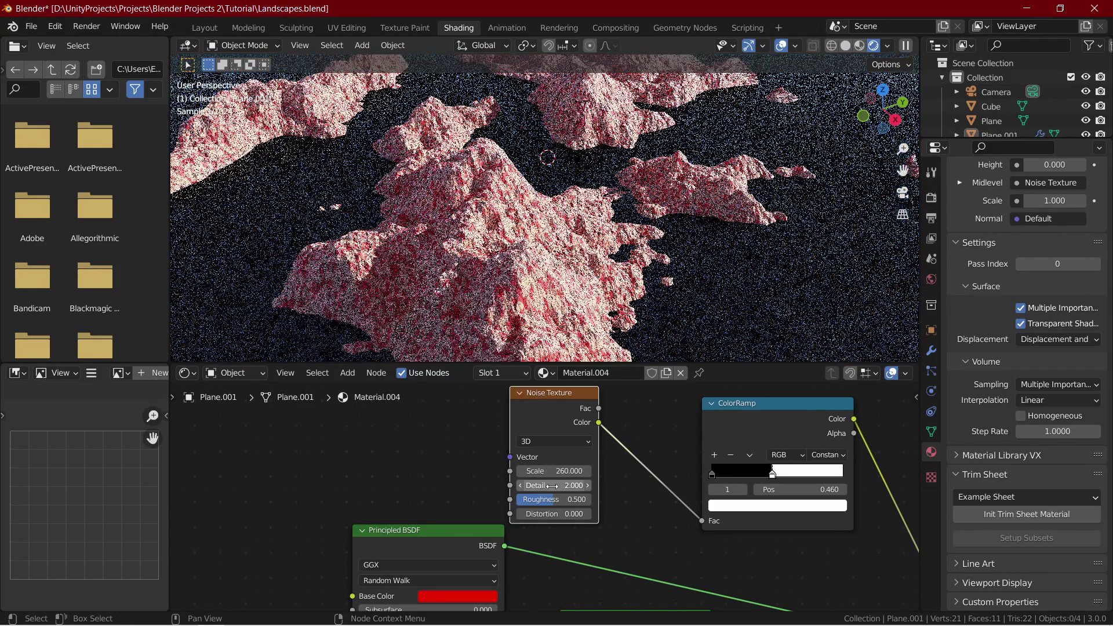
type("12.5")
key("Return")
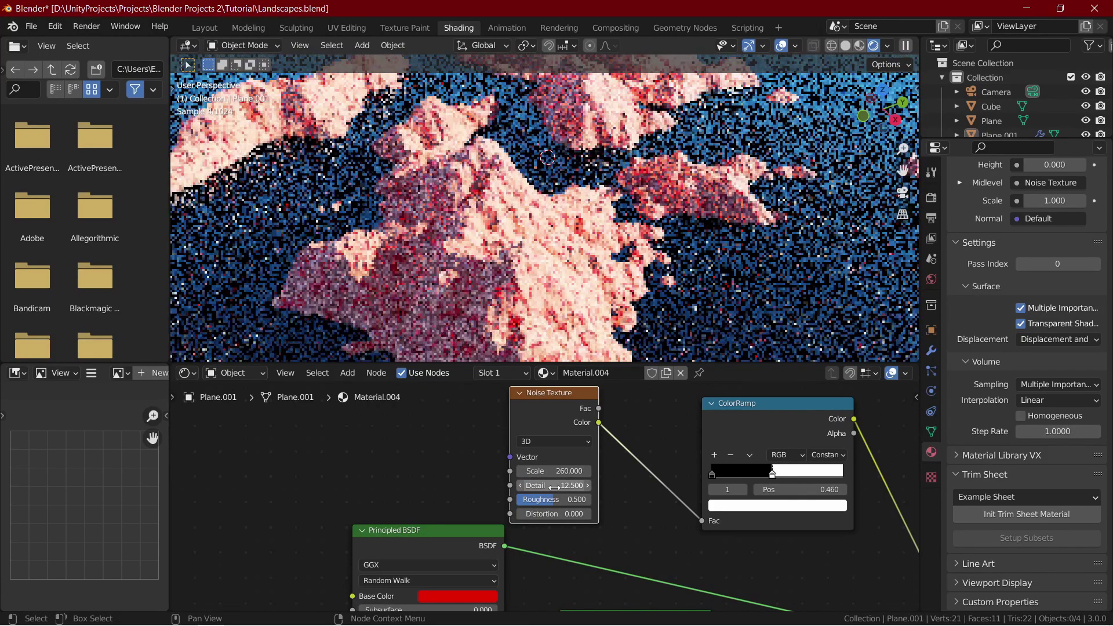
Set the new Noise Texture's distortion to 1.5 and its roughness to 0.
left_click(562, 516)
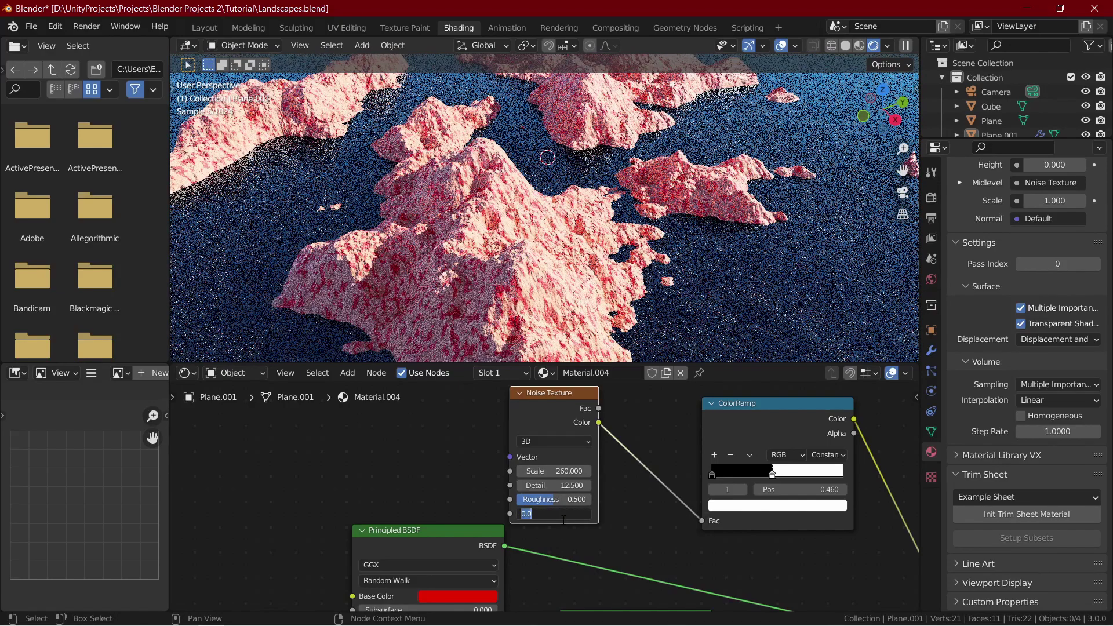
type("1.5")
key("Return")
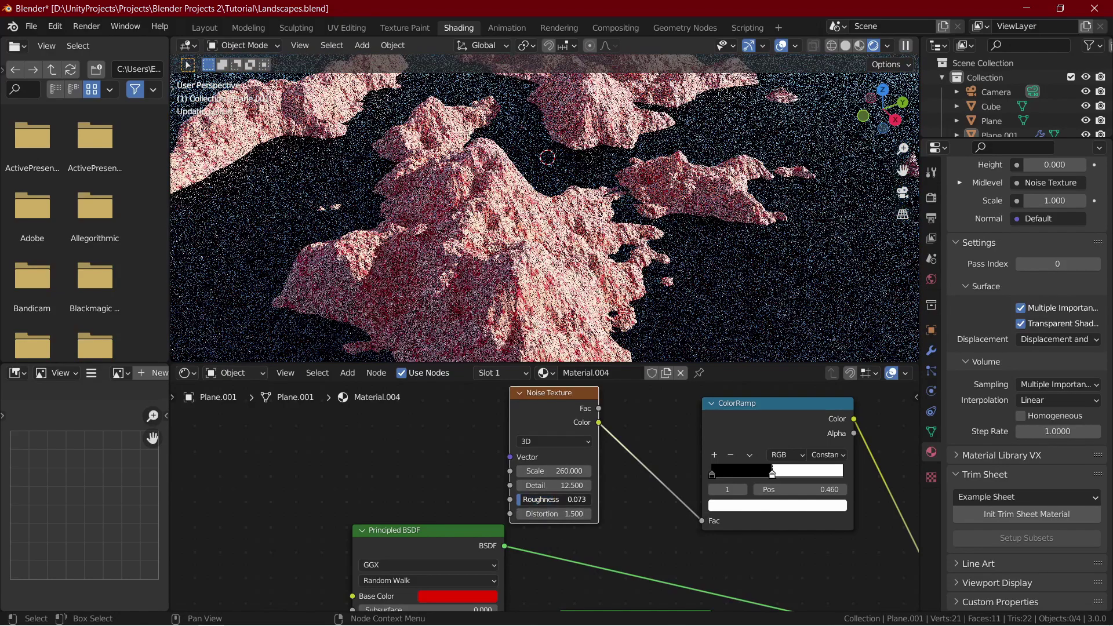
left_click_drag(521, 499, 516, 499)
Add a Separate XYZ node before the new Noise Texture and connect its Z output to the texture's Vector input.
middle_click_drag(422, 403, 511, 402)
key("shift+a")
left_click(465, 408)
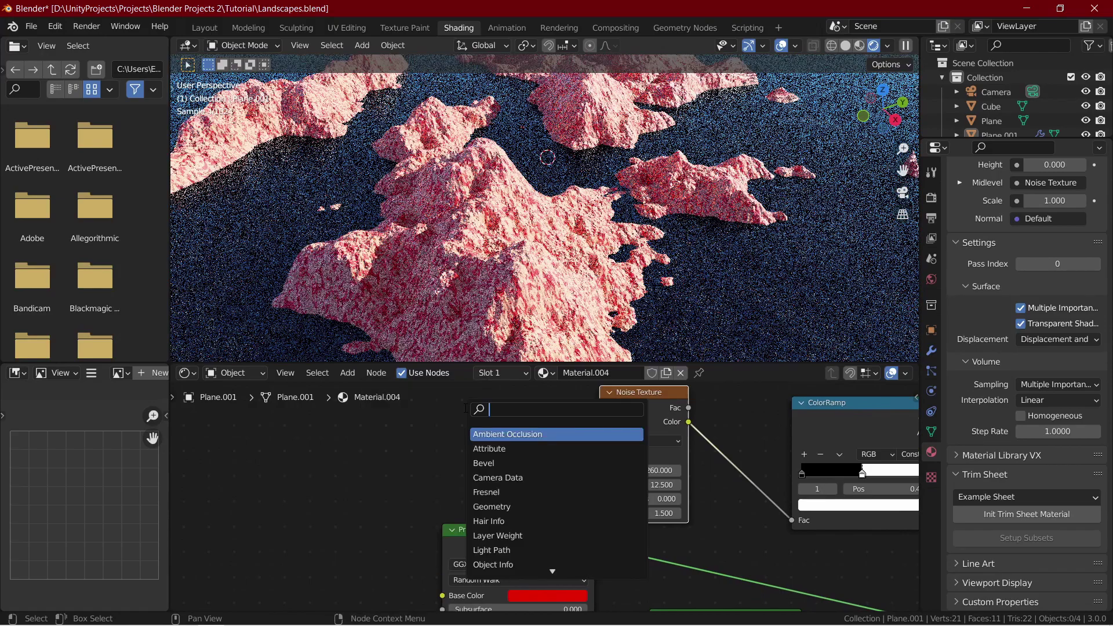
type("sep")
left_click(498, 463)
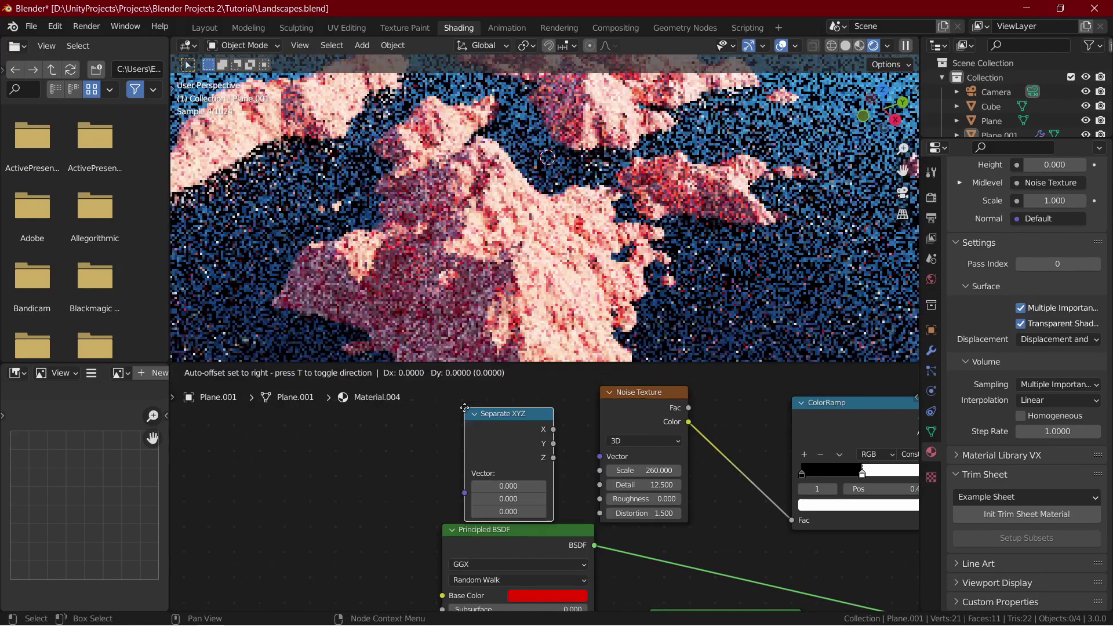
left_click(516, 459)
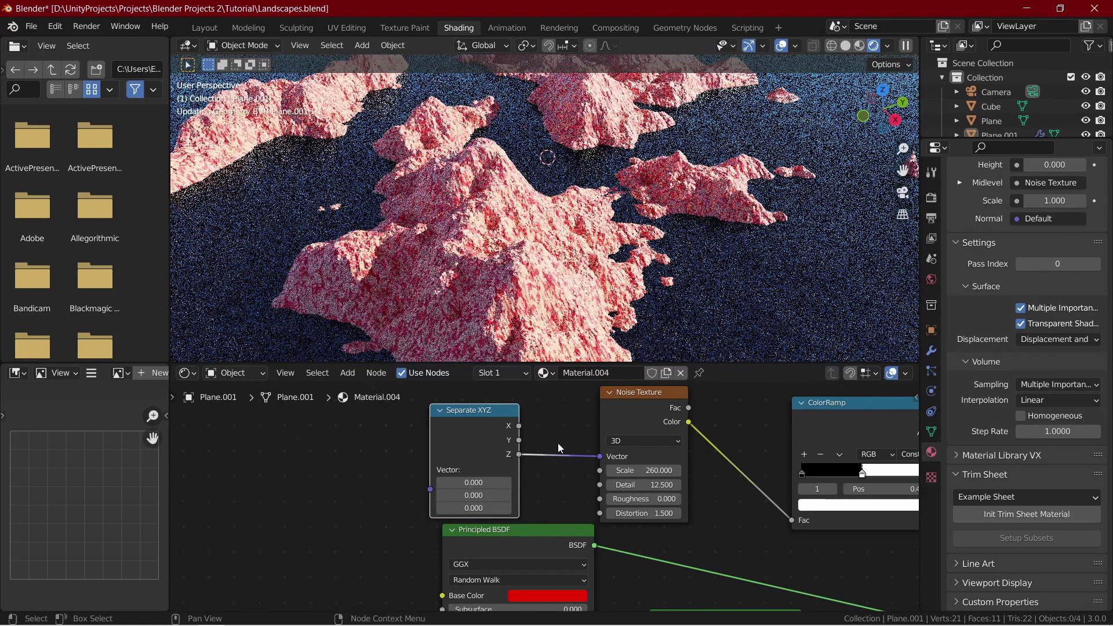
Add a Mapping node and place it ahead of the Separate XYZ node.
key("shift+a")
left_click(559, 449)
type("map")
key("Return")
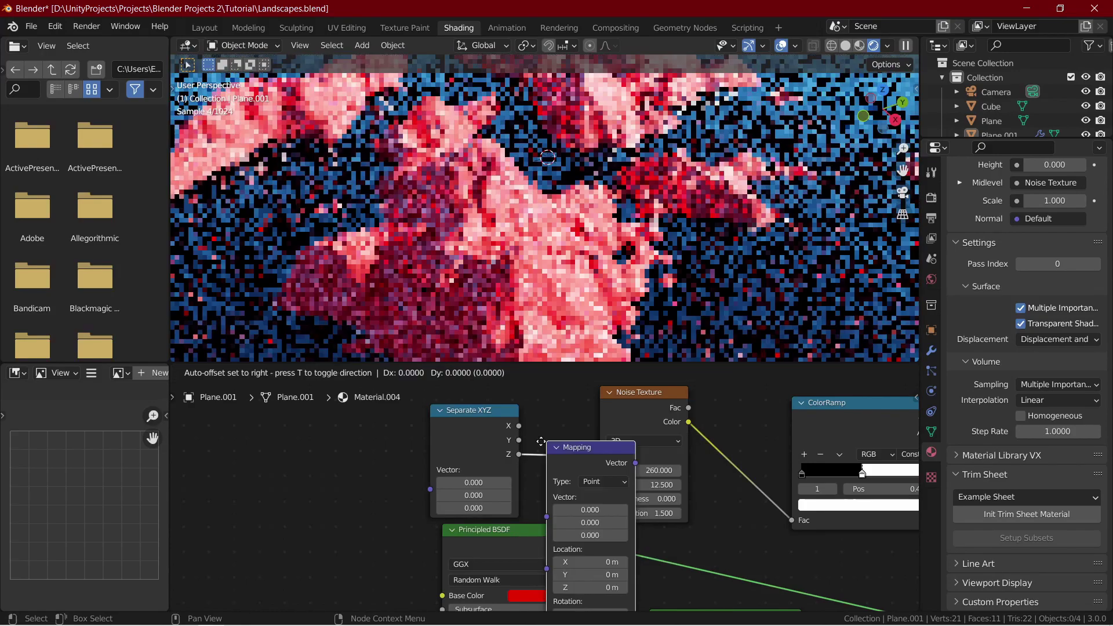
left_click(270, 435)
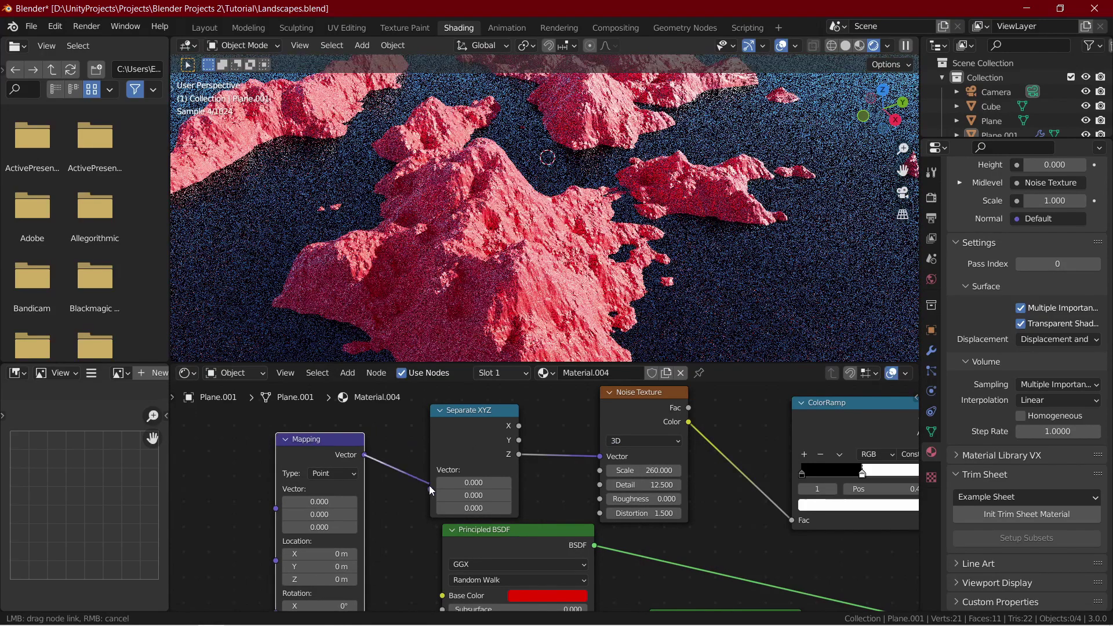
Link the Mapping node into the Separate XYZ node, then add a Texture Coordinate node with its Object output feeding the Mapping node's Vector input.
left_click_drag(430, 489, 429, 469)
key("shift+a")
type("tex")
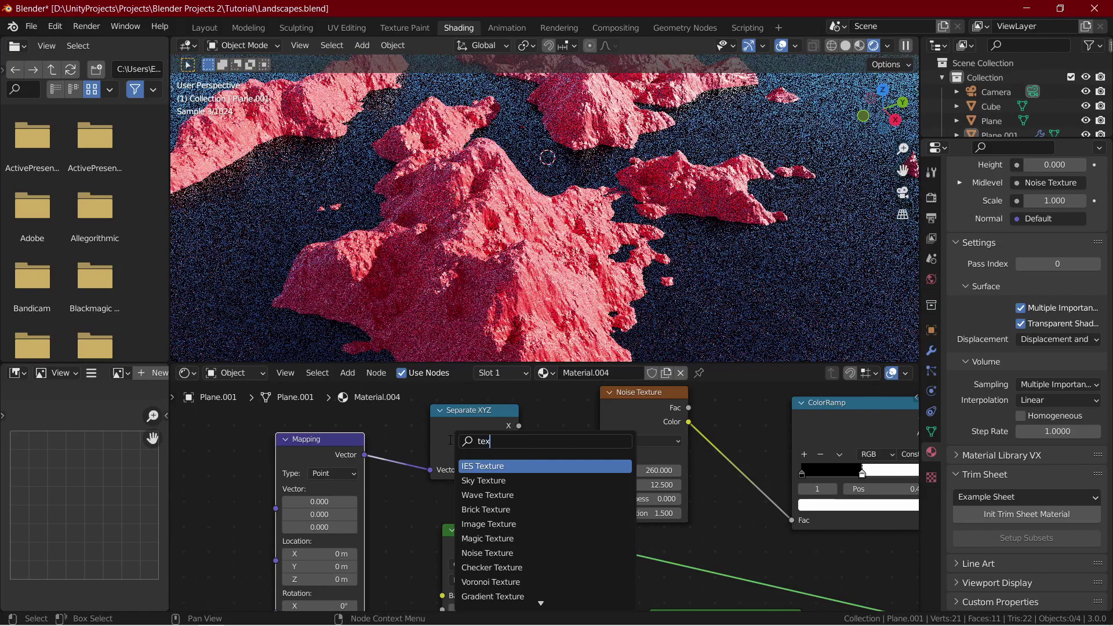
type("ture co")
key("Return")
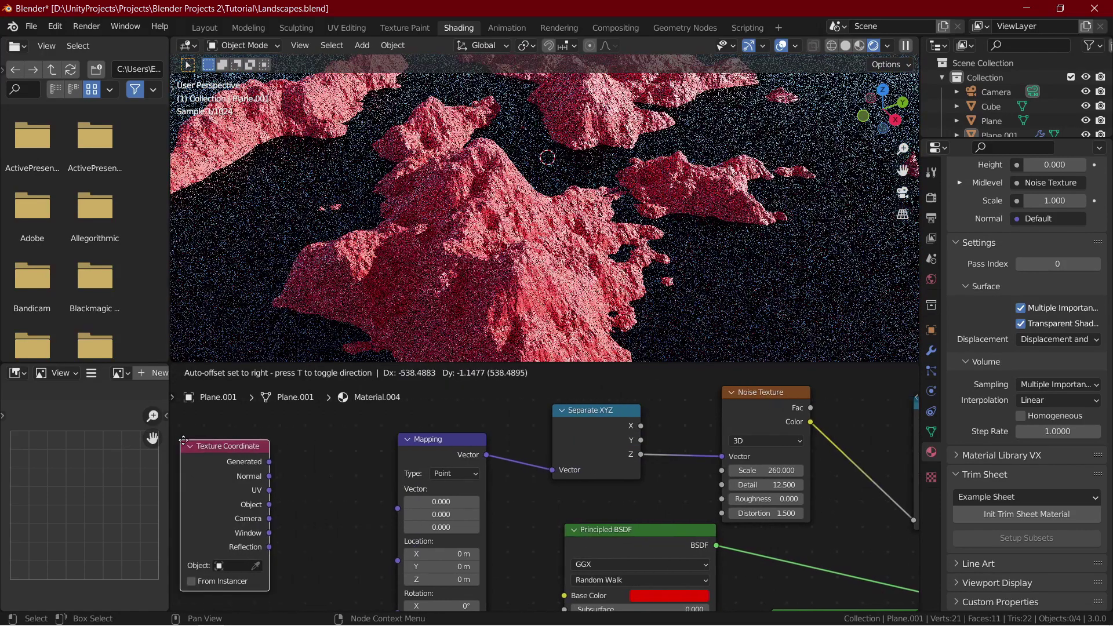
left_click(207, 437)
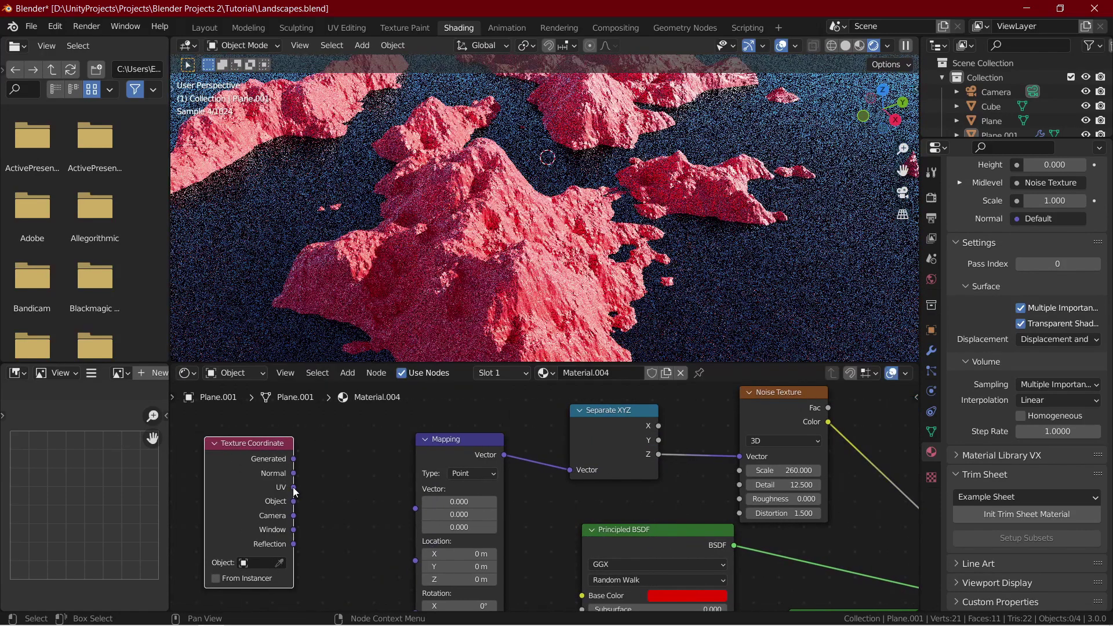
left_click_drag(429, 511, 415, 508)
scroll(520, 433, "down", 2)
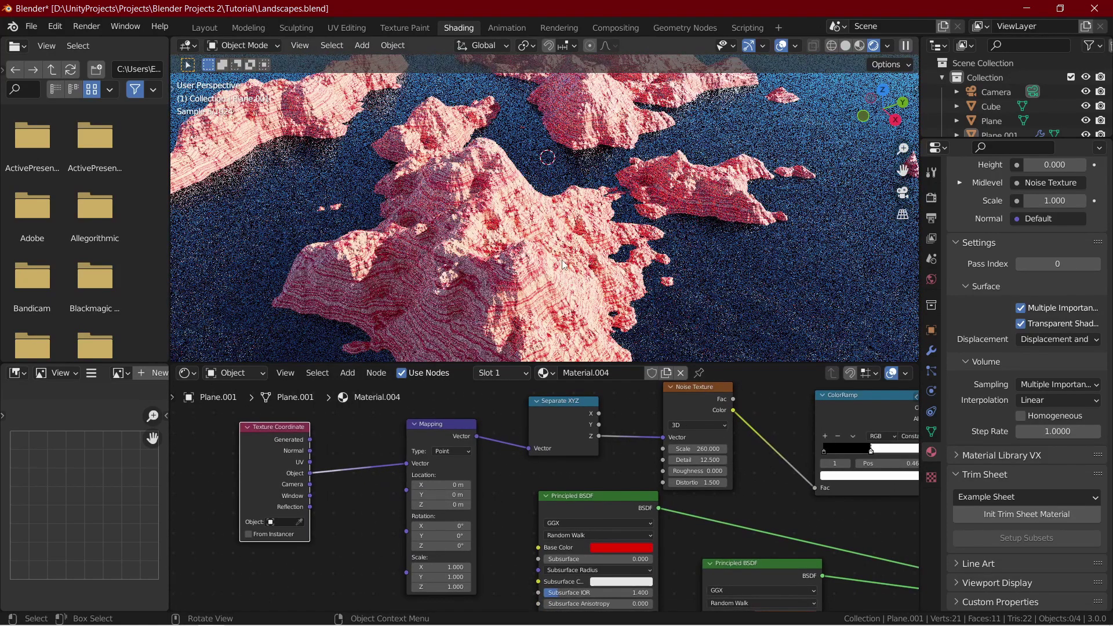
Duplicate the Separate XYZ node below the Texture Coordinate node and connect the copy's Z output to the Mapping node's Location input.
key("KP_1")
scroll(523, 149, "up", 5)
middle_click_drag(523, 150, 582, 358, "shift")
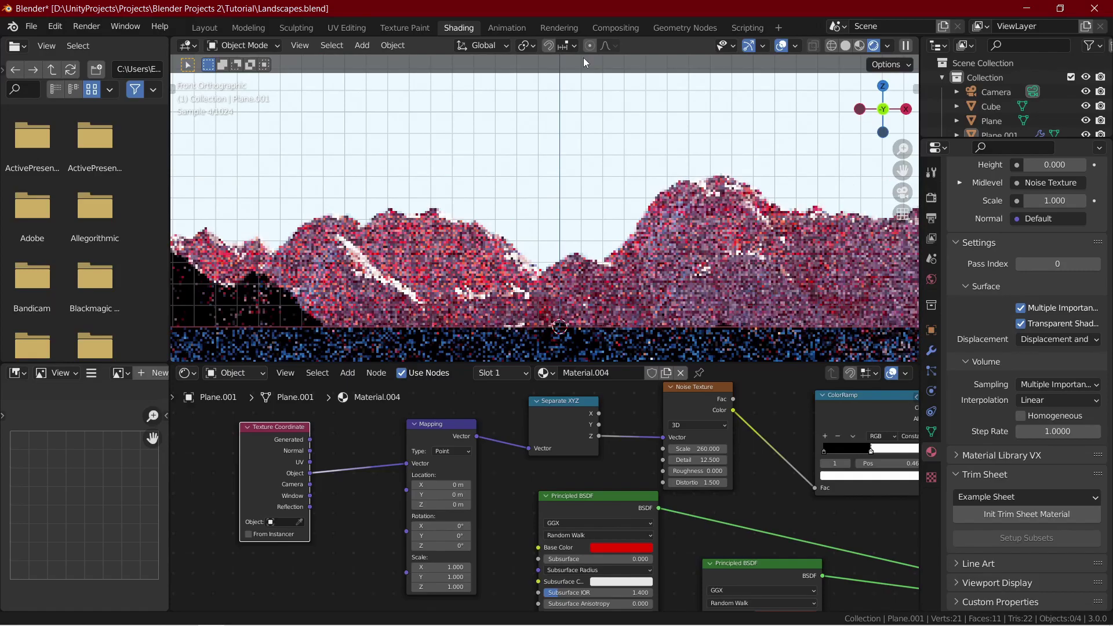
scroll(527, 164, "up", 3)
middle_click_drag(526, 164, 534, 89, "shift")
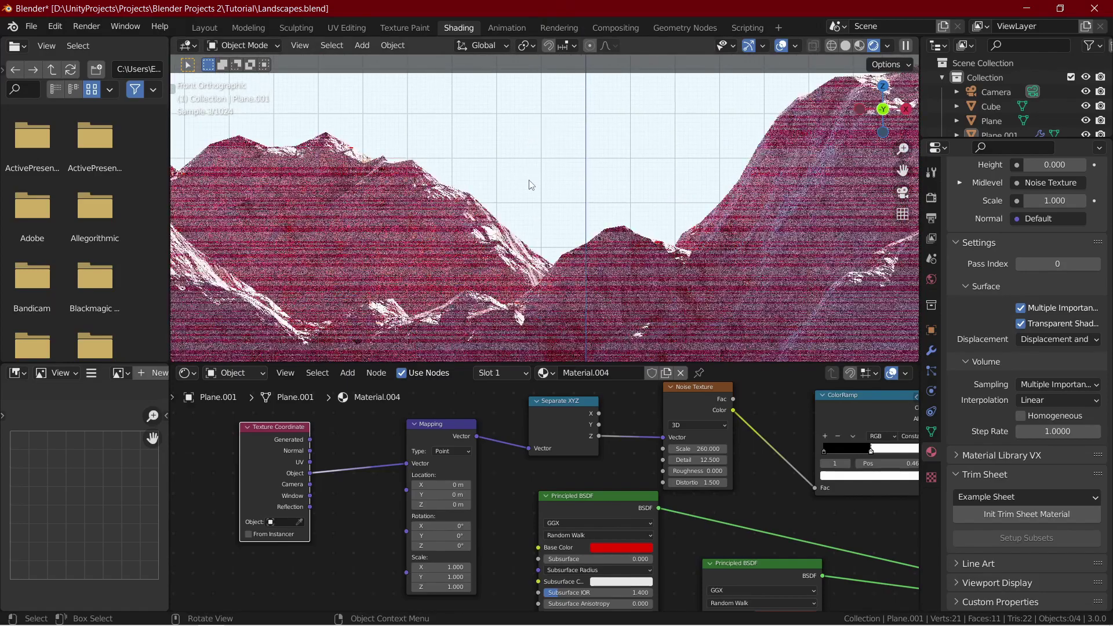
scroll(536, 432, "down", 3)
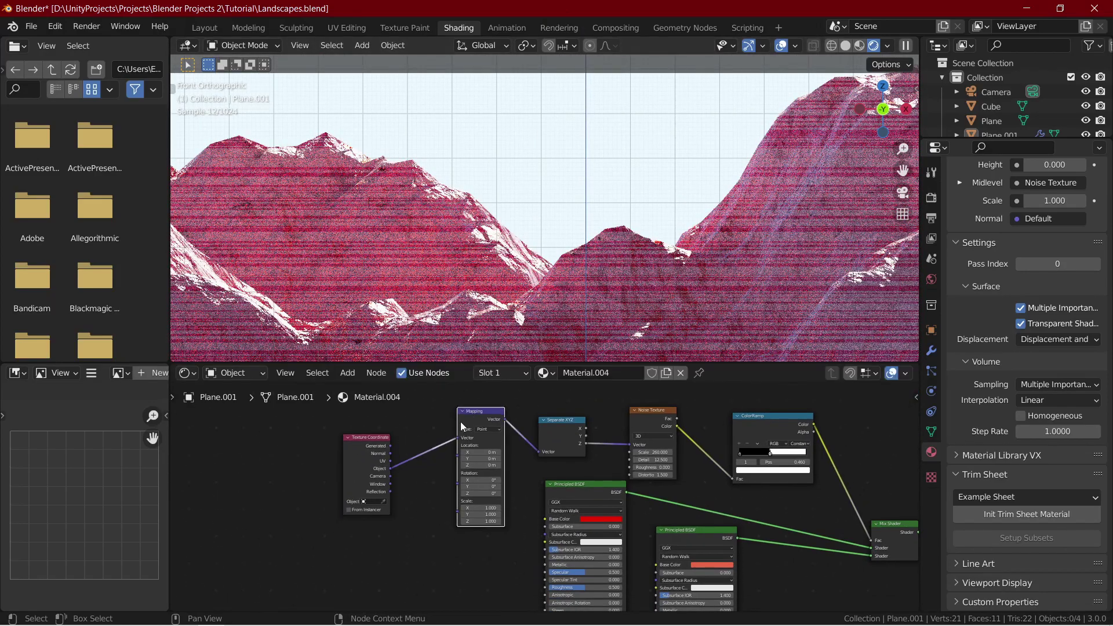
left_click_drag(385, 441, 426, 414)
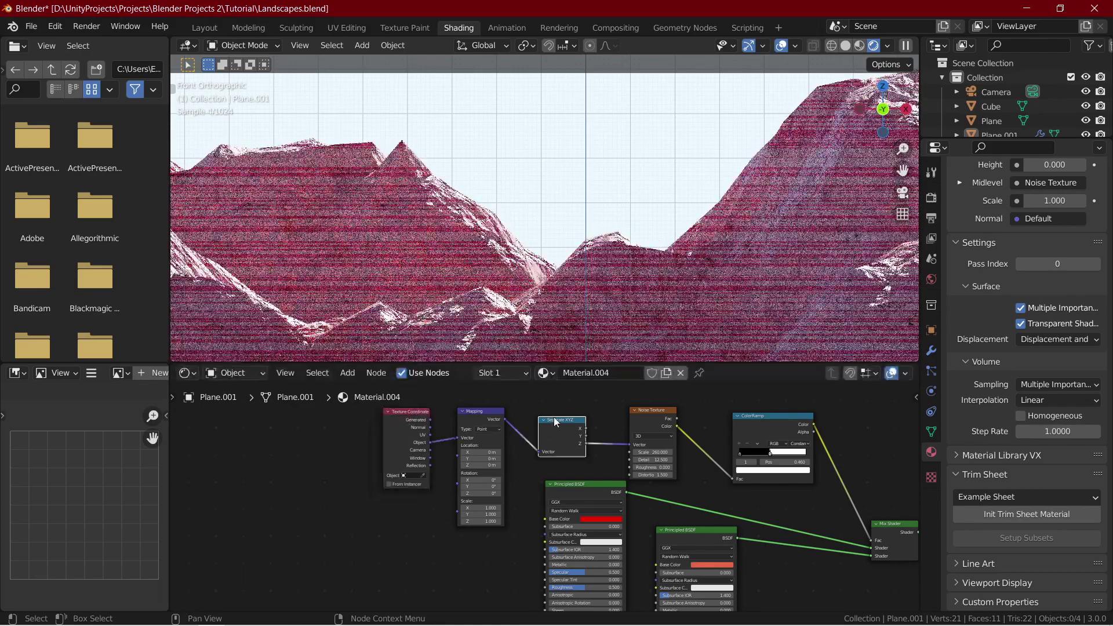
key("shift+d")
left_click(386, 513)
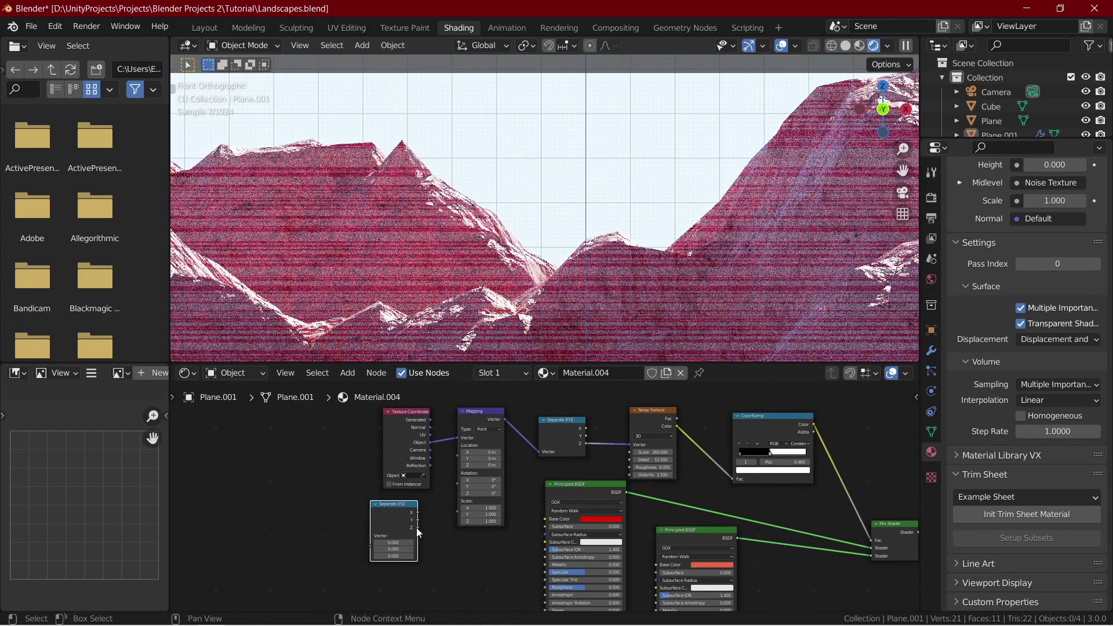
left_click_drag(417, 527, 457, 457)
Add a Noise Texture node and connect its Fac output to the duplicated Separate XYZ node's Vector input.
middle_click_drag(456, 456, 522, 428)
scroll(522, 484, "up", 4)
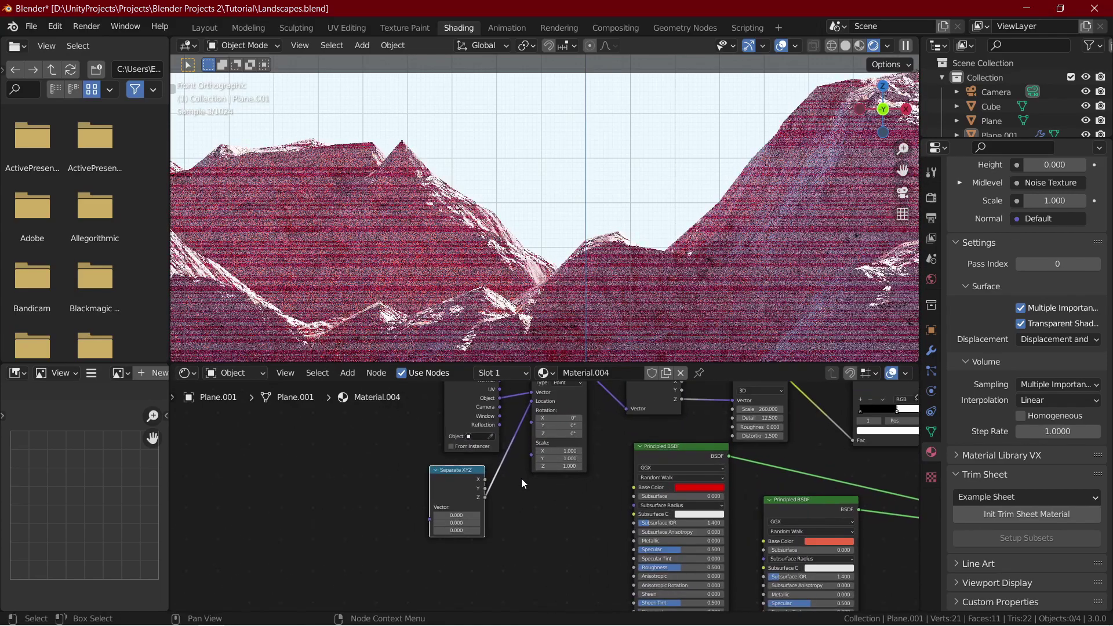
left_click_drag(463, 468, 490, 464)
key("shift+a")
left_click(504, 458)
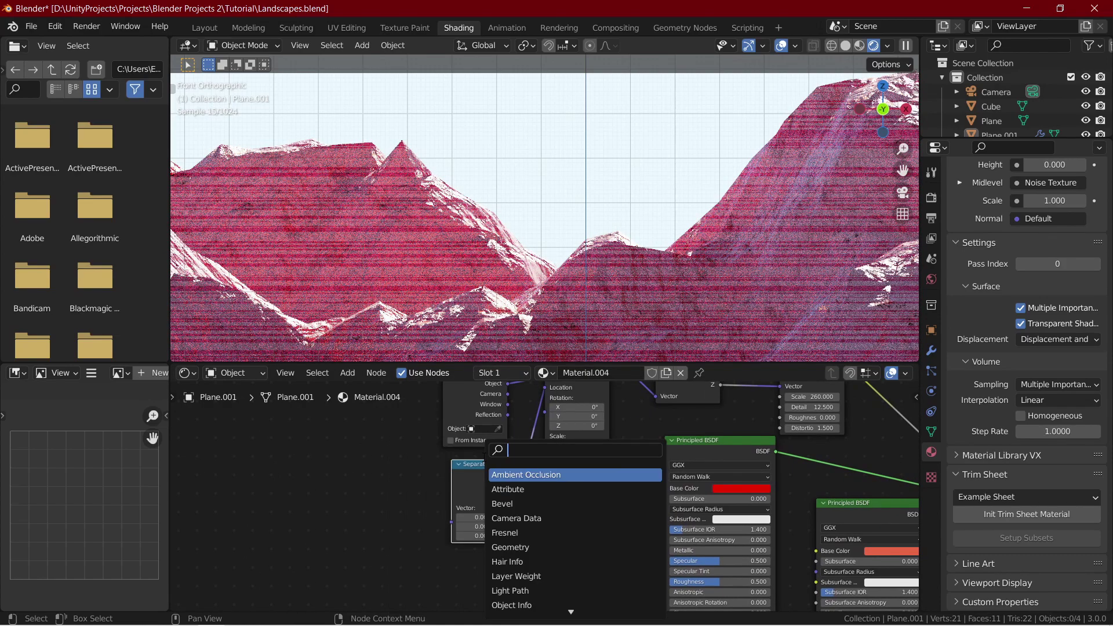
type("noise")
key("Down")
key("Return")
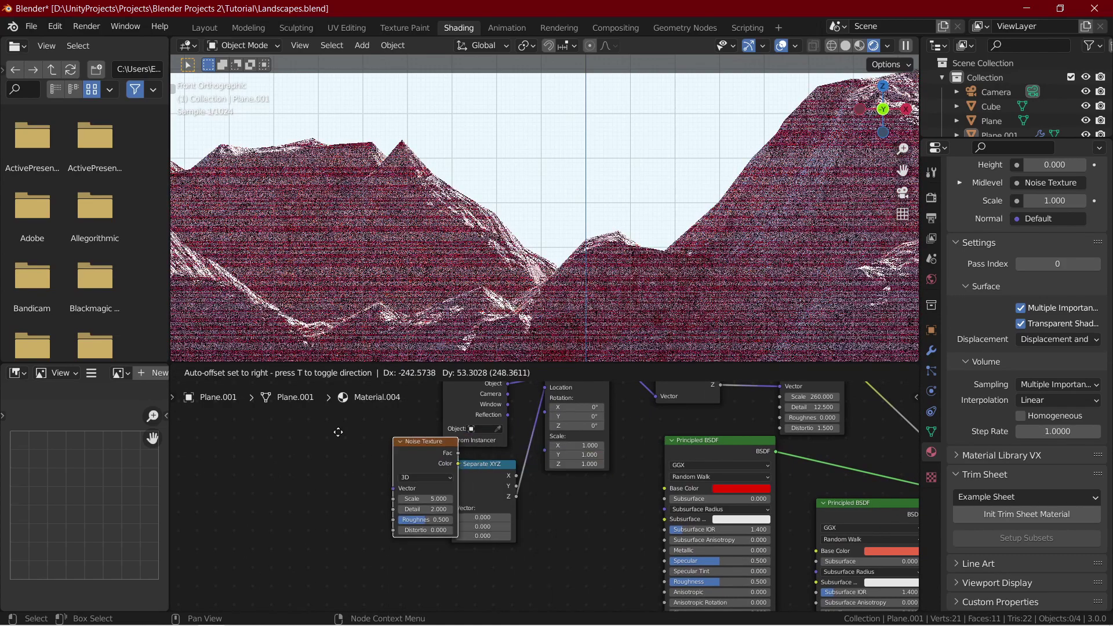
left_click(331, 481)
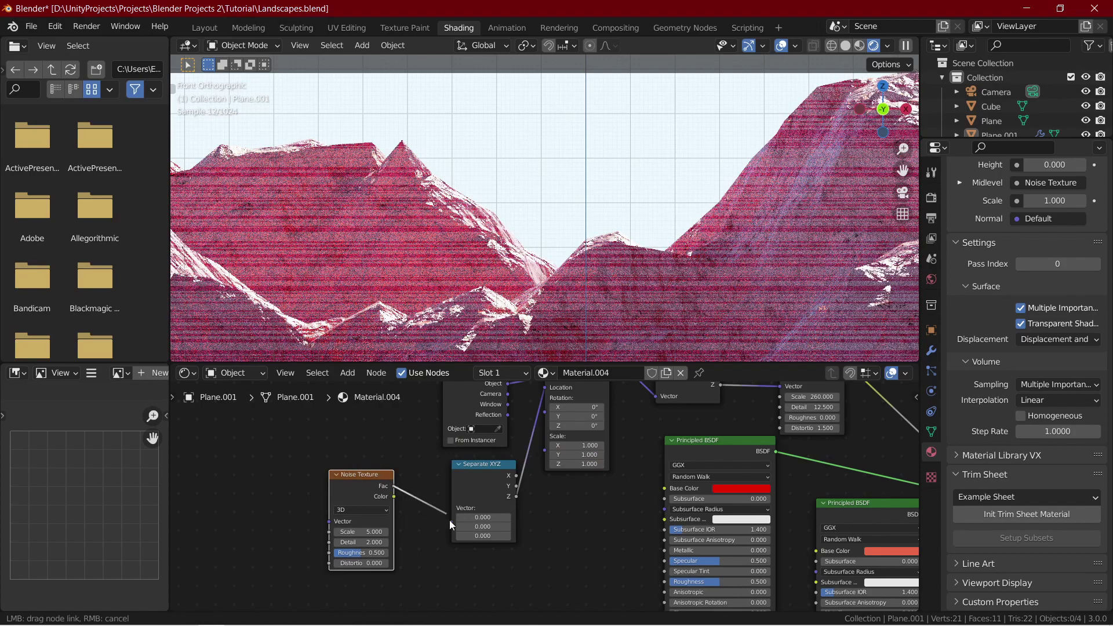
left_click_drag(452, 525, 453, 509)
left_click_drag(351, 476, 382, 467)
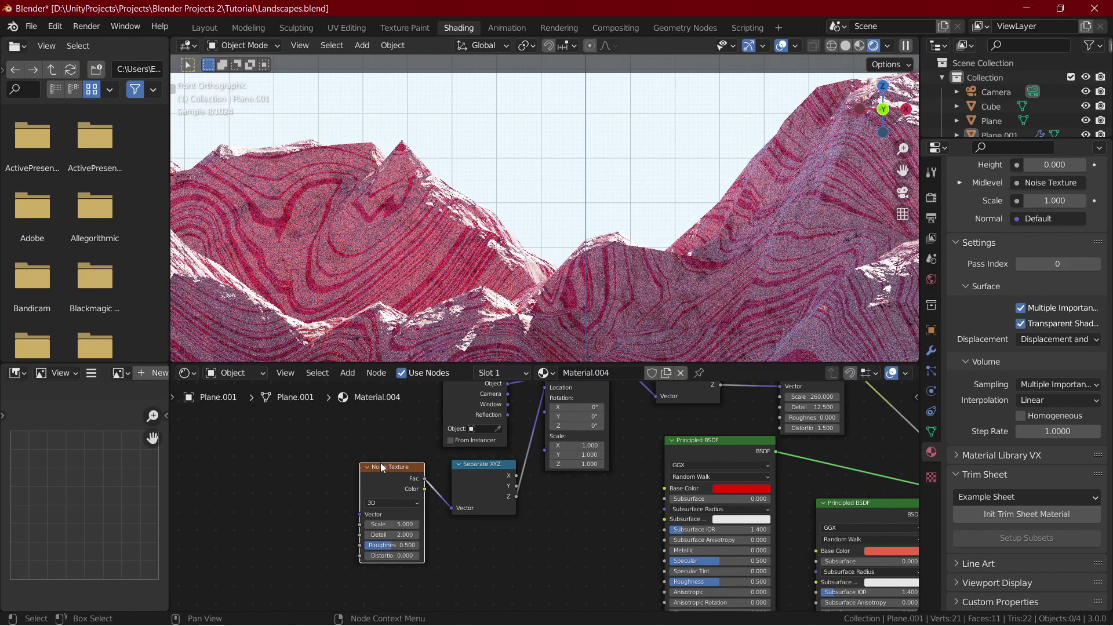
Set the Noise Texture feeding the duplicated Separate XYZ node to scale 0.26, detail 15 and distortion 3.8.
middle_click_drag(381, 463, 450, 461)
scroll(400, 456, "up", 3)
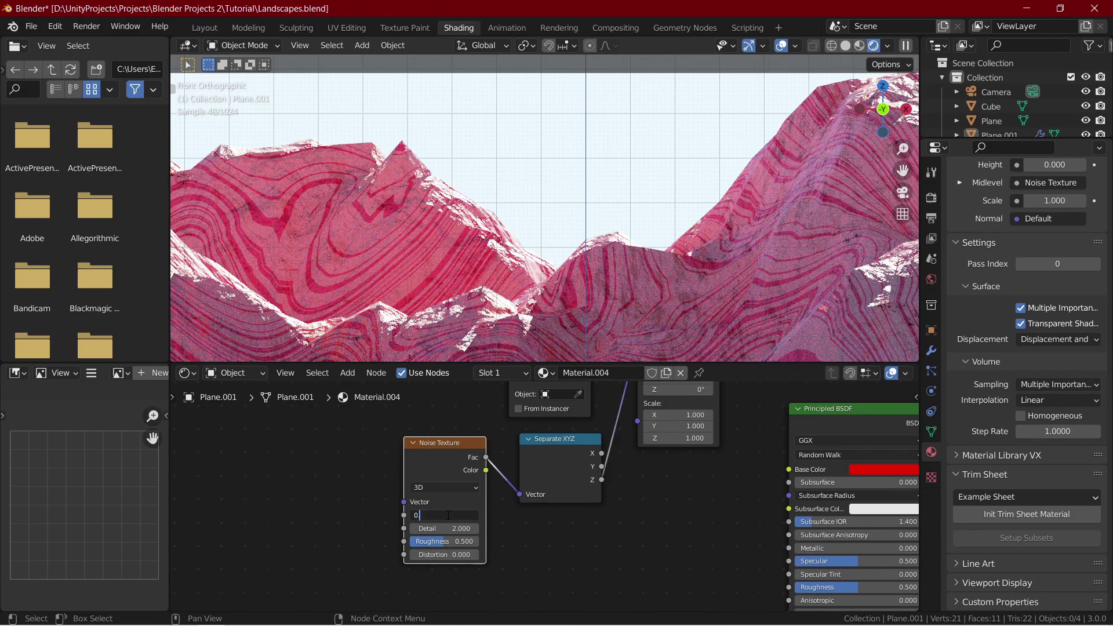
key("Return")
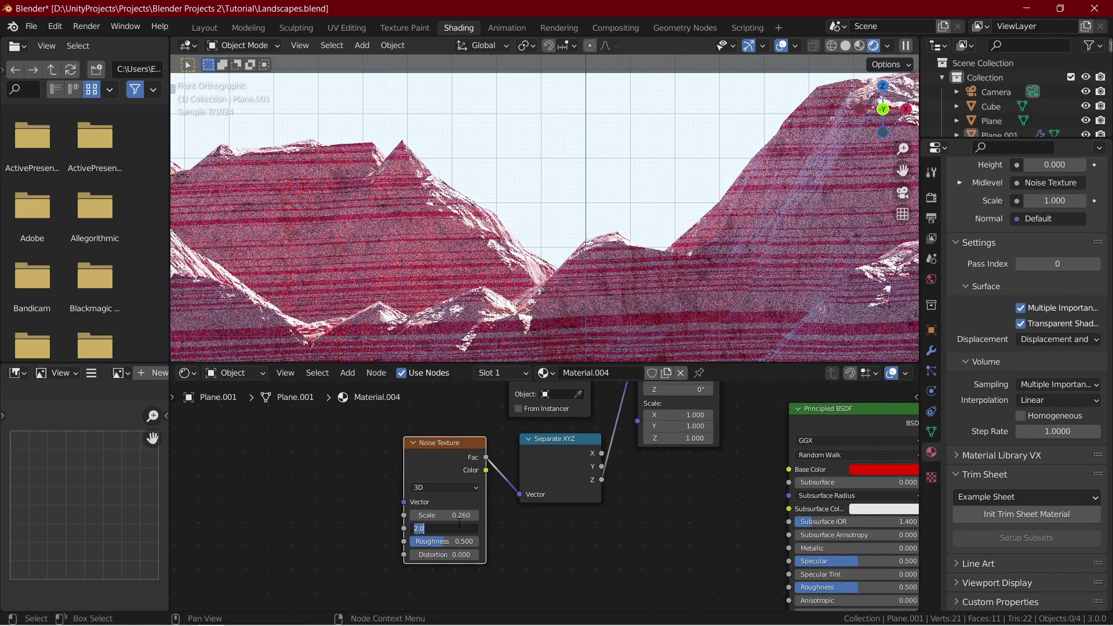
left_click(459, 523)
type("15")
key("Return")
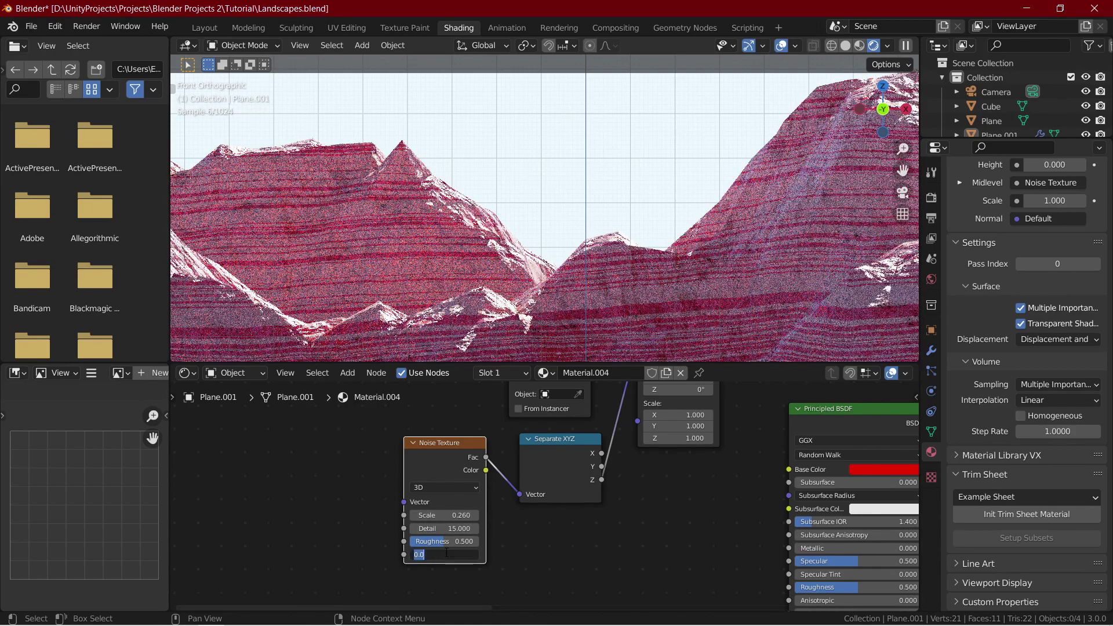
left_click(448, 557)
type("3.8")
key("Return")
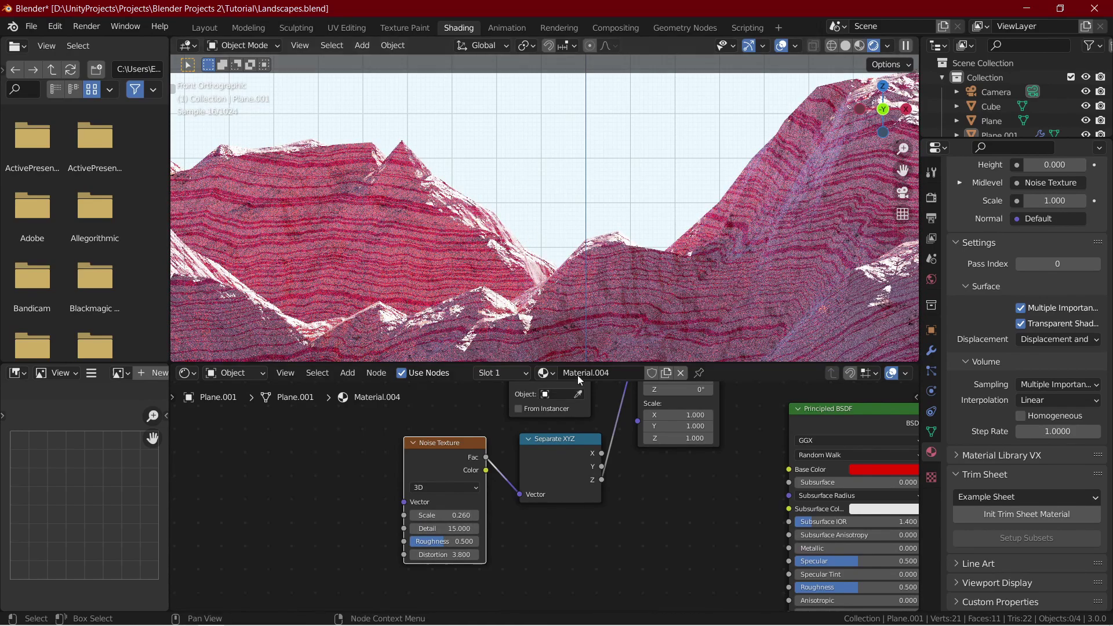
Try different location, rotation and X scale values on the Mapping node that drives the terrain's displacement noise.
scroll(691, 242, "down", 4)
middle_click_drag(691, 241, 547, 191)
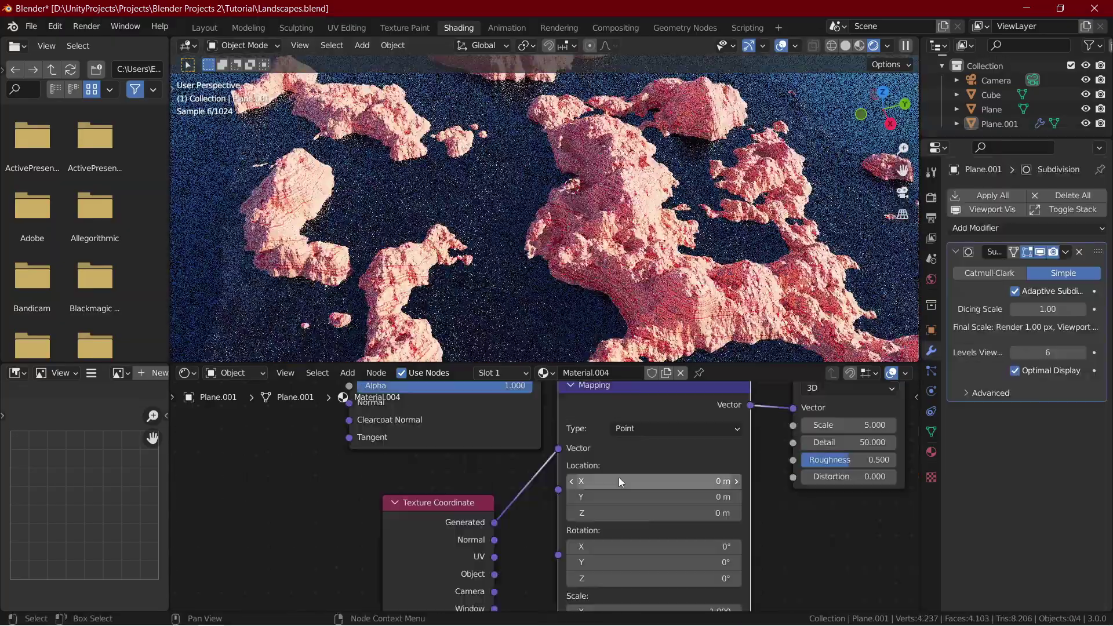
left_click_drag(655, 513, 661, 481)
left_click_drag(655, 497, 673, 497)
left_click_drag(655, 546, 716, 546)
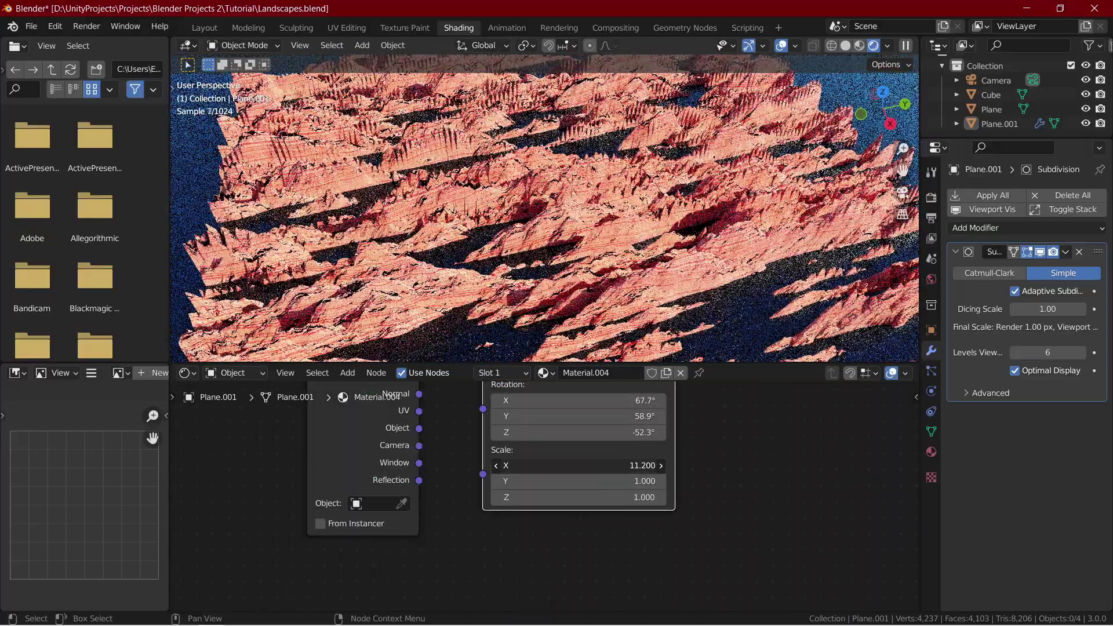
left_click_drag(655, 466, 635, 465)
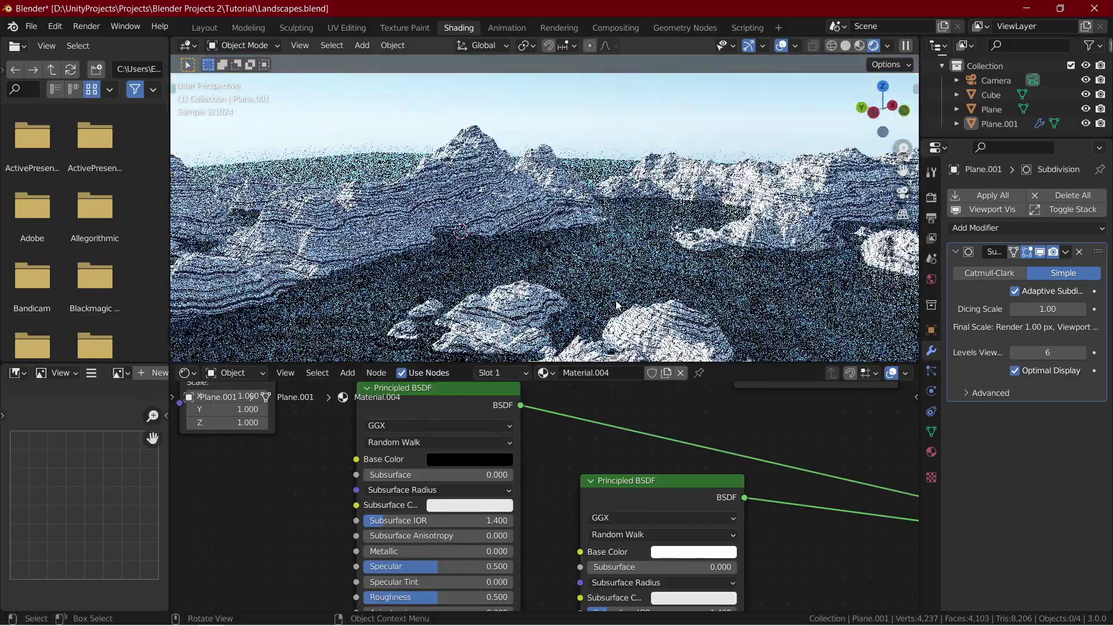
Try other base colors on the two Principled BSDF nodes of the terrain material.
left_click(675, 552)
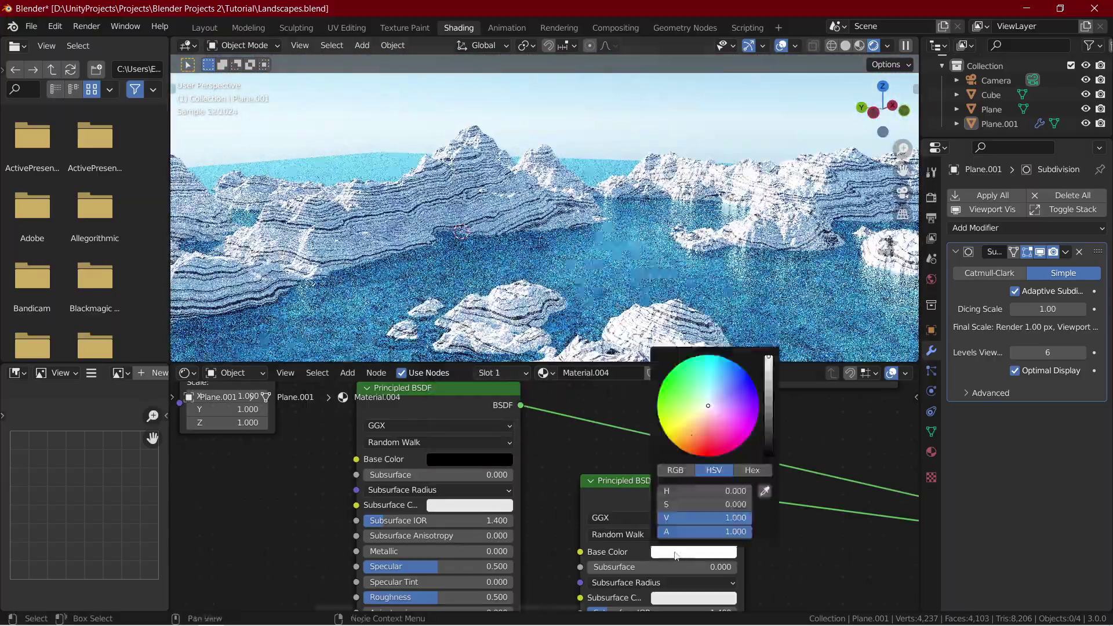
left_click(706, 556)
left_click(707, 556)
left_click_drag(768, 405, 768, 455)
left_click(469, 459)
left_click_drag(544, 348, 545, 264)
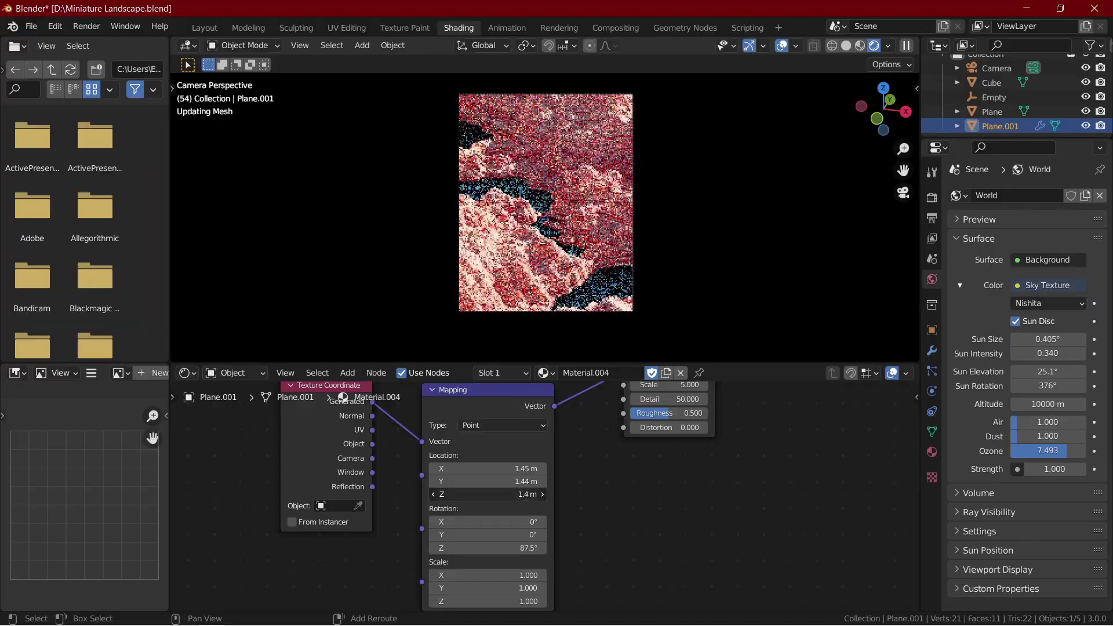
Shift the terrain noise by changing the Z location of its Mapping node.
left_click_drag(487, 494, 528, 493)
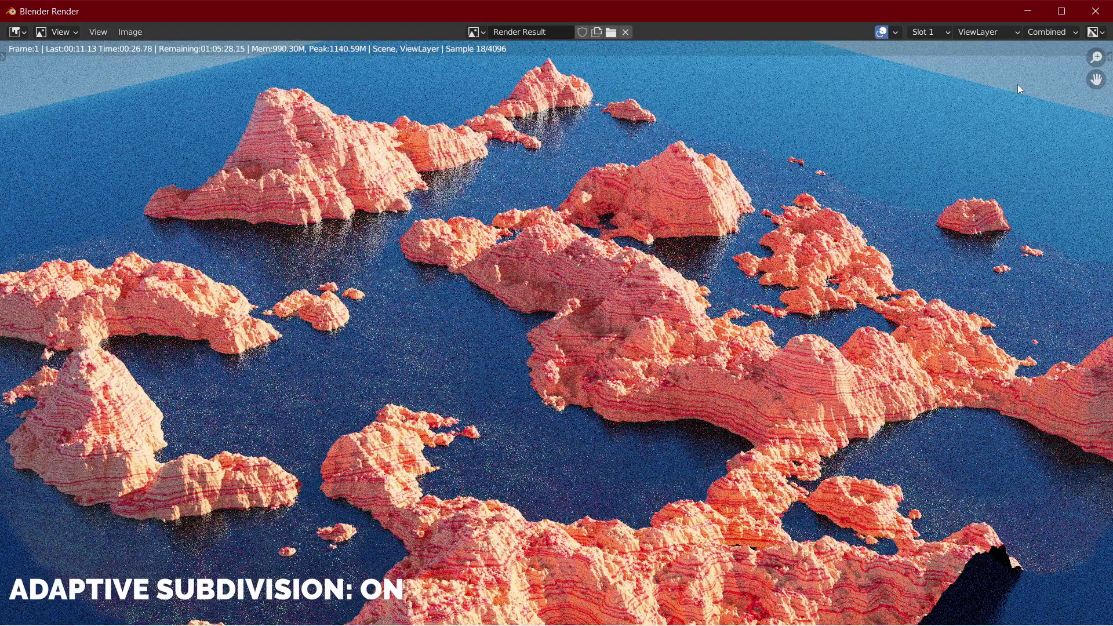
Close the render window and switch the viewport from solid to Rendered shading.
left_click(1104, 16)
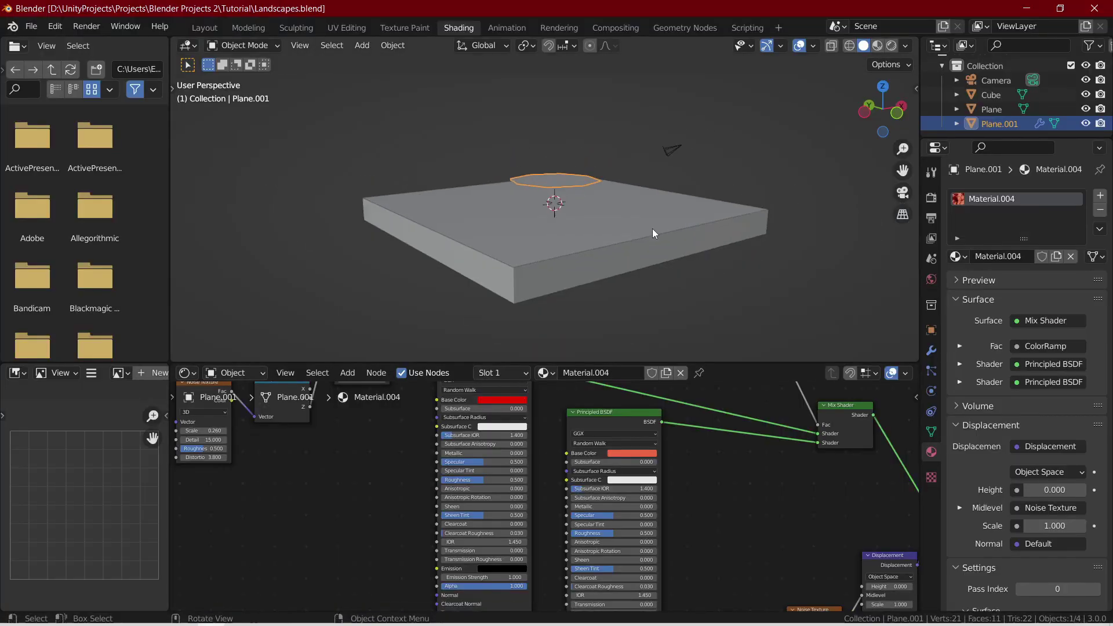
scroll(582, 173, "down", 4)
scroll(582, 208, "down", 6)
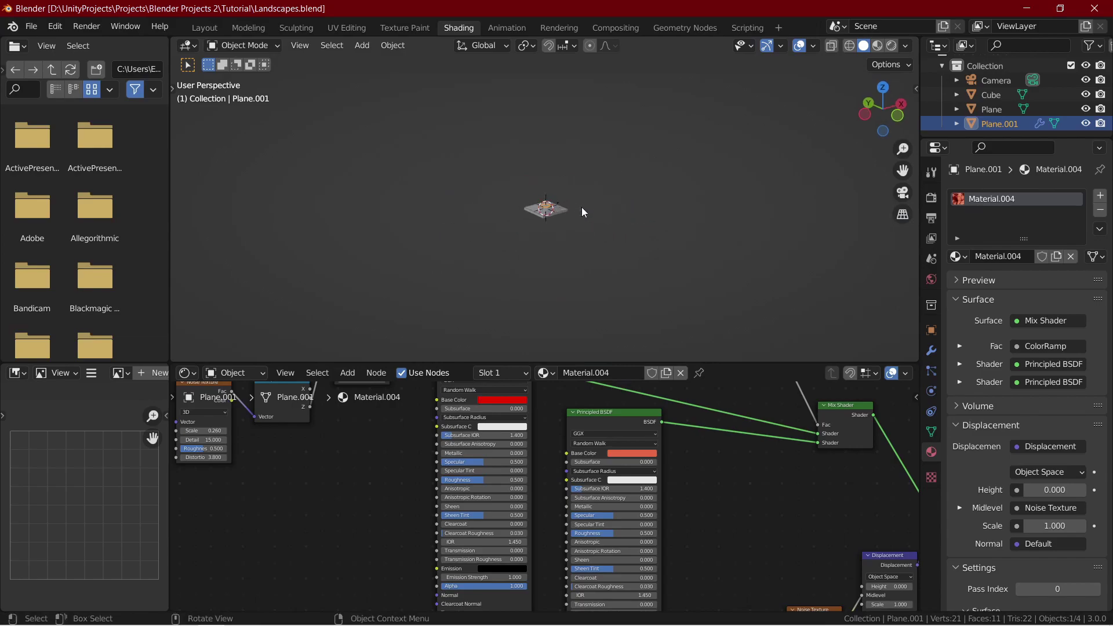
key("z")
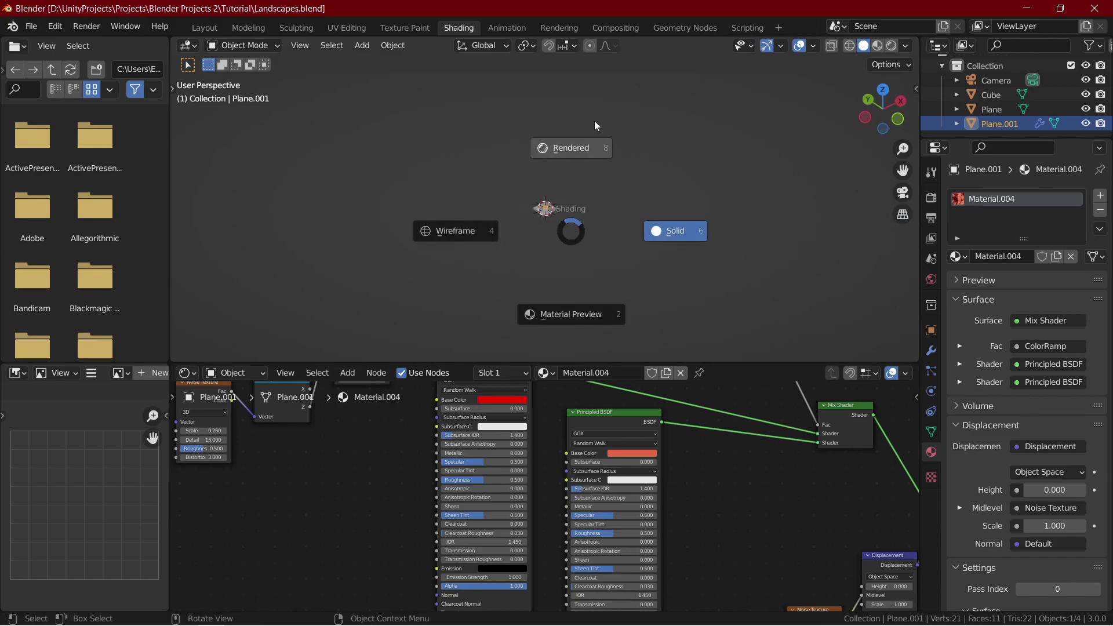
left_click(614, 191)
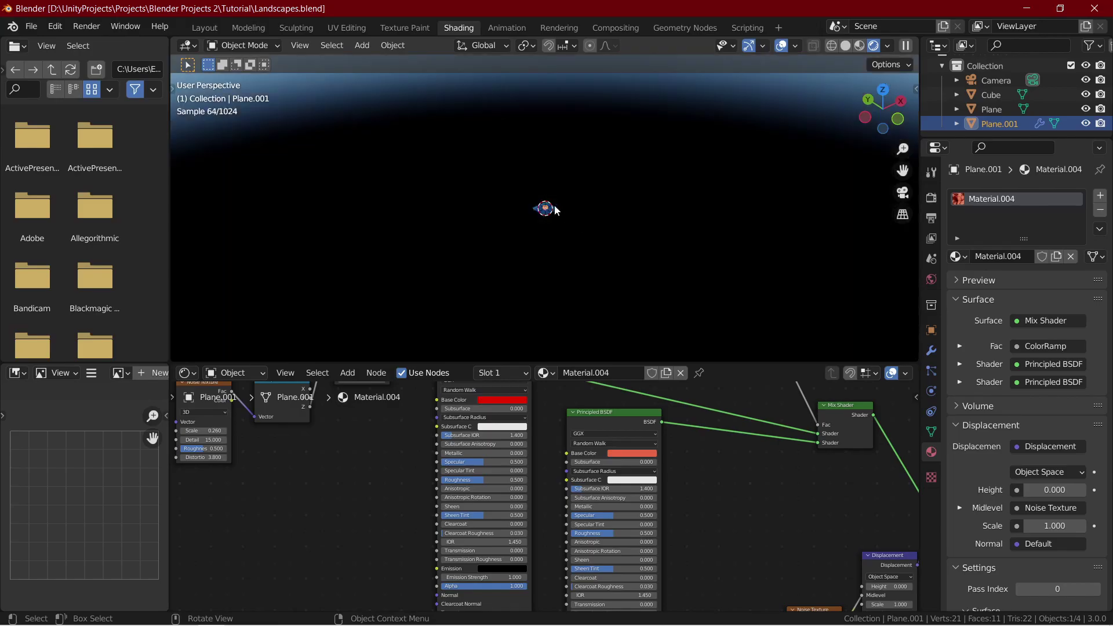
Switch the close-up terrain view to Solid shading and back to Rendered to recalculate the adaptive subdivision.
scroll(555, 210, "up", 12)
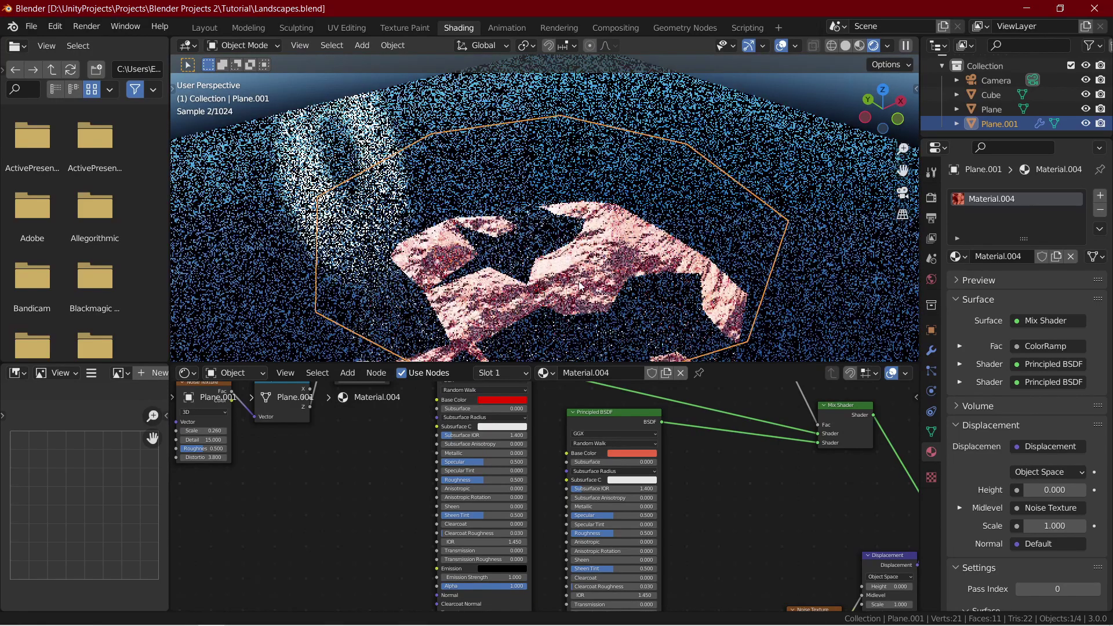
scroll(563, 220, "up", 3)
middle_click_drag(563, 219, 561, 189)
scroll(522, 214, "up", 2)
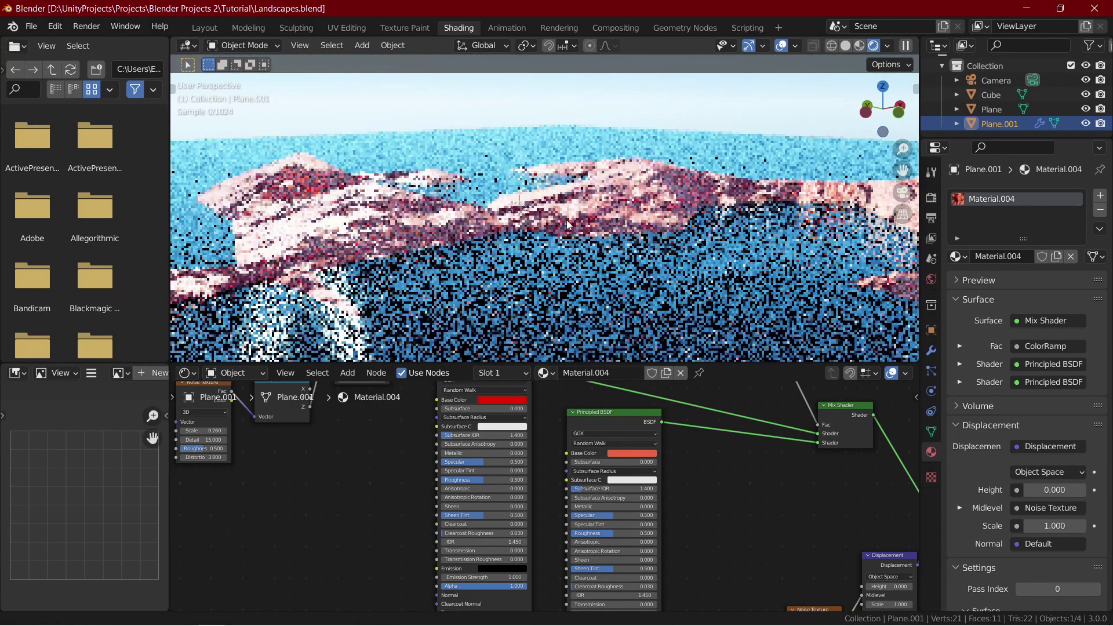
key("z")
left_click(600, 233)
key("z")
left_click(609, 69)
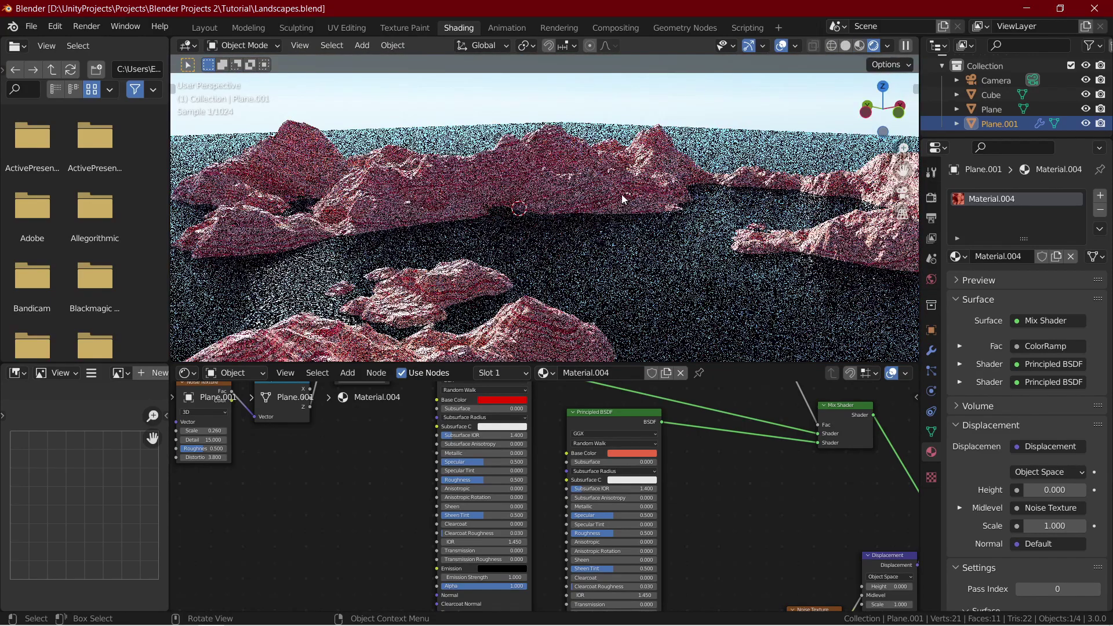